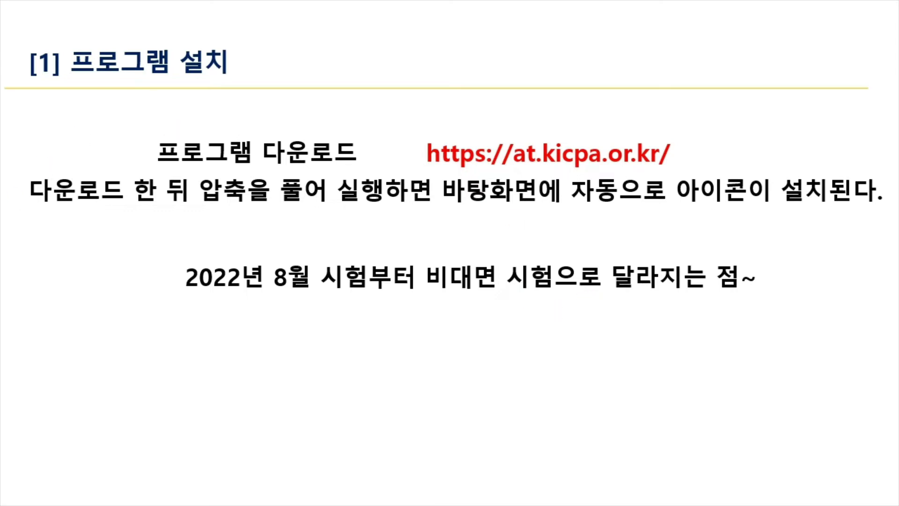
Advance past the program-installation slide to the desktop with the Smart A(iPLUS) shortcut
key(Right)
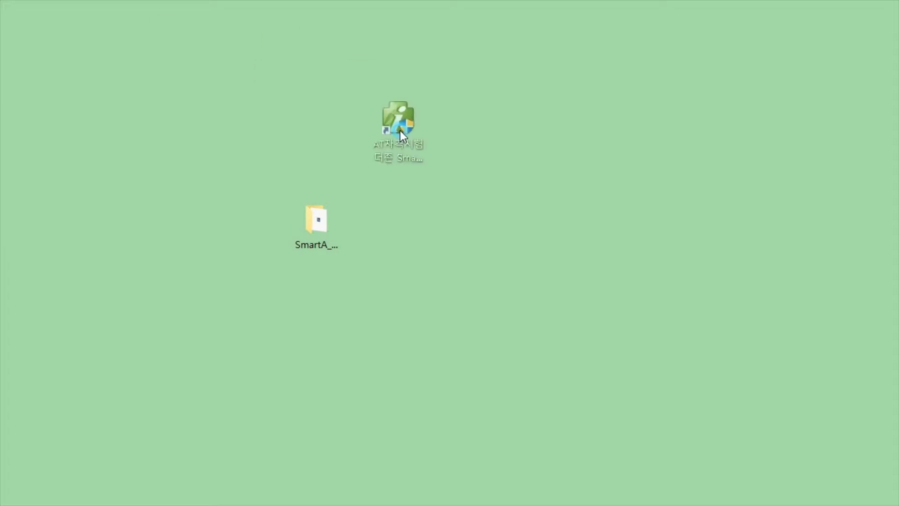
Delete the extracted SmartA folder from the desktop
click(342, 241)
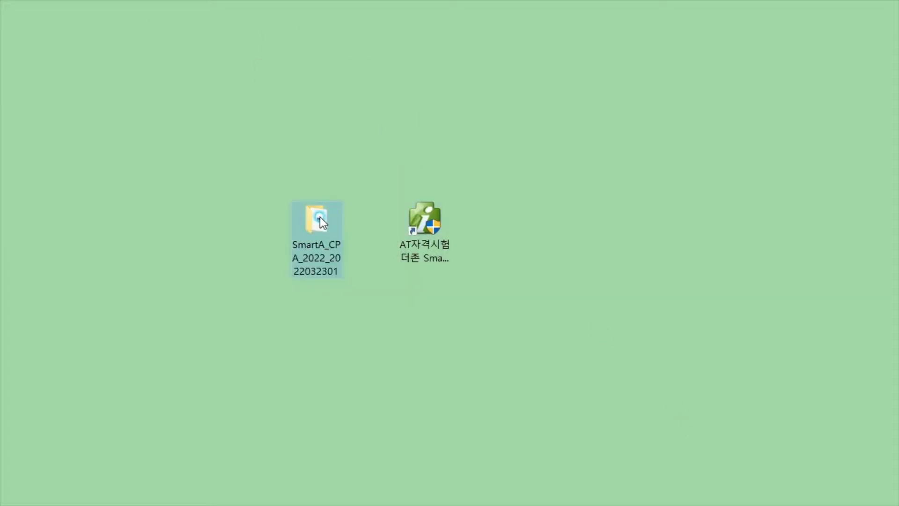
key(Delete)
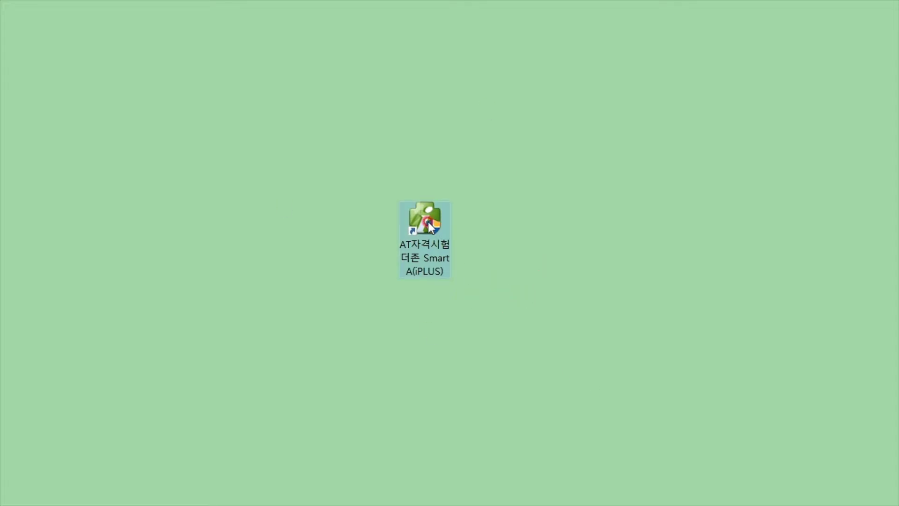
click(637, 416)
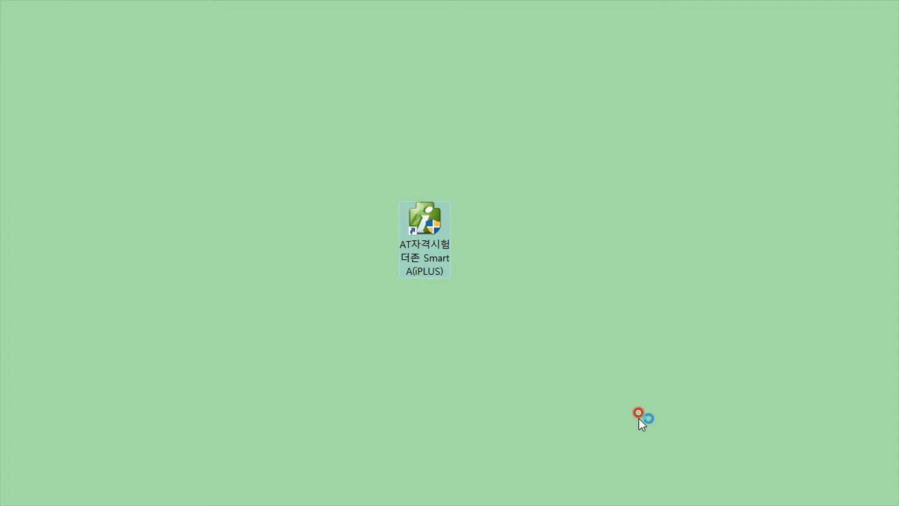
Launch Smart A(iPLUS) and select 3.FAT 1급 as the exam level
double_click(416, 221)
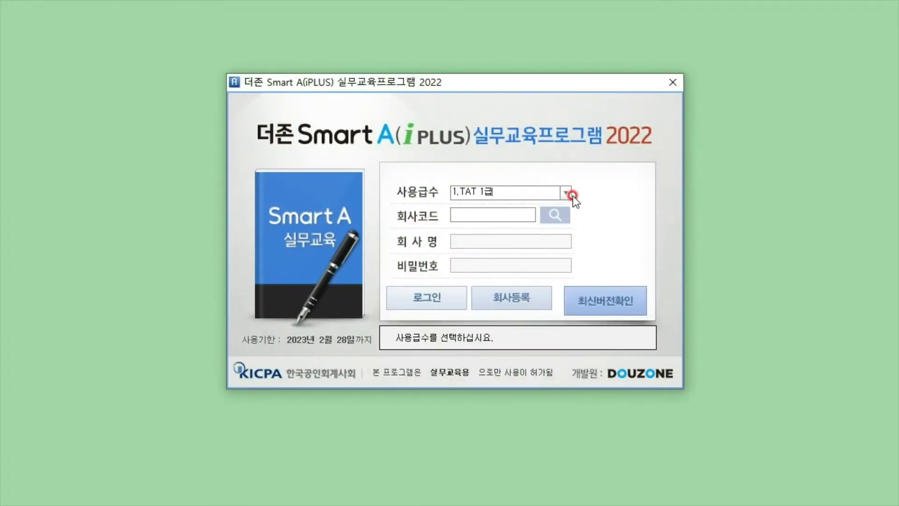
click(571, 194)
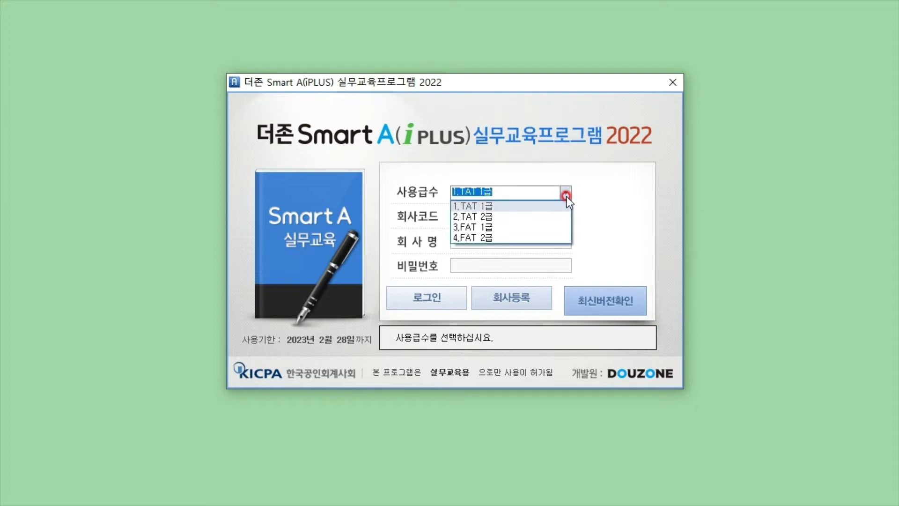
click(540, 226)
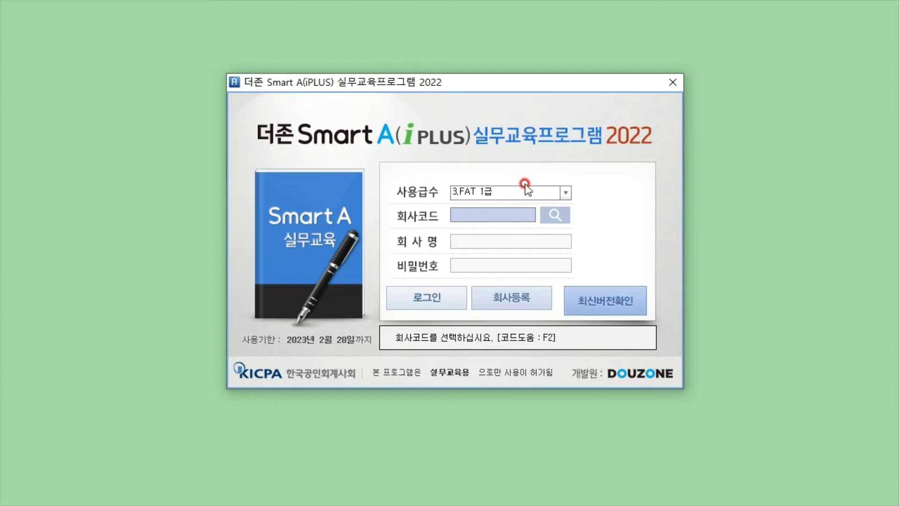
Check the company-code lookup, find it empty, and close it
click(556, 215)
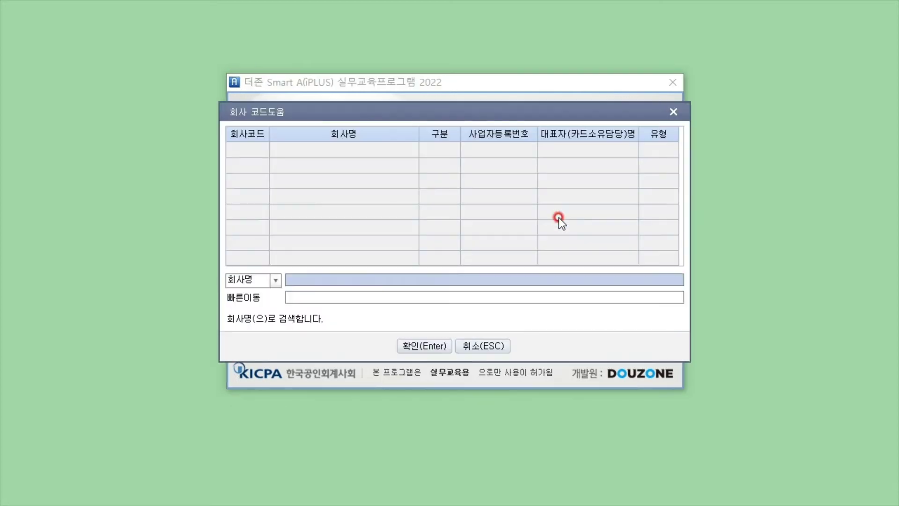
mouse_move(454, 114)
mouse_down()
mouse_move(451, 156)
mouse_move(457, 124)
mouse_up()
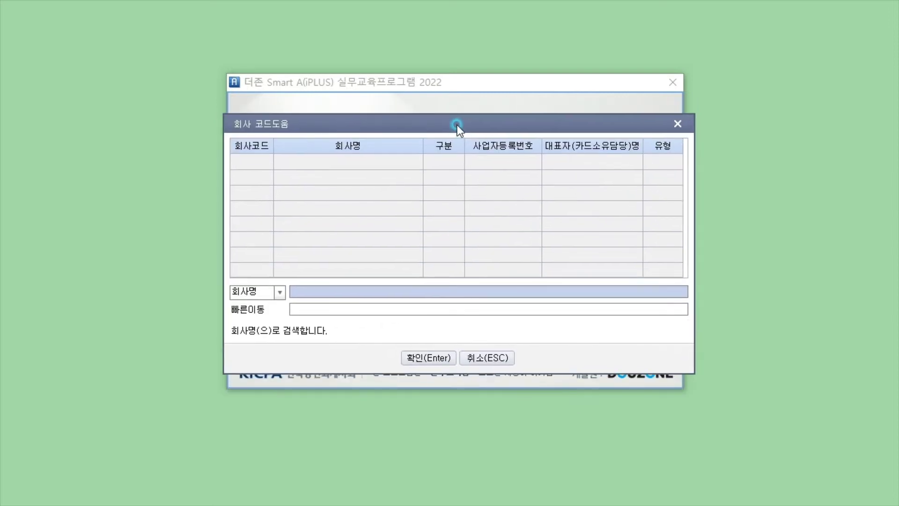
click(486, 359)
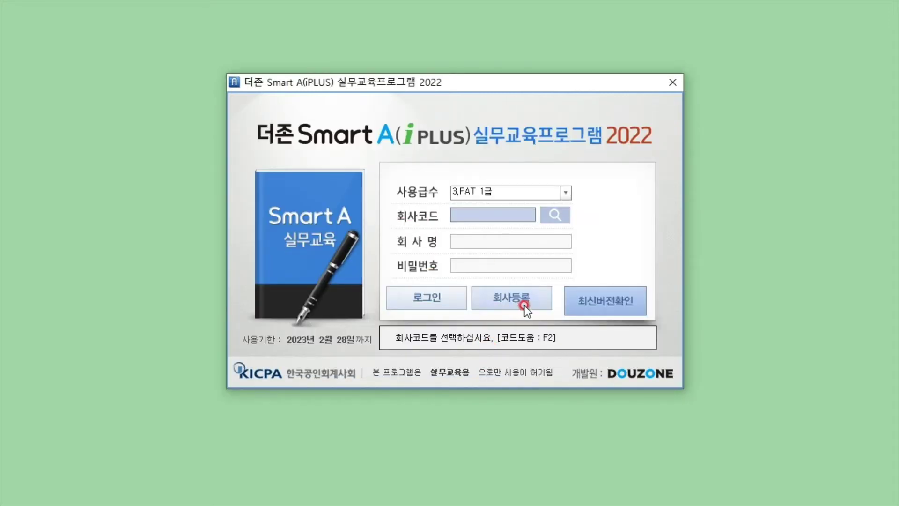
drag(562, 77, 799, 74)
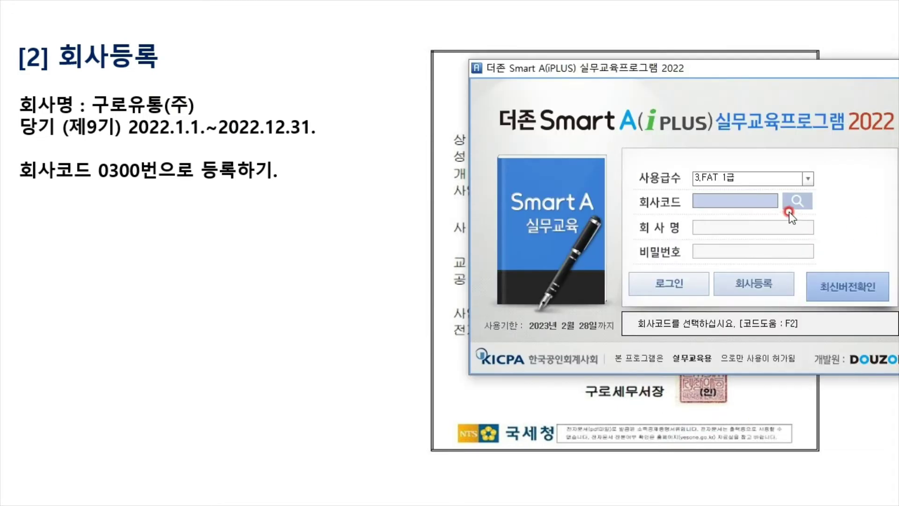
Open the 회사등록 screen from the FAT 1급 login window
drag(792, 71, 894, 9)
click(885, 229)
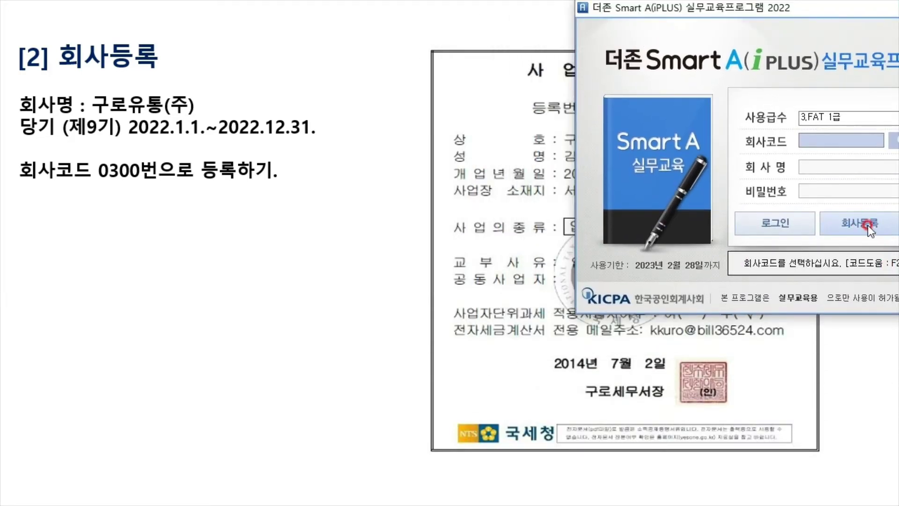
click(868, 225)
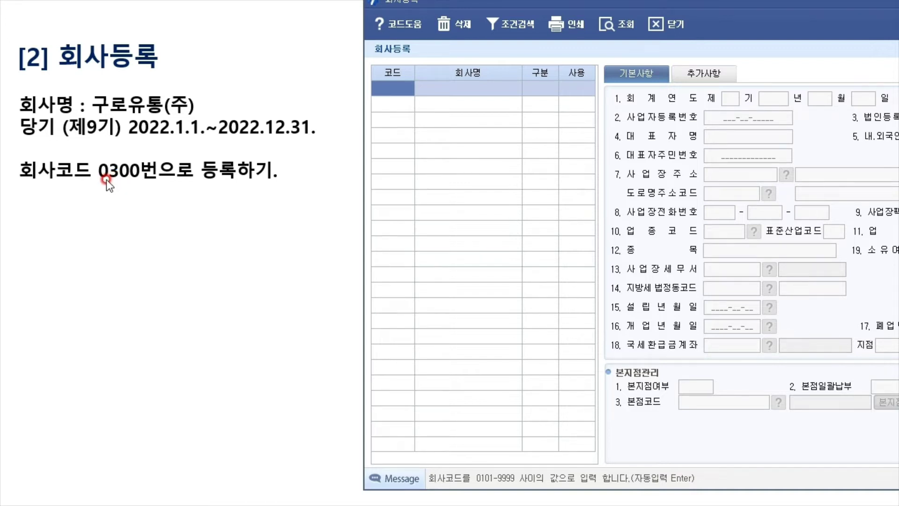
Enter company code 0300, name 구로유통(주), type 0.법인, status 0.사용
click(416, 91)
text(0300)
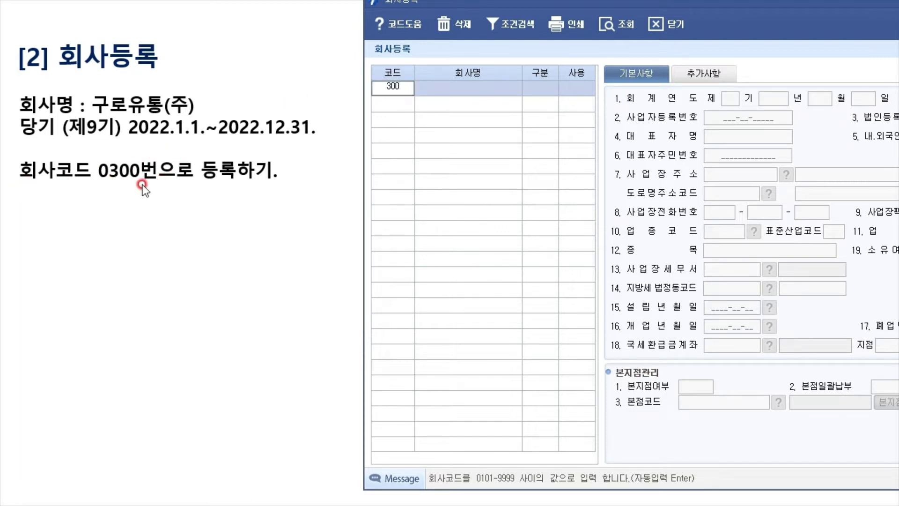
key(Return)
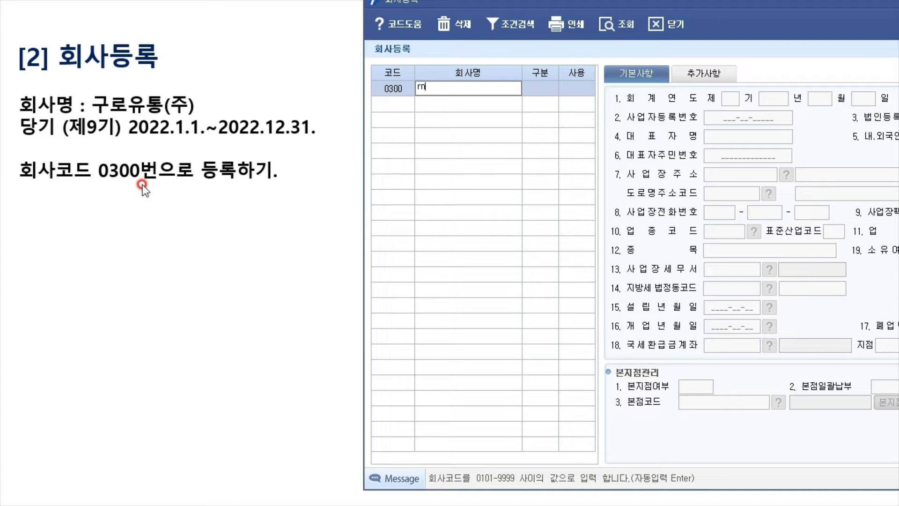
text(구ㄹ로유통(주))
key(Return)
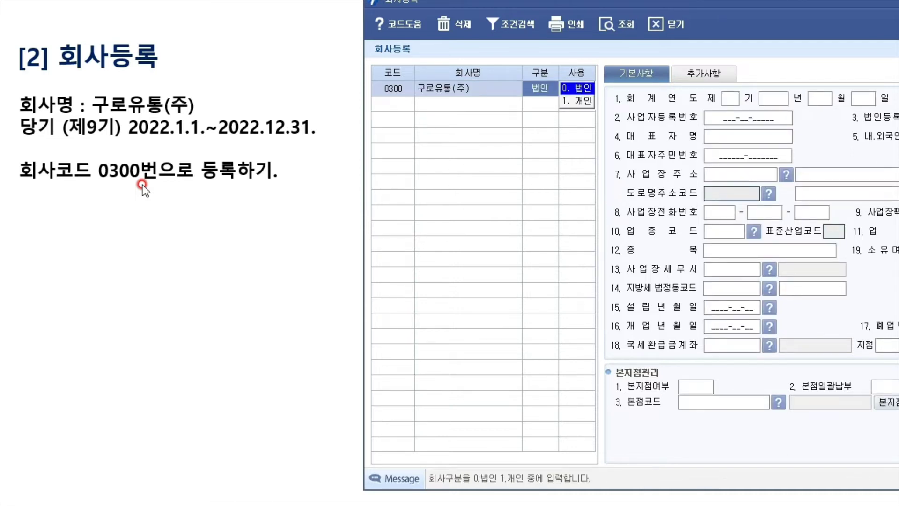
key(Return)
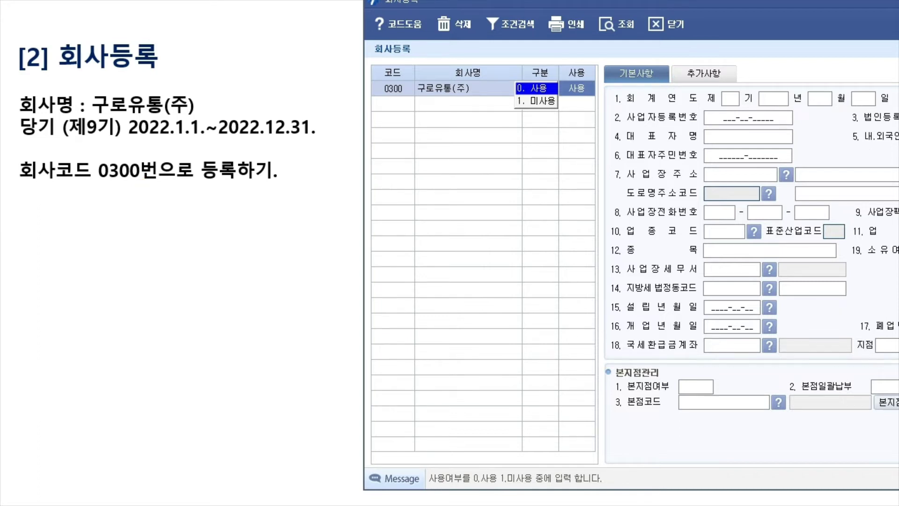
click(731, 97)
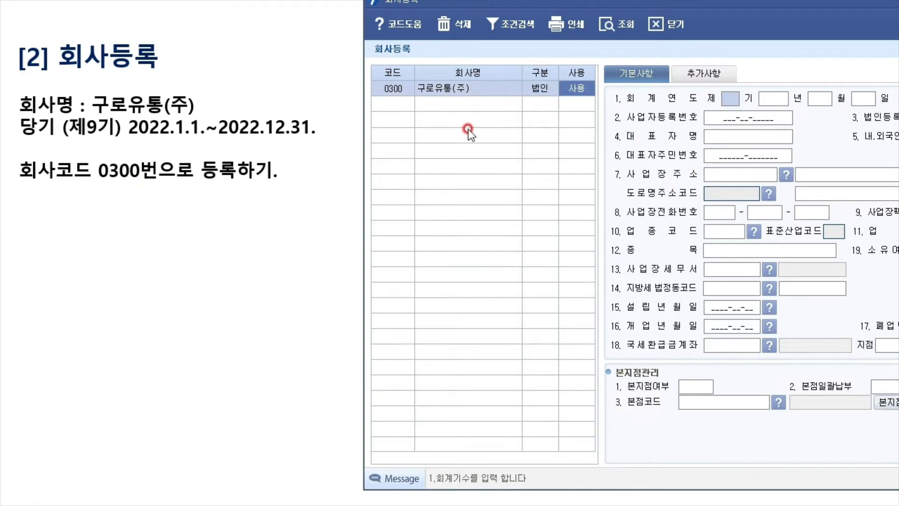
Set fiscal period 제9기 running 2022-01-01 to 2022-12-31
click(732, 99)
click(733, 100)
text(9)
key(Return)
text(2022)
key(Return)
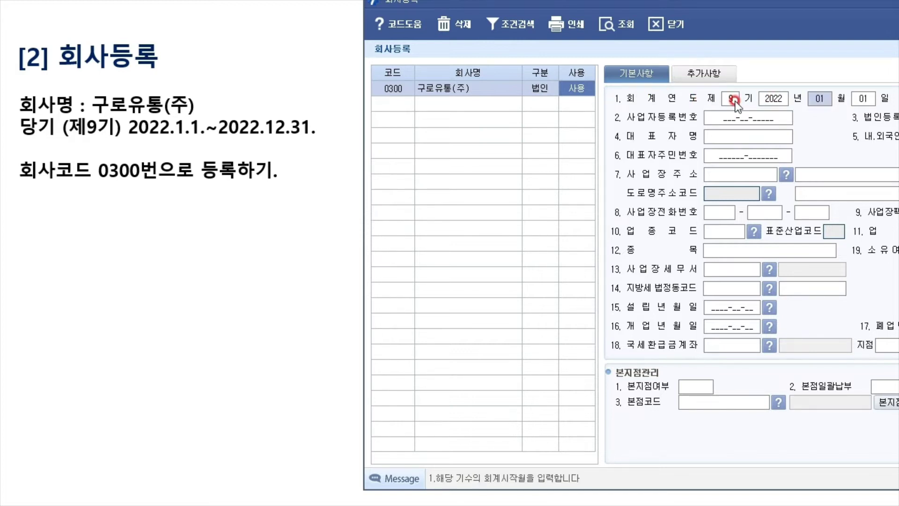
drag(889, 2, 312, 12)
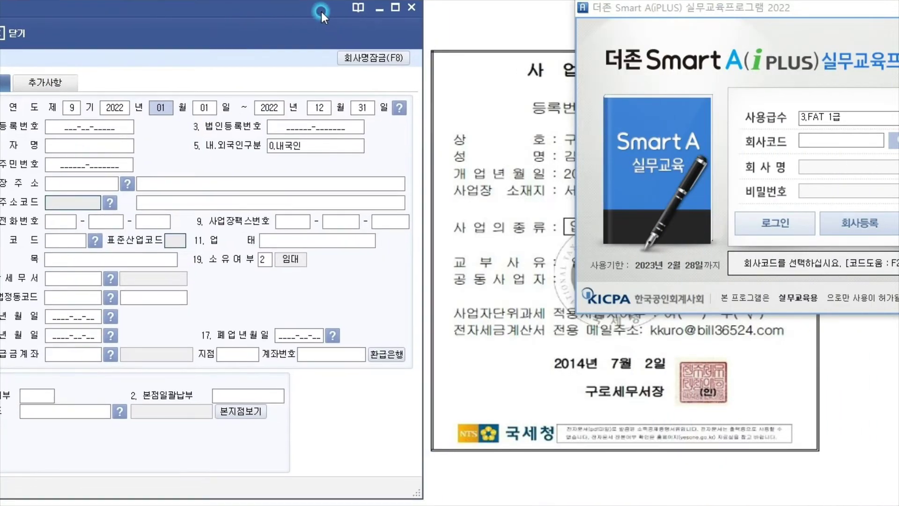
Enter the business registration number from the certificate
click(441, 169)
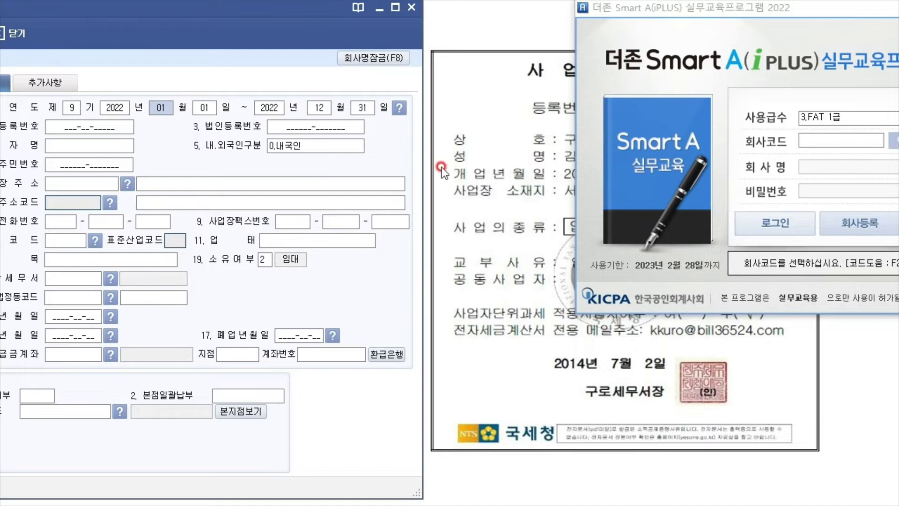
click(412, 7)
drag(870, 12, 898, 109)
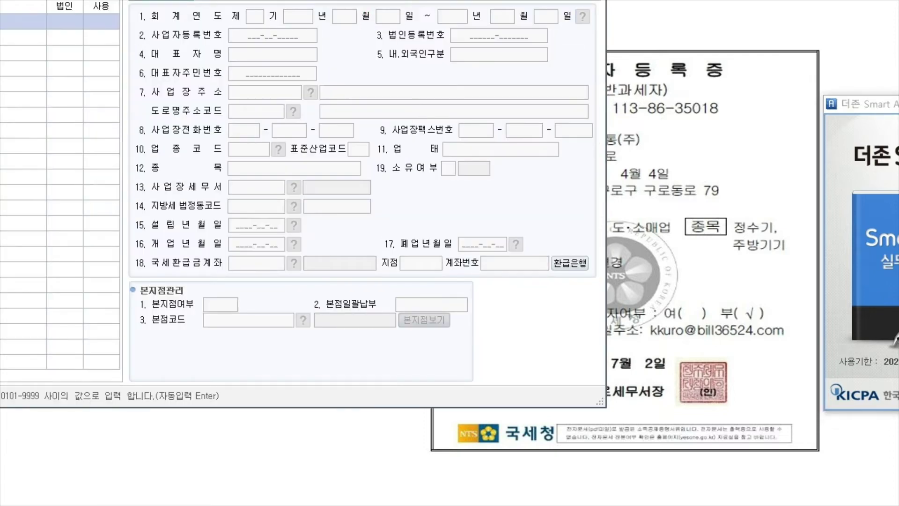
drag(263, 18, 147, 8)
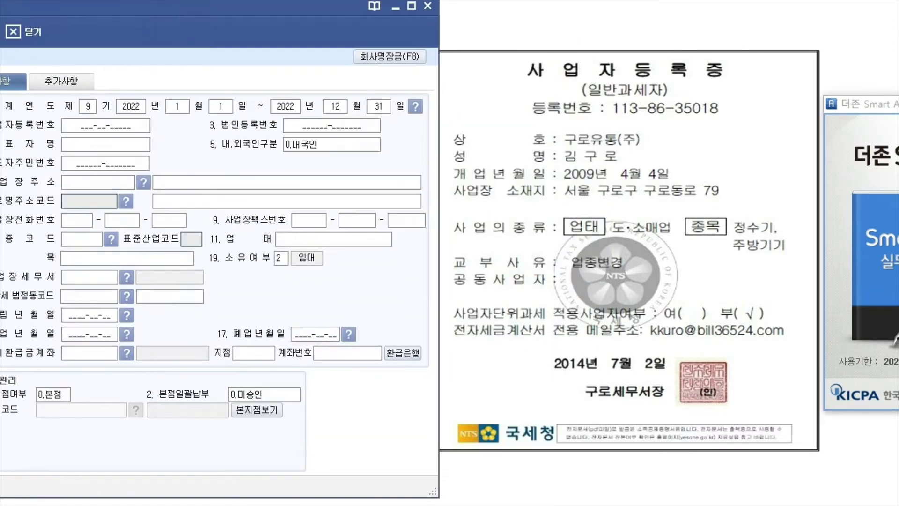
mouse_move(299, 21)
mouse_down()
mouse_move(280, 13)
mouse_move(301, 8)
mouse_move(375, 221)
mouse_move(297, 223)
mouse_move(299, 5)
mouse_up()
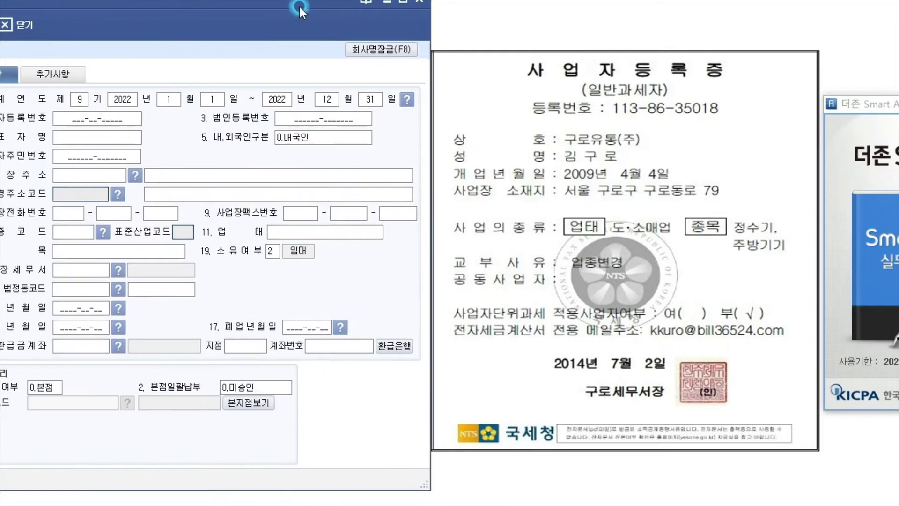
click(130, 120)
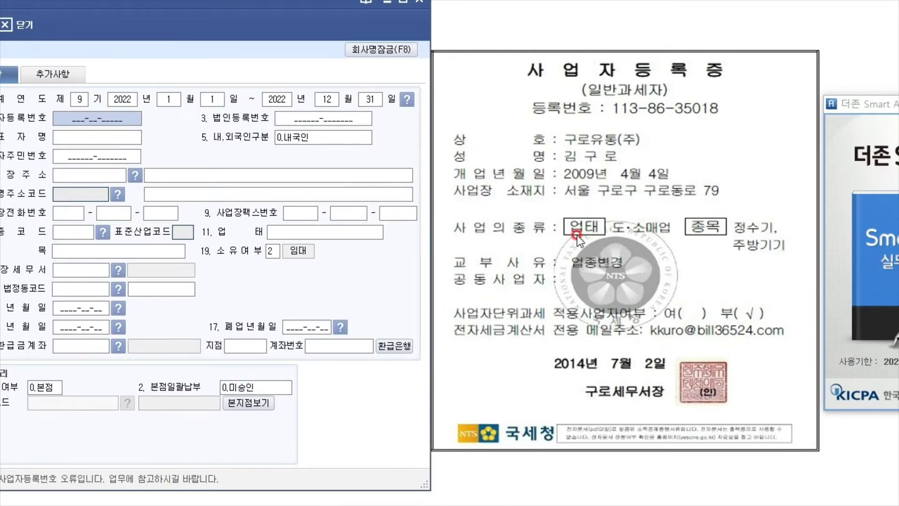
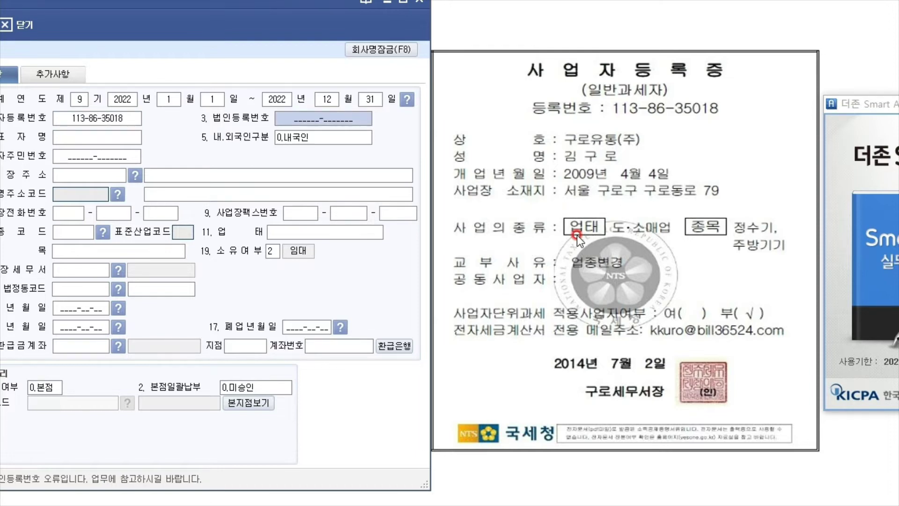
Enter the representative's name, marked 0.내국인
mouse_move(3, 3)
mouse_down()
mouse_move(154, 309)
mouse_move(201, 155)
mouse_move(66, 187)
mouse_move(148, 238)
mouse_move(162, 326)
mouse_move(0, 0)
mouse_up()
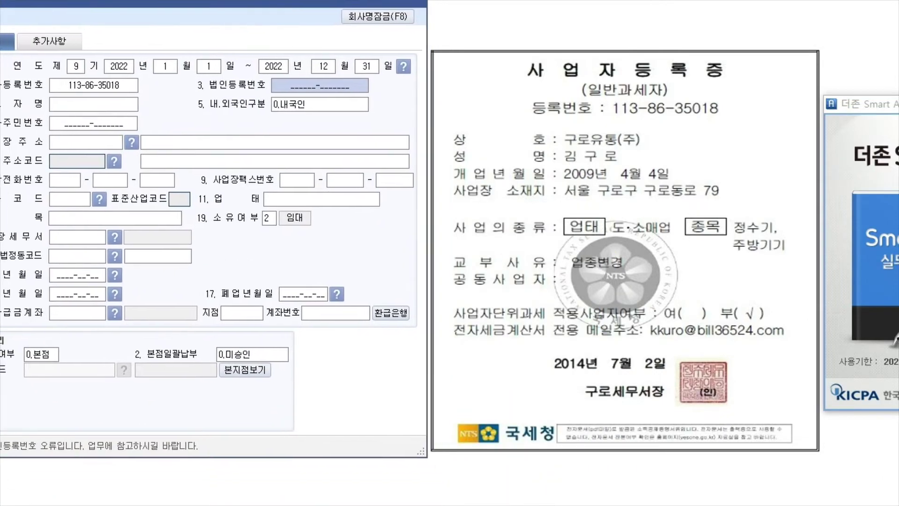
click(588, 75)
click(715, 174)
click(755, 137)
click(317, 87)
click(102, 109)
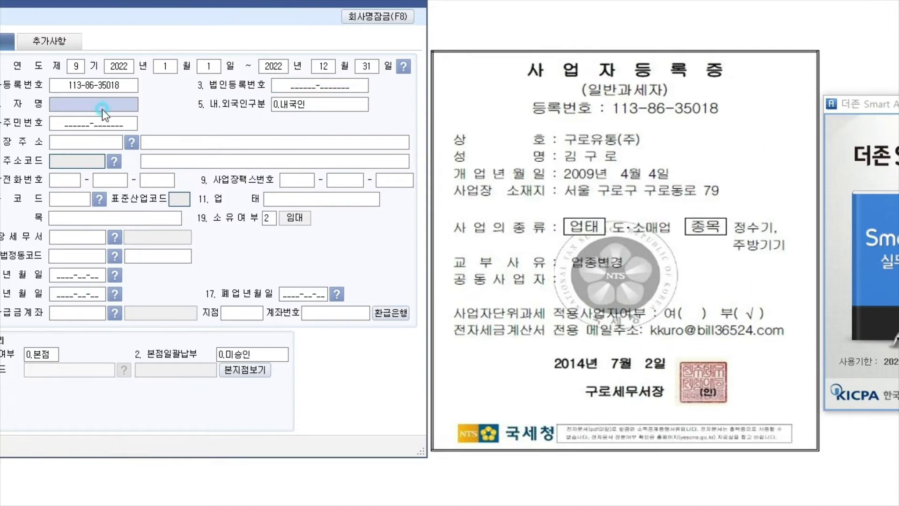
text(ㄱㅁ구럼)
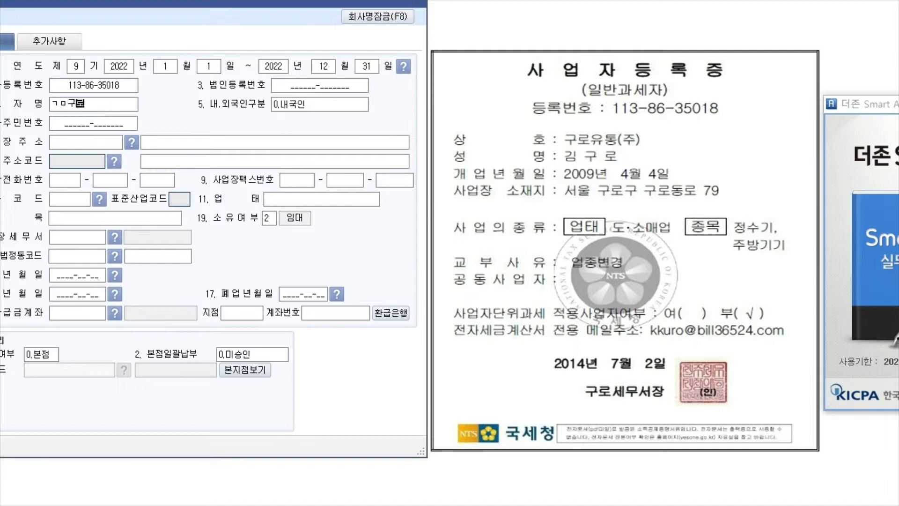
key(BackSpace)
key(BackSpace)
key(BackSpace)
key(BackSpace)
key(BackSpace)
key(BackSpace)
text(김구로)
key(Return)
Skip the corporate and resident registration numbers and start the business address lookup
click(351, 82)
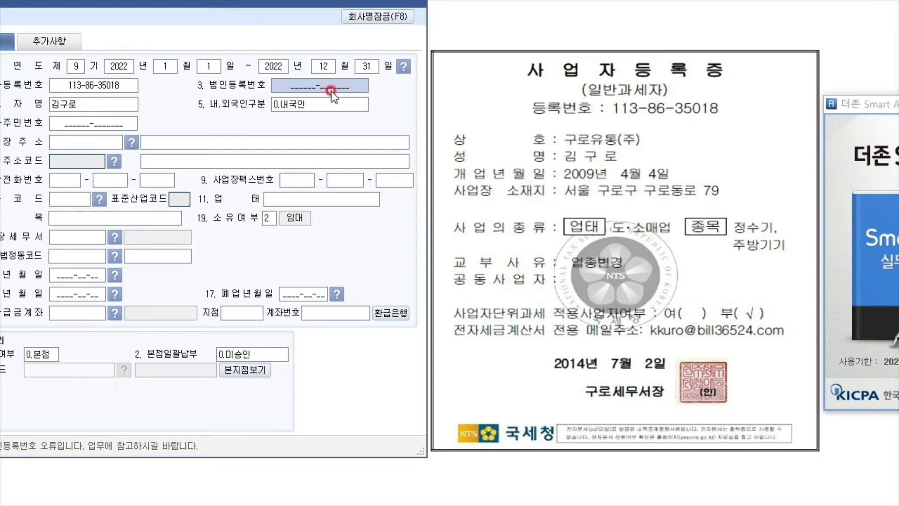
click(72, 123)
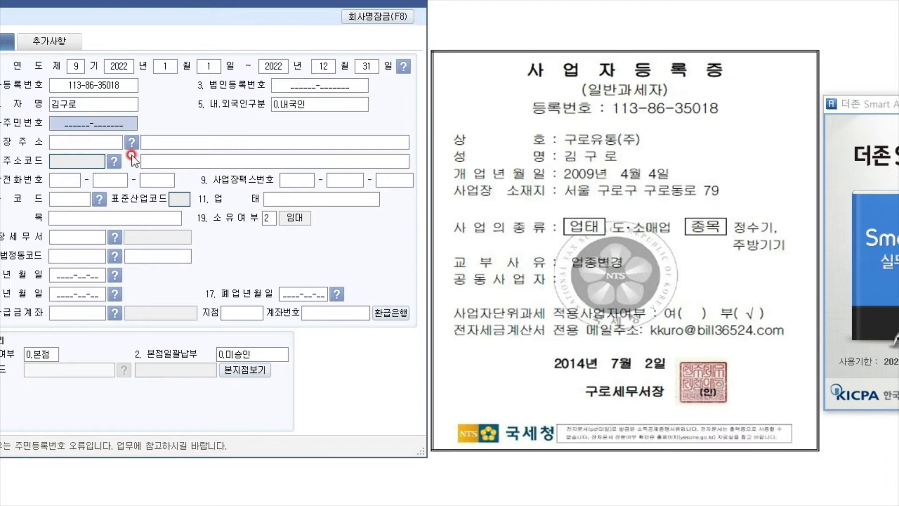
click(78, 146)
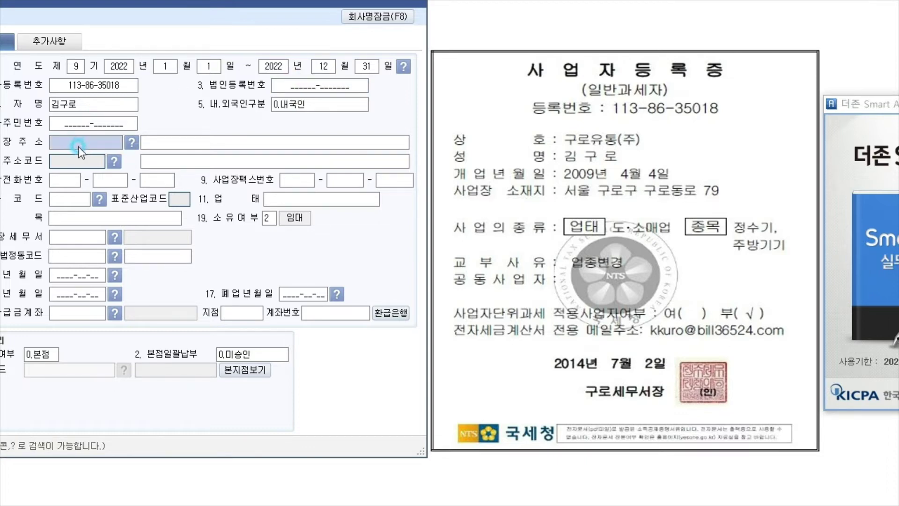
click(131, 143)
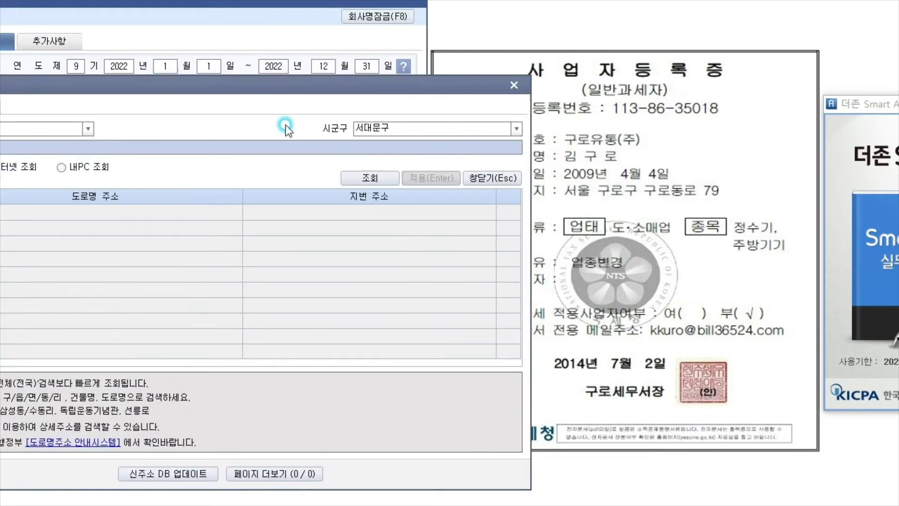
drag(234, 84, 582, 217)
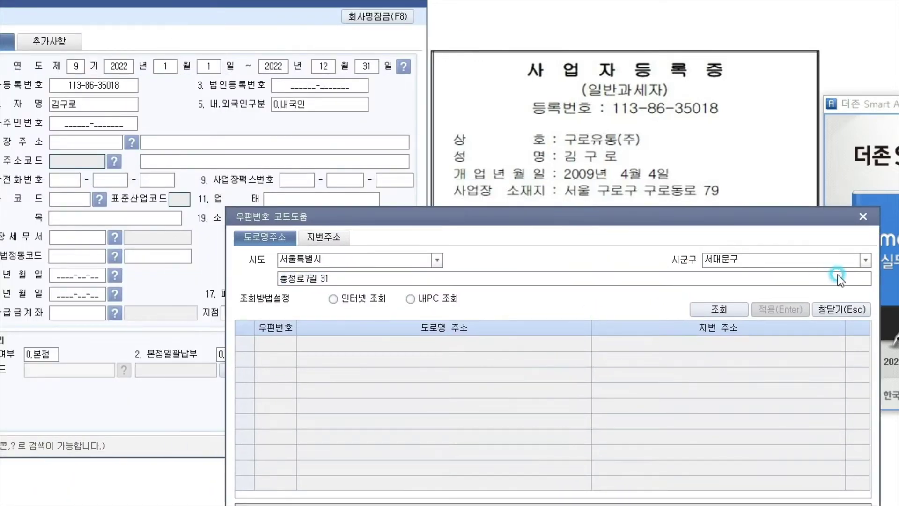
click(865, 260)
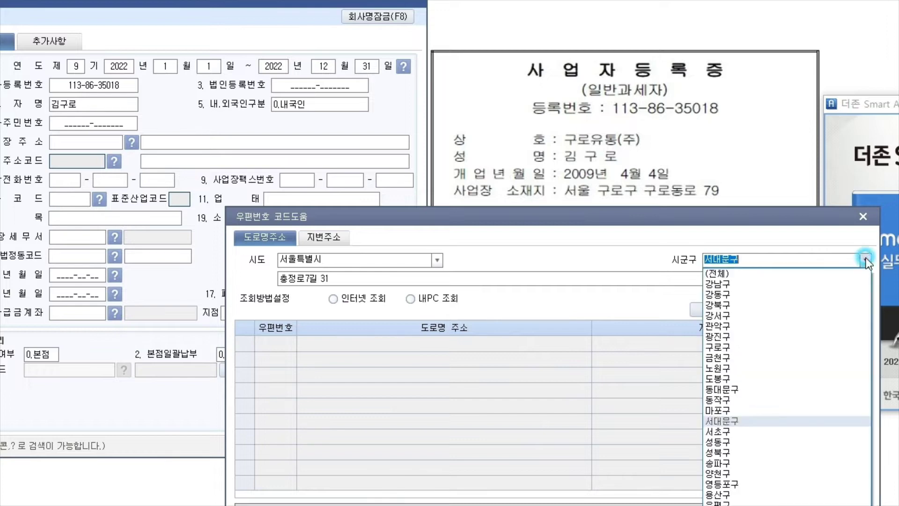
click(732, 347)
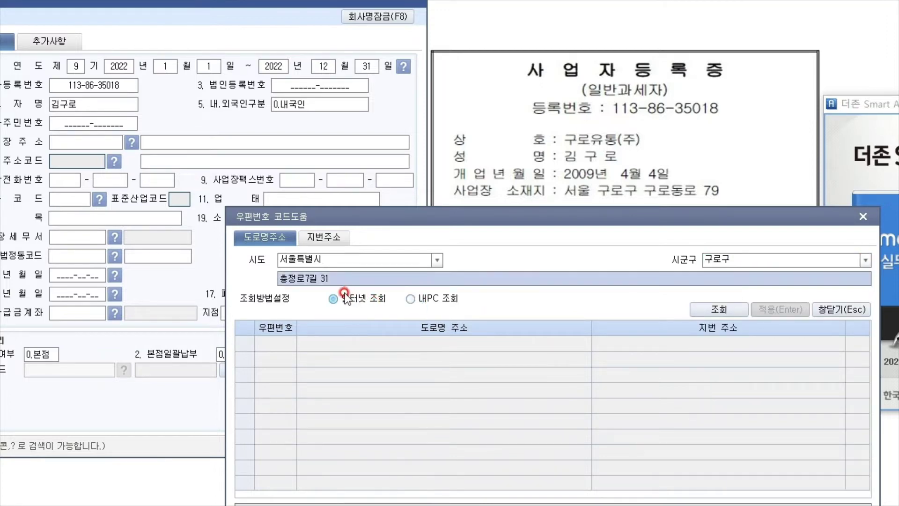
text(ㄱ로동로)
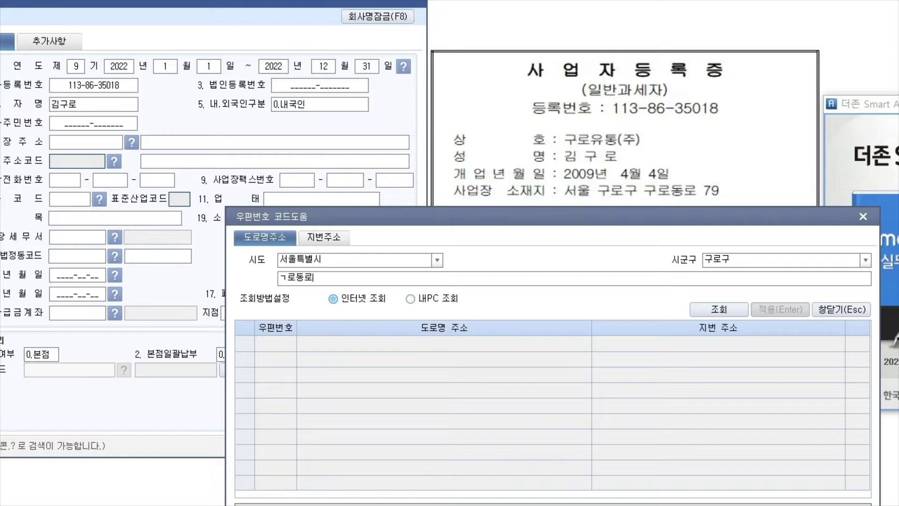
key(Return)
click(484, 345)
drag(523, 217, 441, 19)
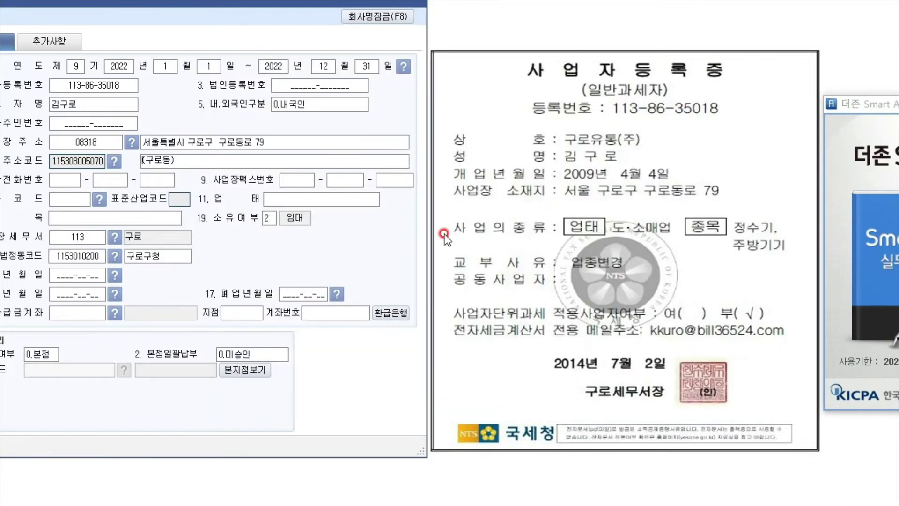
Enter 업태 도소매업, 종목 정수기,주방기기, and 소유여부 2.임대
click(73, 197)
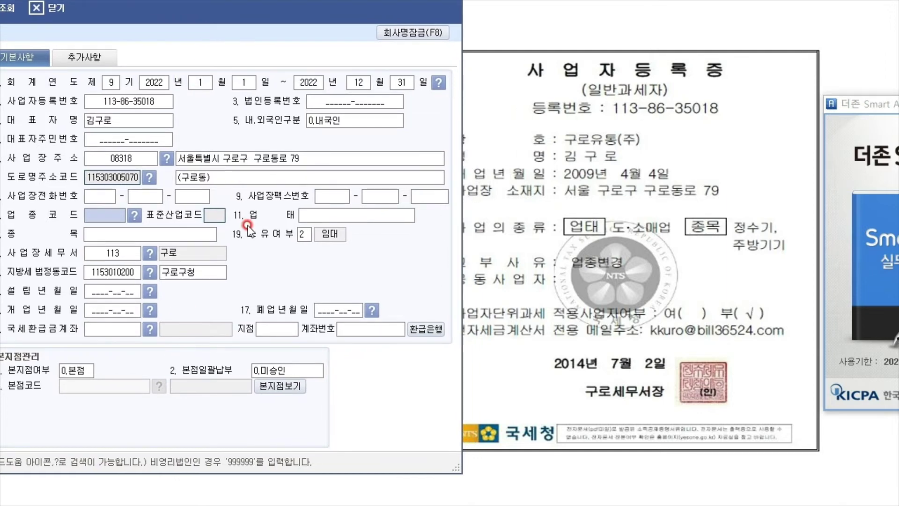
click(178, 235)
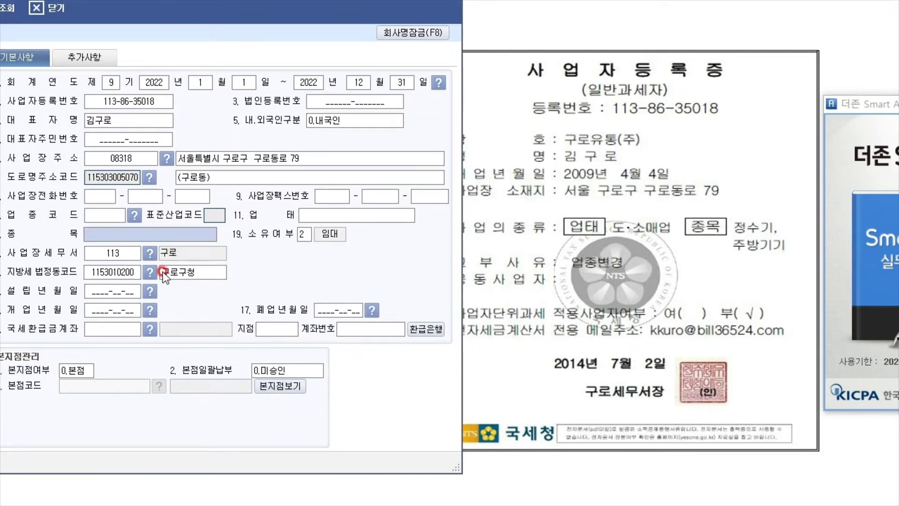
click(370, 219)
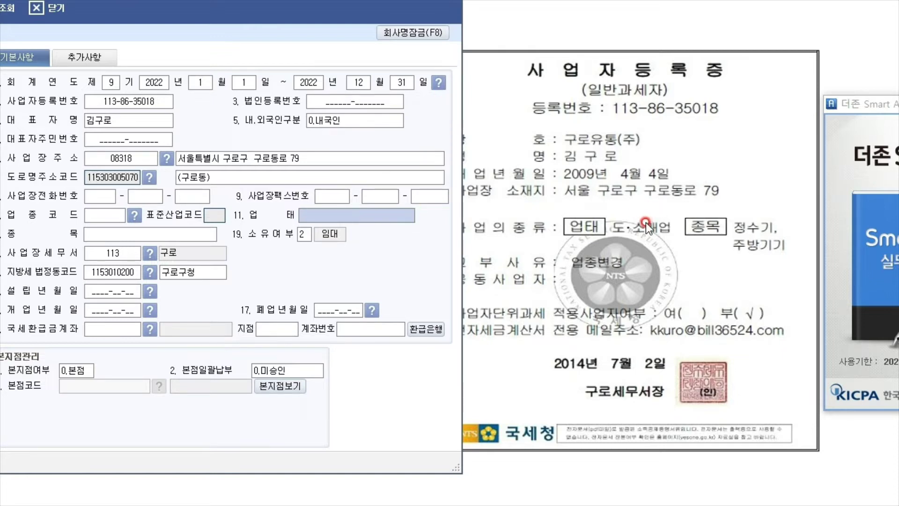
text(도소매업)
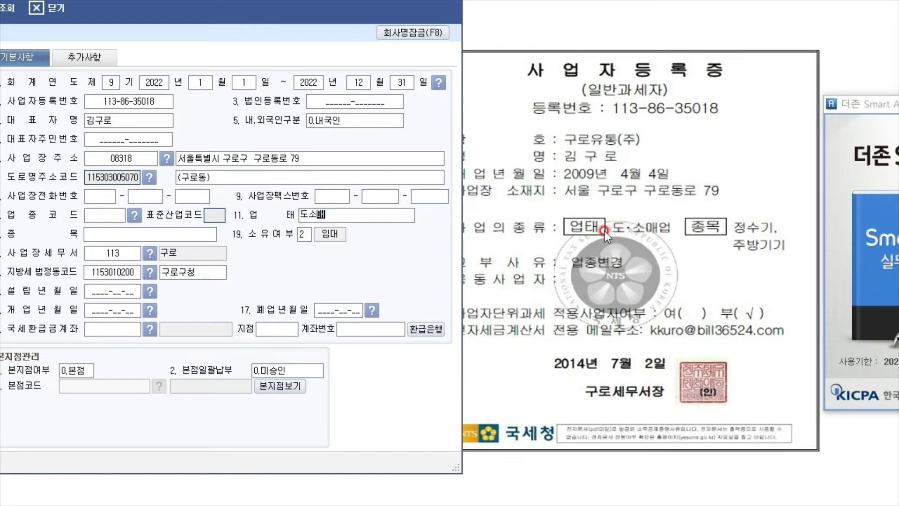
key(Return)
text(주방기)
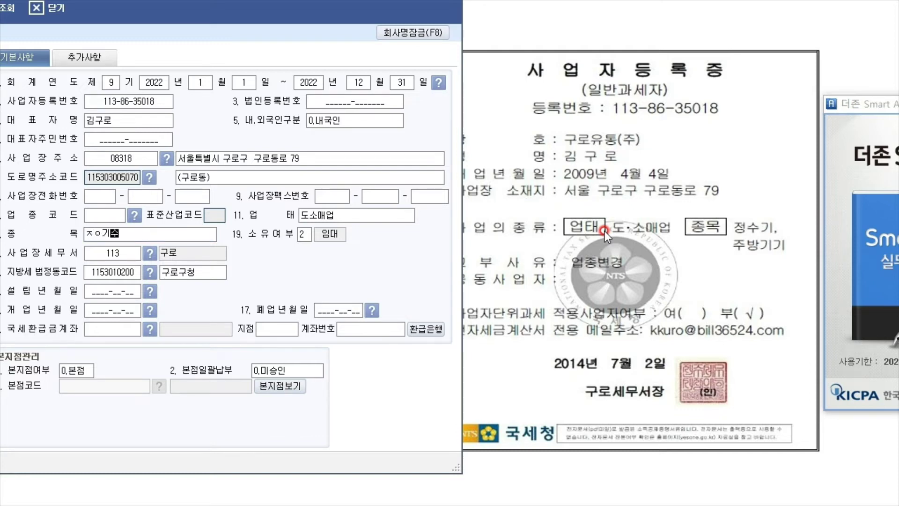
key(BackSpace)
key(BackSpace)
key(BackSpace)
text(정수기,주방기기)
key(Return)
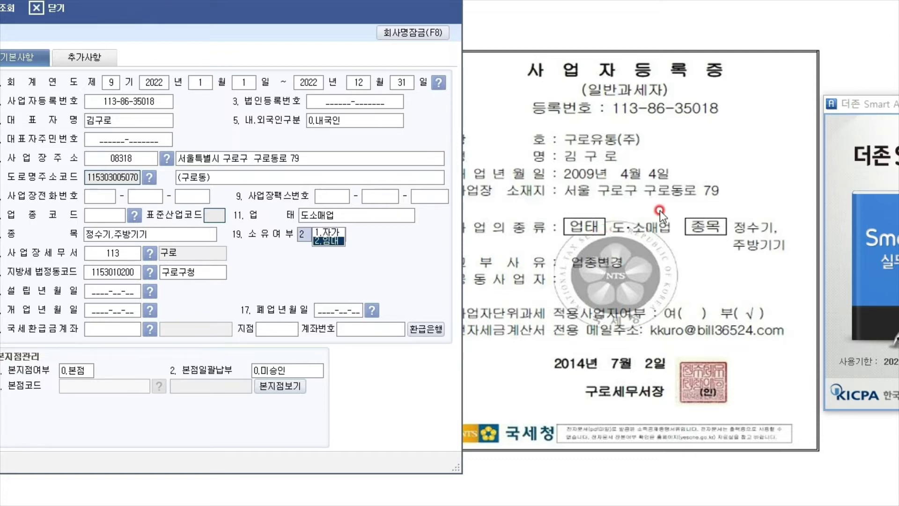
key(Return)
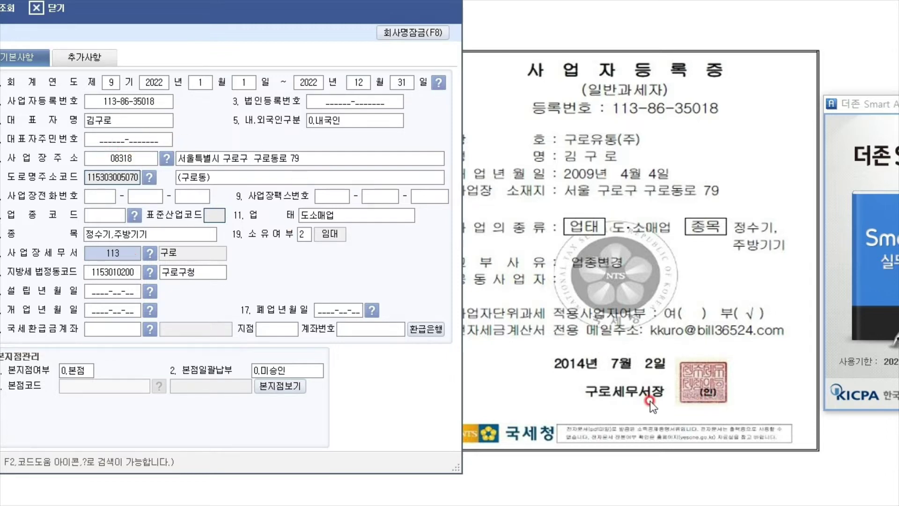
Enter 2009-04-04 as the 개업년월일
click(111, 274)
click(166, 274)
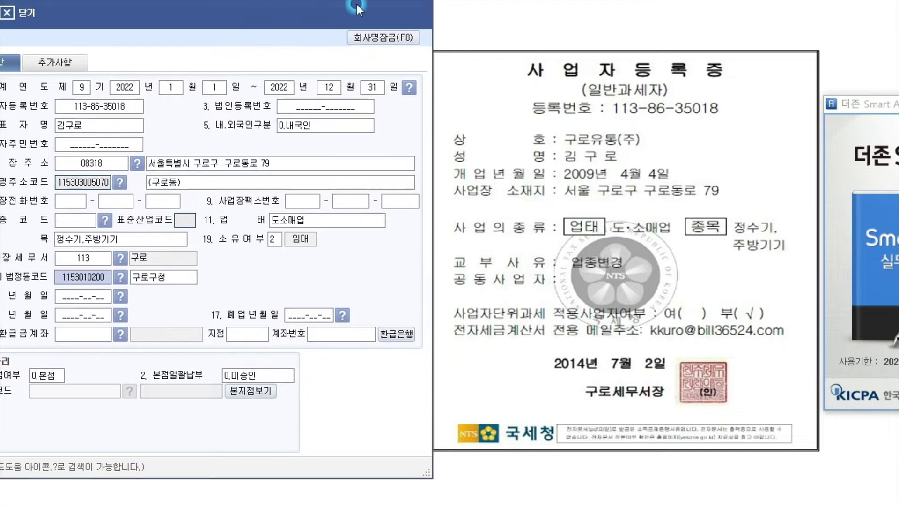
click(627, 181)
click(70, 299)
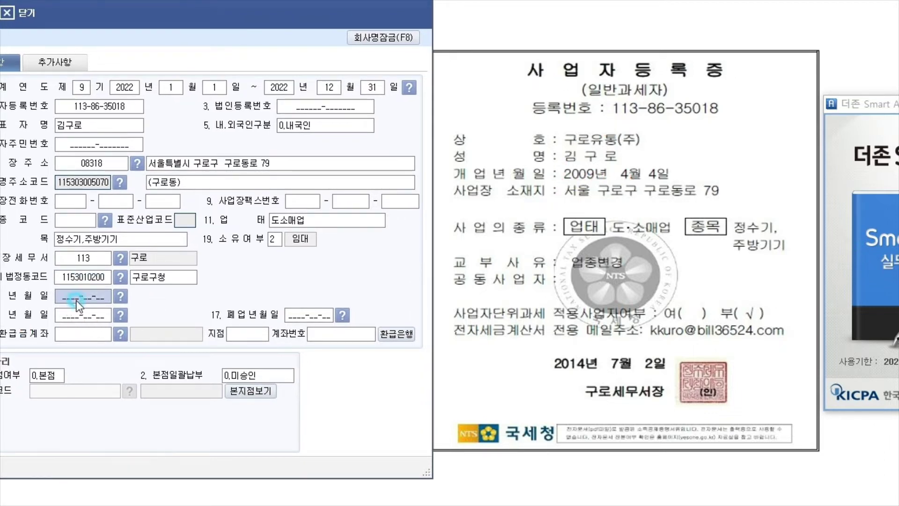
click(101, 321)
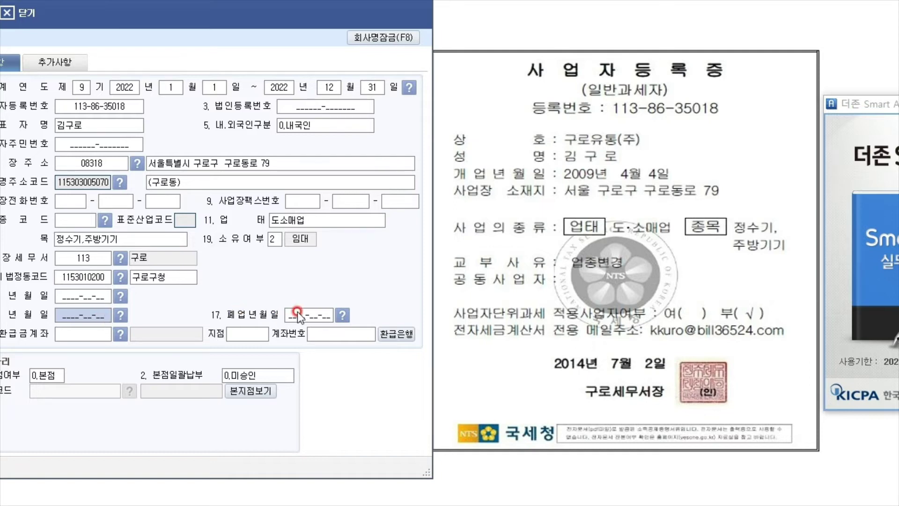
text(2009-)
text(04-04)
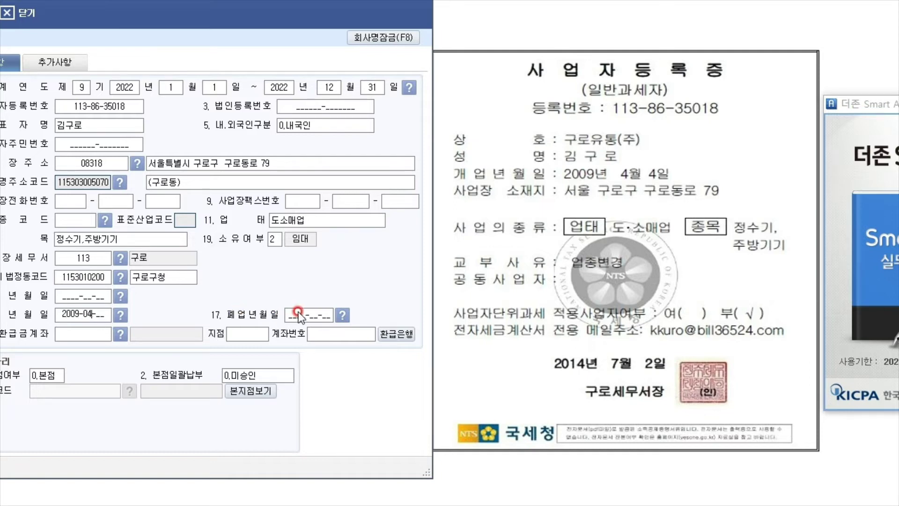
click(297, 313)
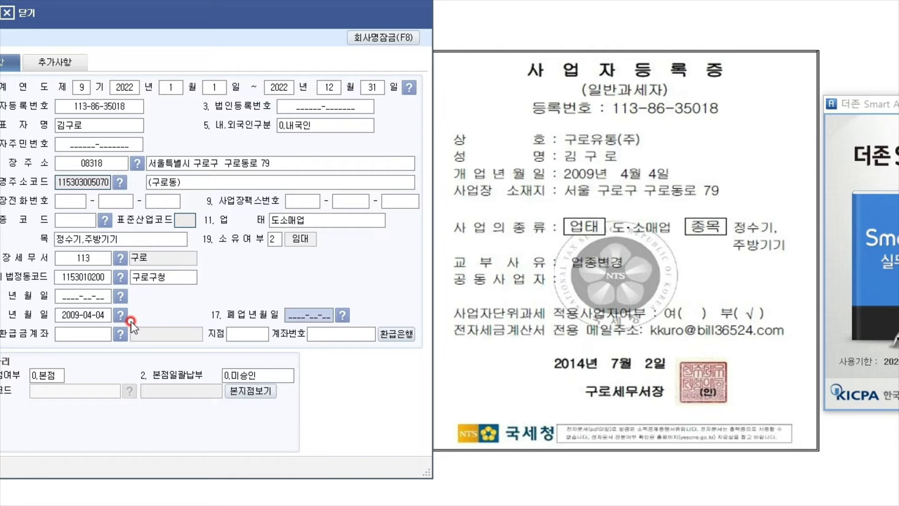
Review the 추가사항 defaults: 1.내국, 0.중소기업, 지방소득세신고 21.00 주식회사
click(551, 328)
click(684, 317)
click(28, 380)
click(128, 381)
click(253, 374)
click(677, 333)
Enter the certificate's e-invoice address in the 추가사항 담당자 E-Mail field
click(60, 61)
click(125, 160)
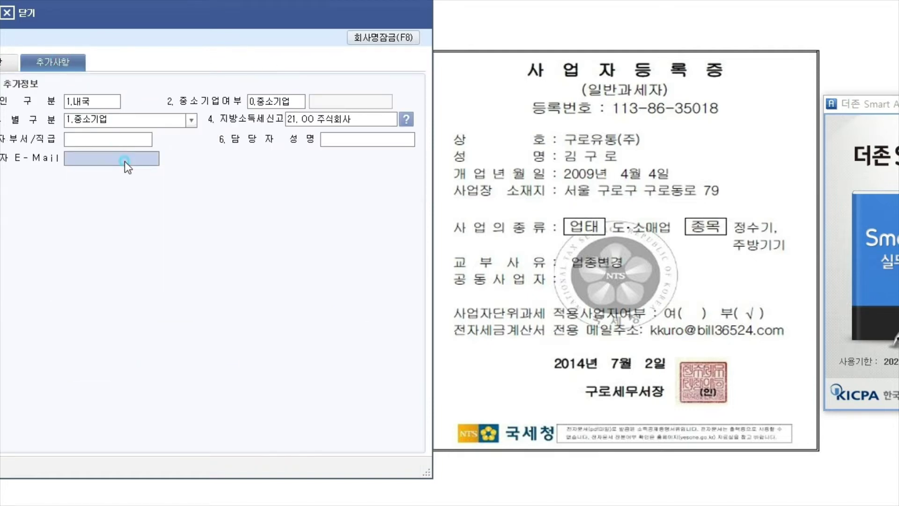
text(k)
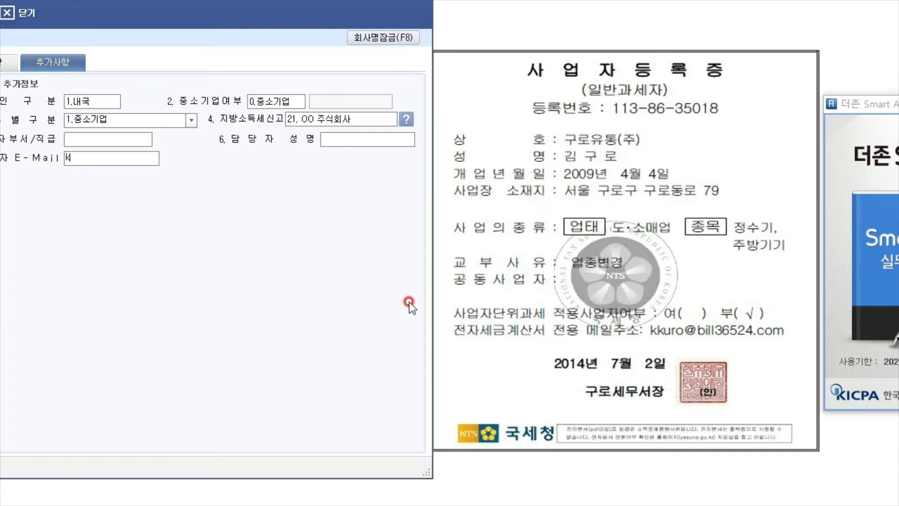
click(409, 302)
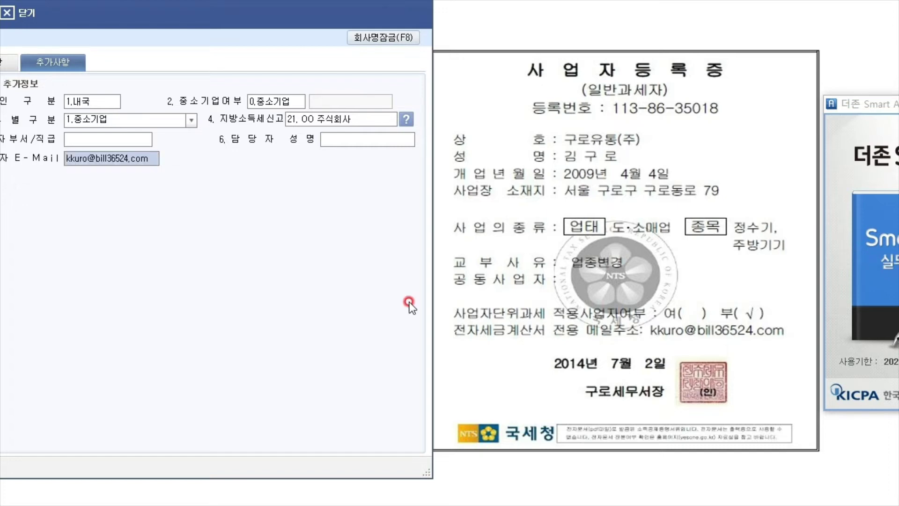
drag(279, 1, 330, 5)
click(453, 156)
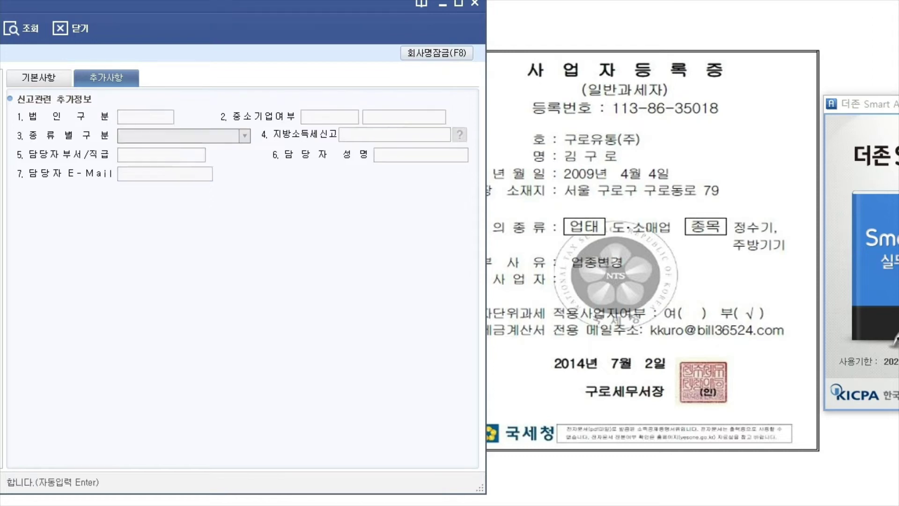
click(35, 77)
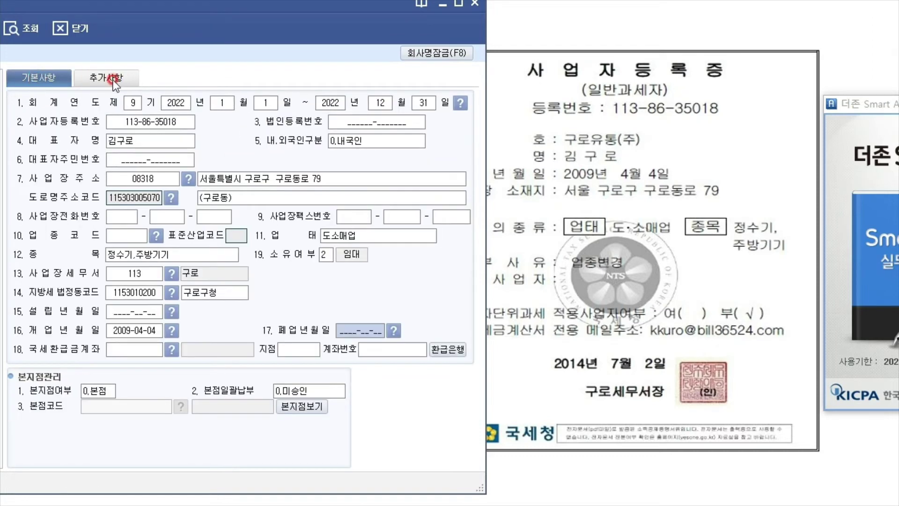
click(114, 79)
click(158, 171)
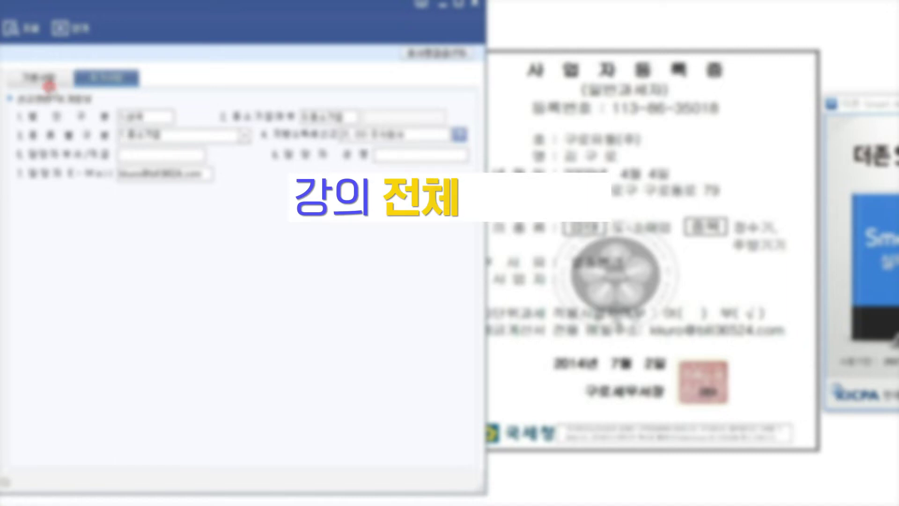
Show 0300 구로유통(주)'s 기본사항 with the full 회사등록 window in view
click(47, 81)
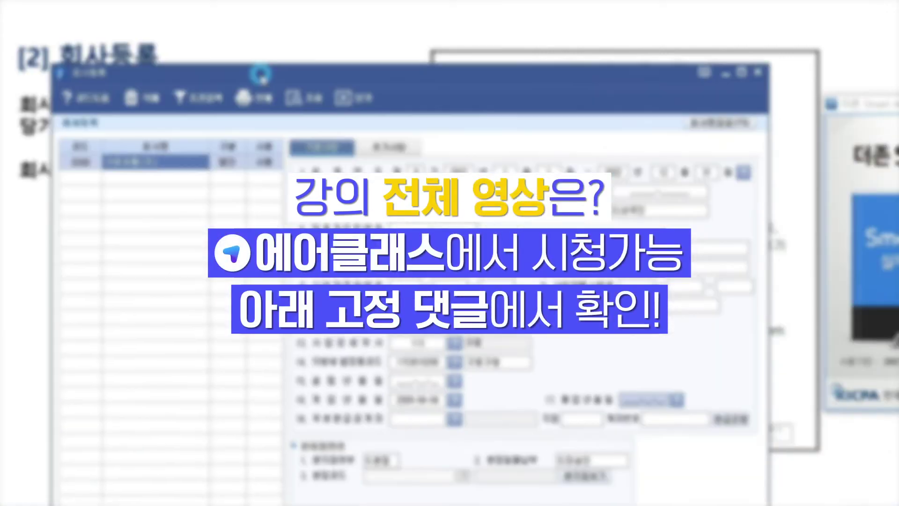
drag(260, 74, 288, 35)
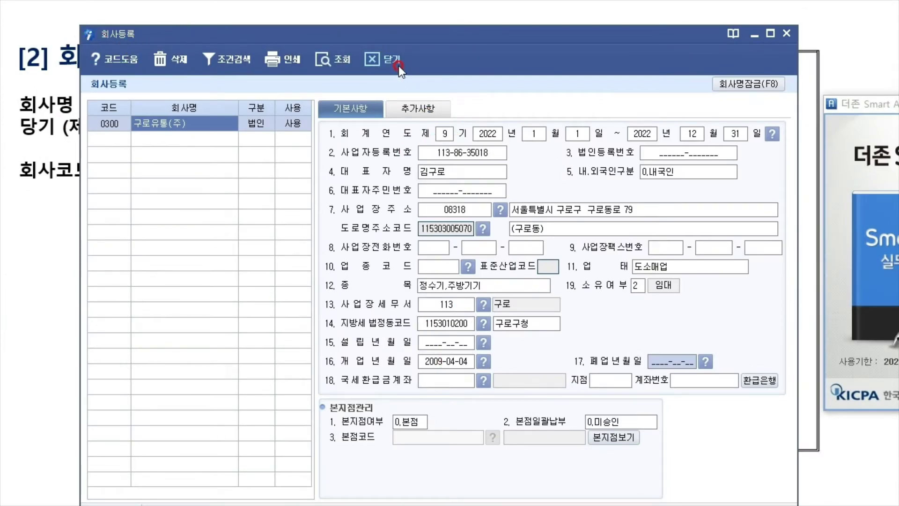
Close the company registration window and log in to company 0300 구로유통(주)
click(792, 34)
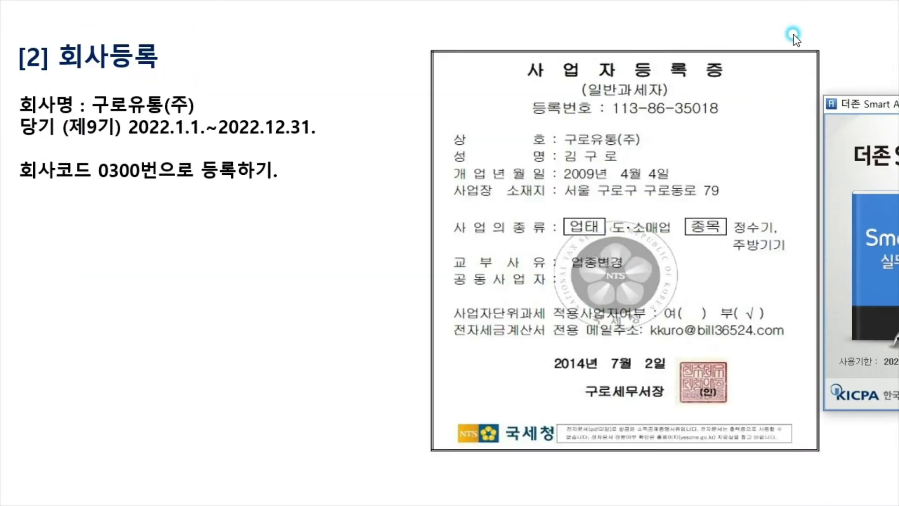
drag(889, 104, 503, 74)
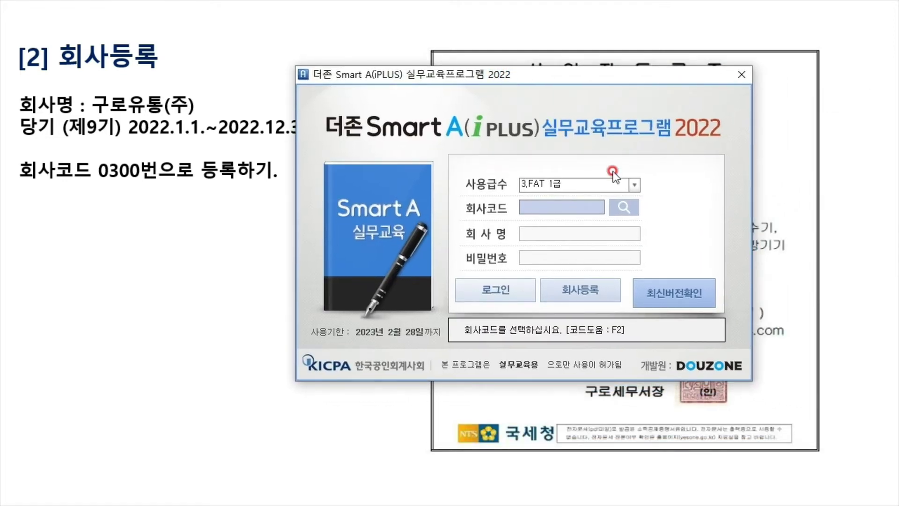
click(626, 206)
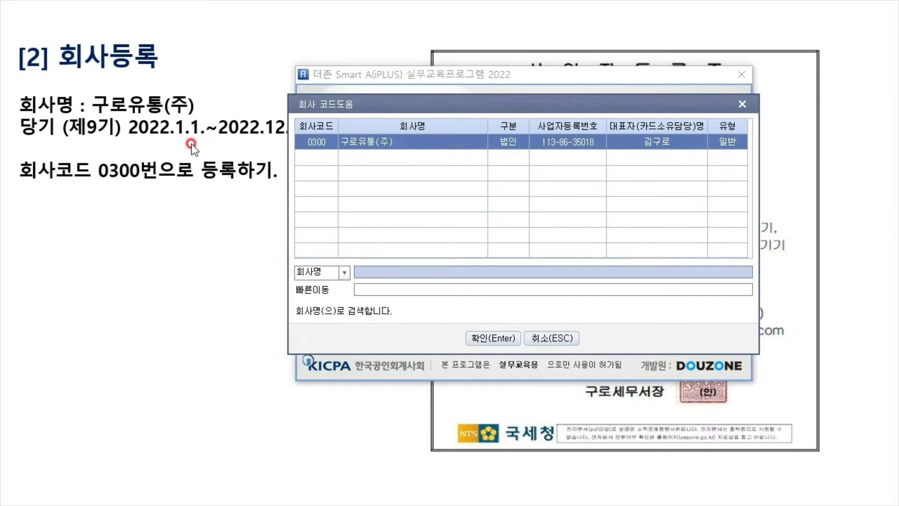
click(398, 143)
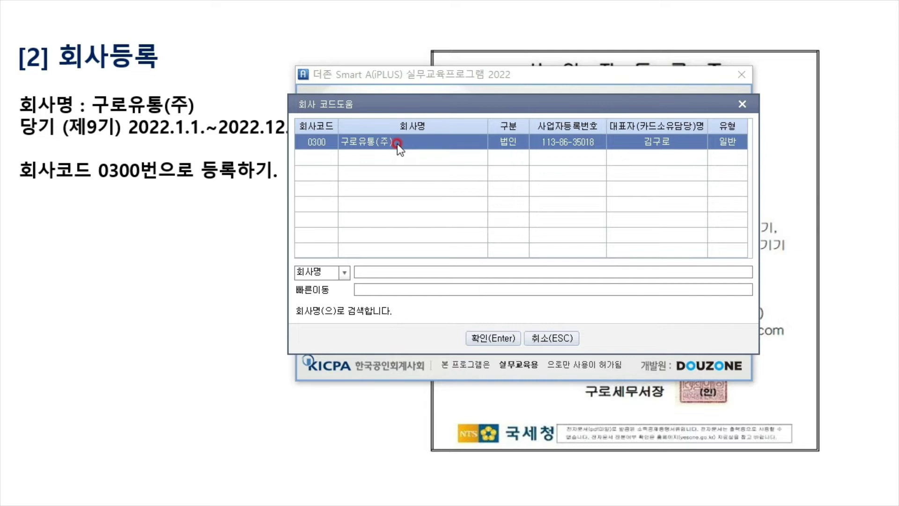
click(488, 338)
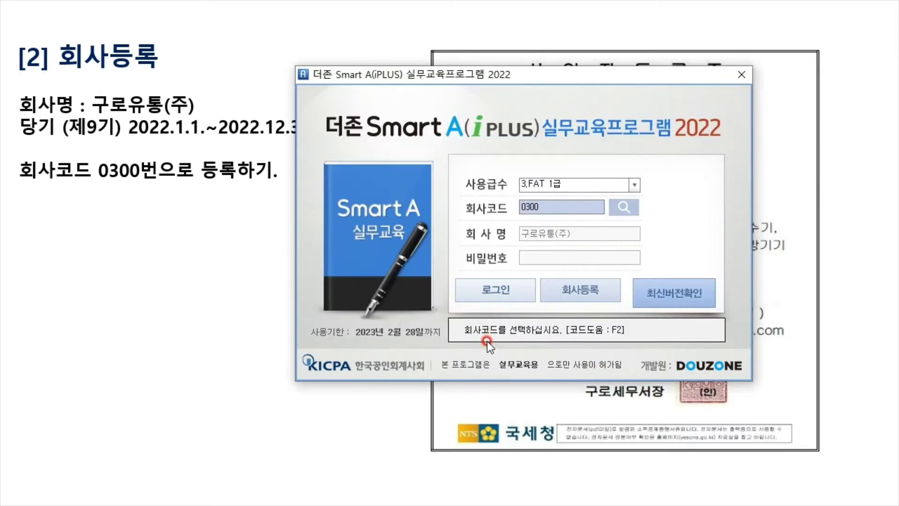
click(509, 304)
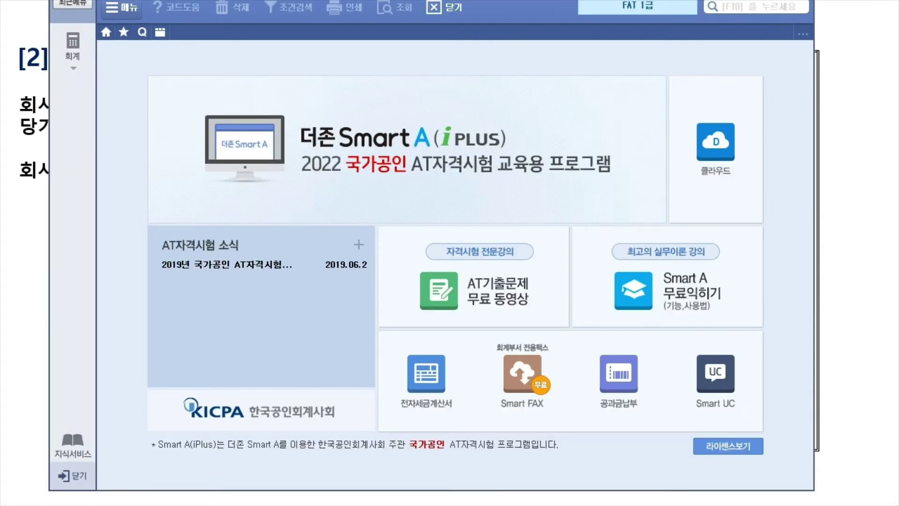
Open the 회계 full menu, tick 회사등록 and 계정과목및적요등록 as done, and advance to the 거래처등록 slide
drag(421, 3, 419, 29)
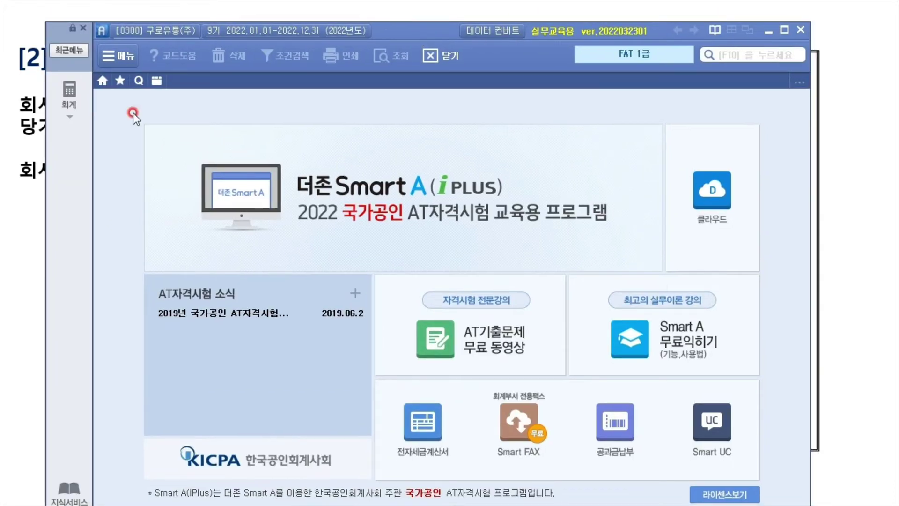
click(68, 94)
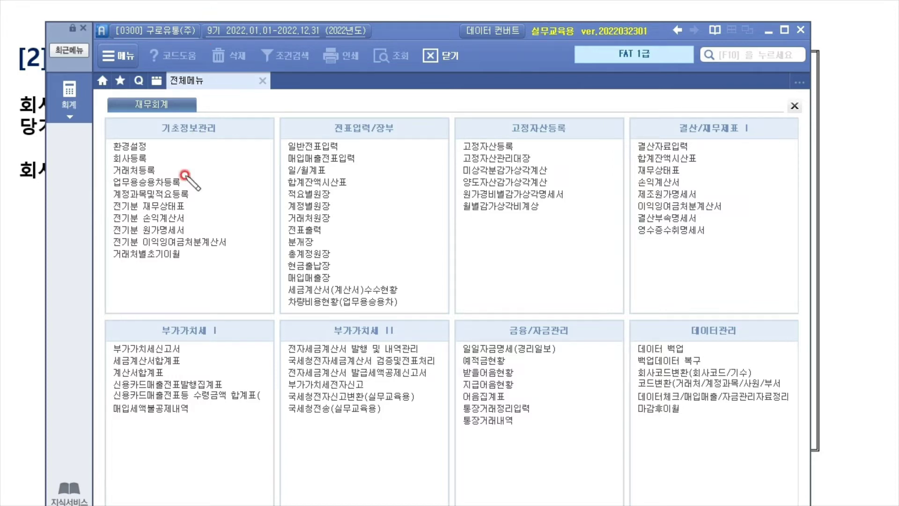
mouse_move(147, 159)
mouse_down()
mouse_move(180, 152)
mouse_move(170, 172)
mouse_move(200, 161)
mouse_up()
mouse_move(194, 193)
mouse_down()
mouse_move(223, 191)
mouse_move(227, 178)
mouse_up()
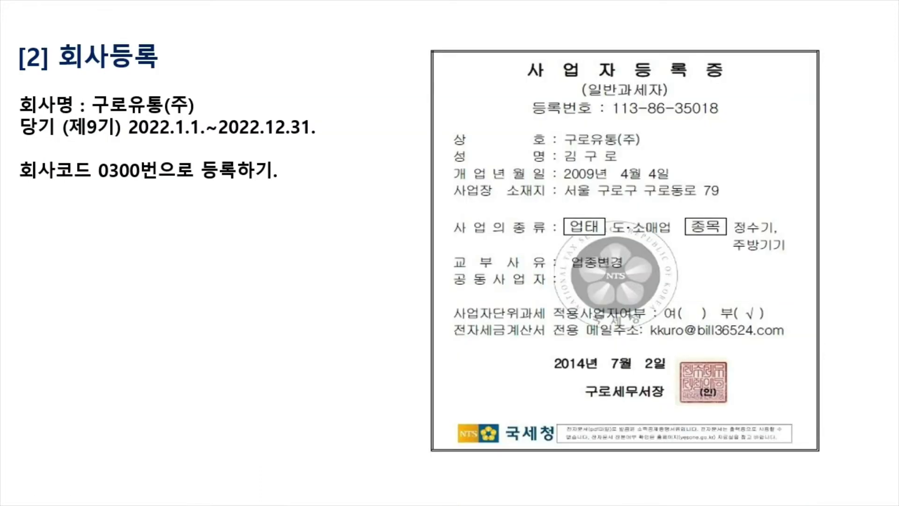
key(Page_Down)
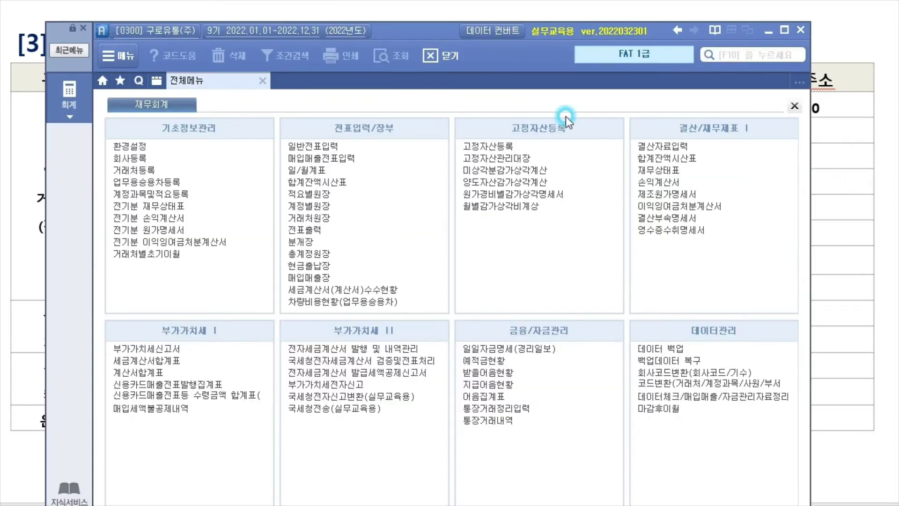
Open 거래처등록, circle its 일반, 금융 and 카드 sections with the pen, then clear the marks
drag(403, 38, 401, 79)
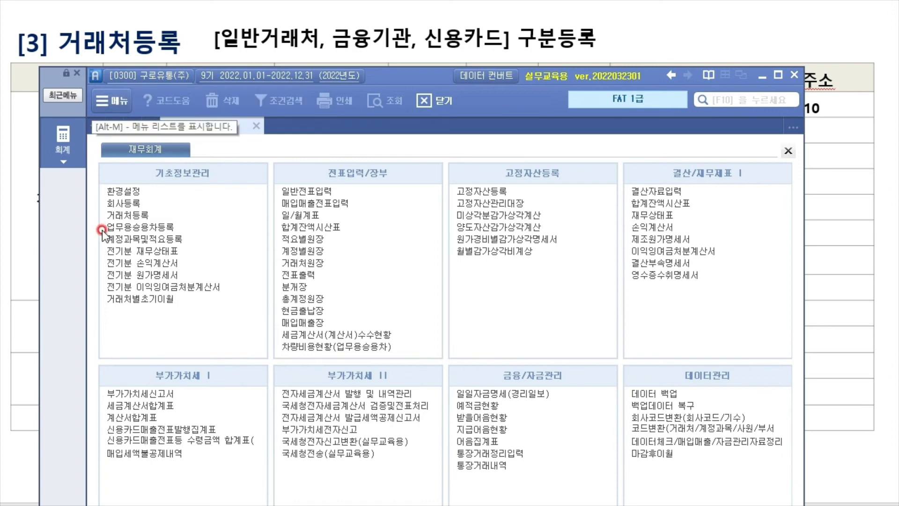
click(148, 218)
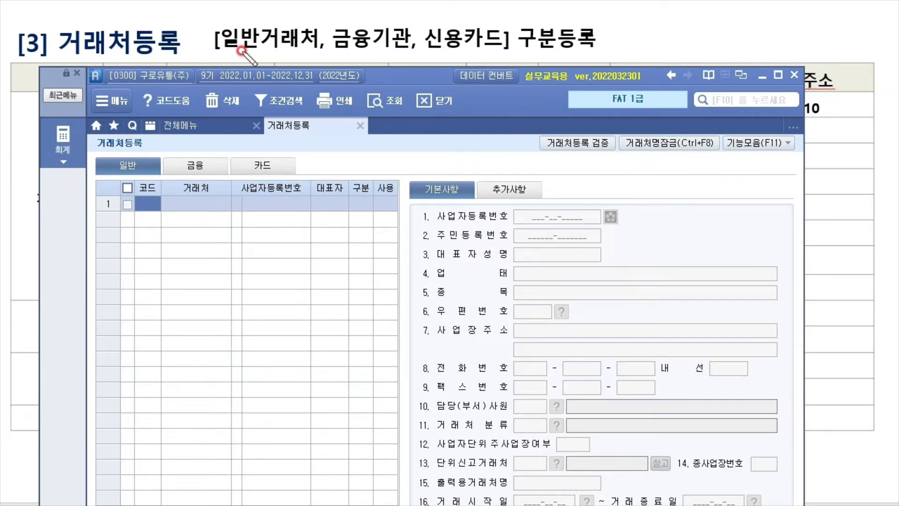
drag(246, 54, 253, 60)
mouse_move(140, 146)
mouse_down()
mouse_move(115, 161)
mouse_move(140, 167)
mouse_up()
mouse_move(370, 18)
mouse_down()
mouse_move(355, 37)
mouse_move(372, 53)
mouse_up()
drag(208, 172, 208, 173)
drag(468, 56, 506, 49)
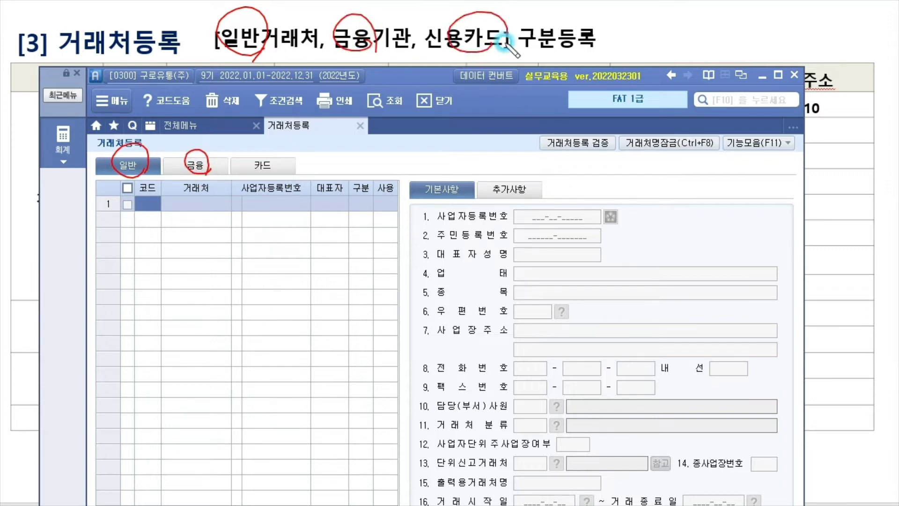
mouse_move(281, 169)
mouse_down()
mouse_move(255, 164)
mouse_move(265, 173)
mouse_up()
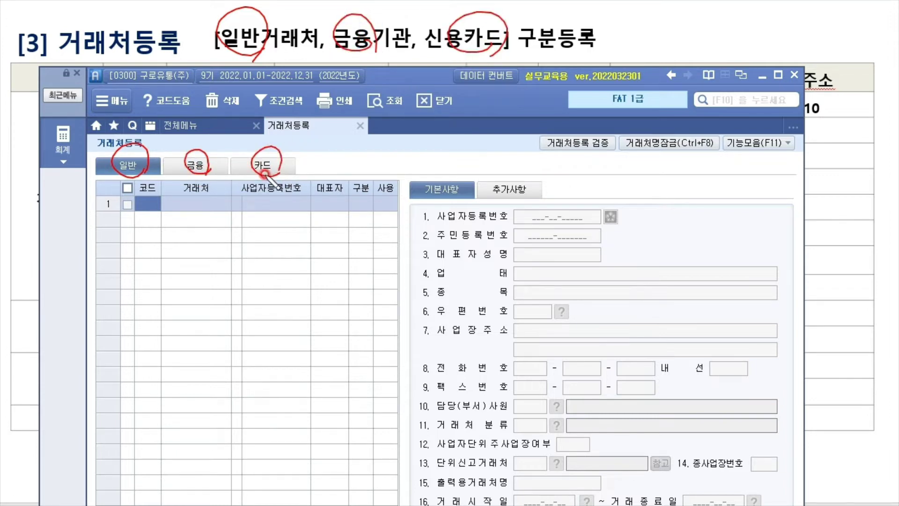
drag(132, 166, 143, 147)
mouse_move(202, 164)
mouse_down()
mouse_move(222, 138)
mouse_move(284, 133)
mouse_up()
click(289, 114)
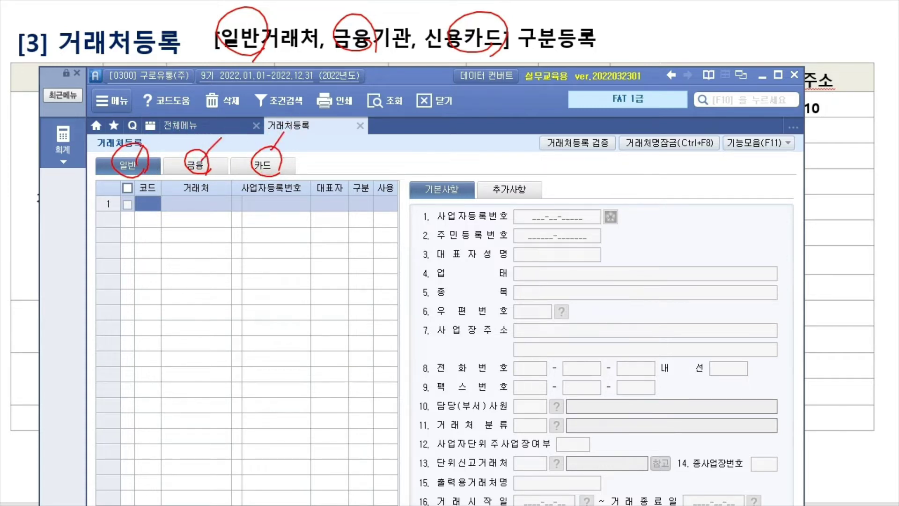
key(e)
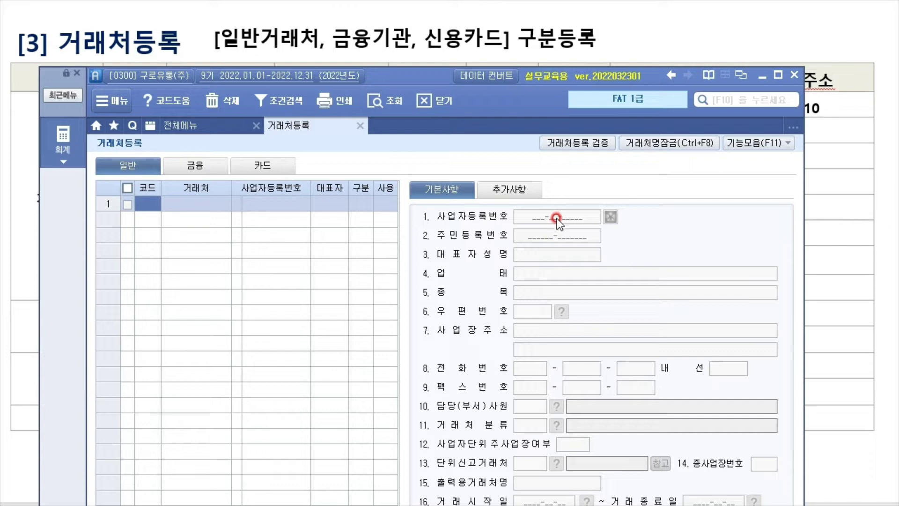
click(558, 291)
click(216, 164)
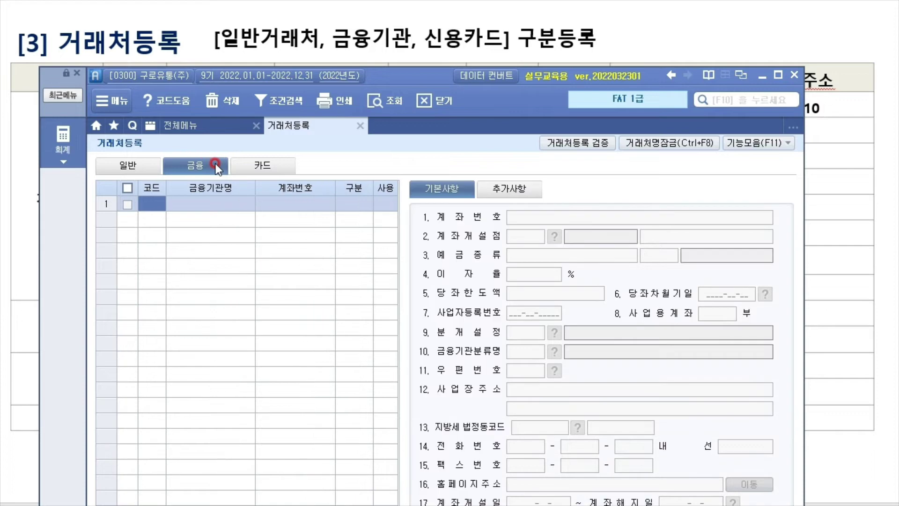
click(534, 218)
click(263, 166)
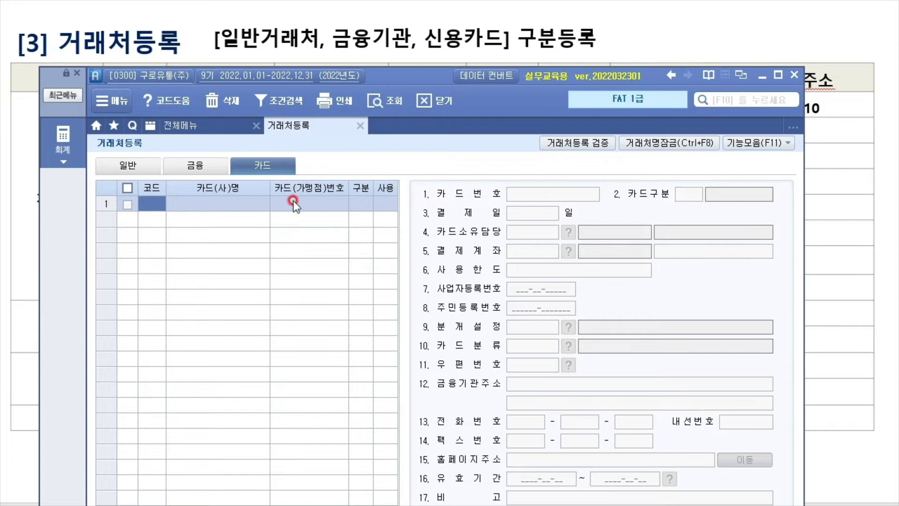
click(209, 168)
click(279, 165)
click(215, 170)
click(133, 167)
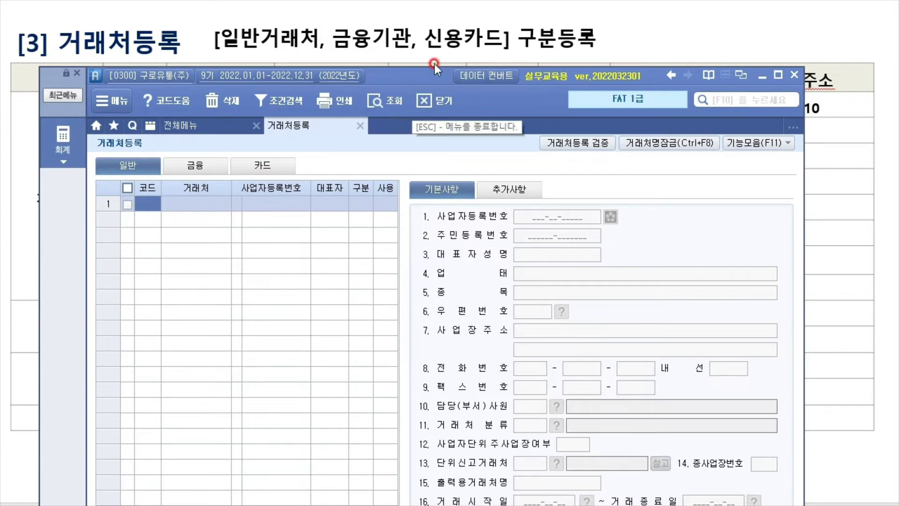
Check the 금융 and 카드 code ranges, return to the 일반 form, and place the window beside the slide's code table
drag(449, 80, 438, 0)
click(266, 465)
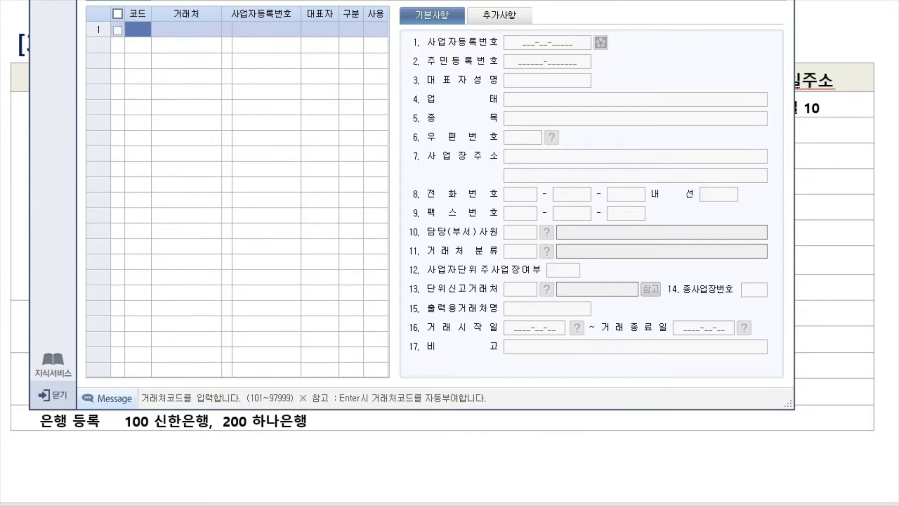
drag(438, 0, 434, 42)
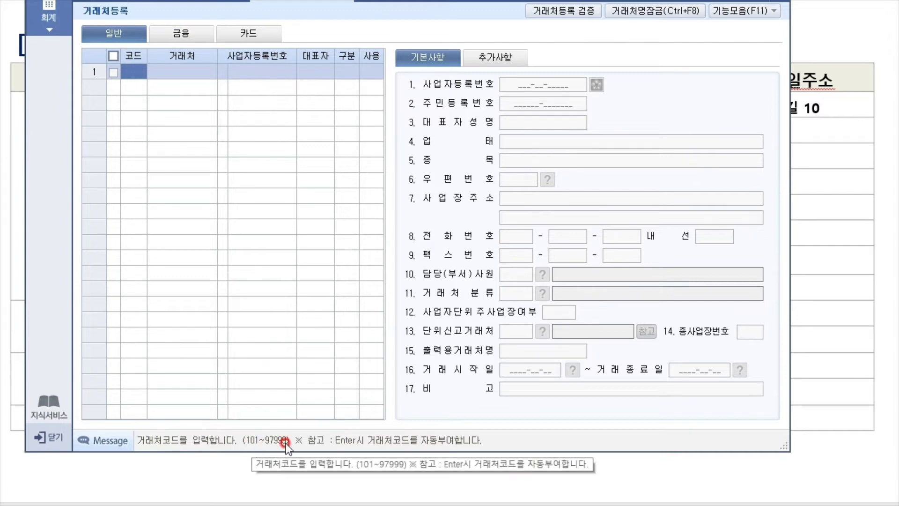
click(180, 38)
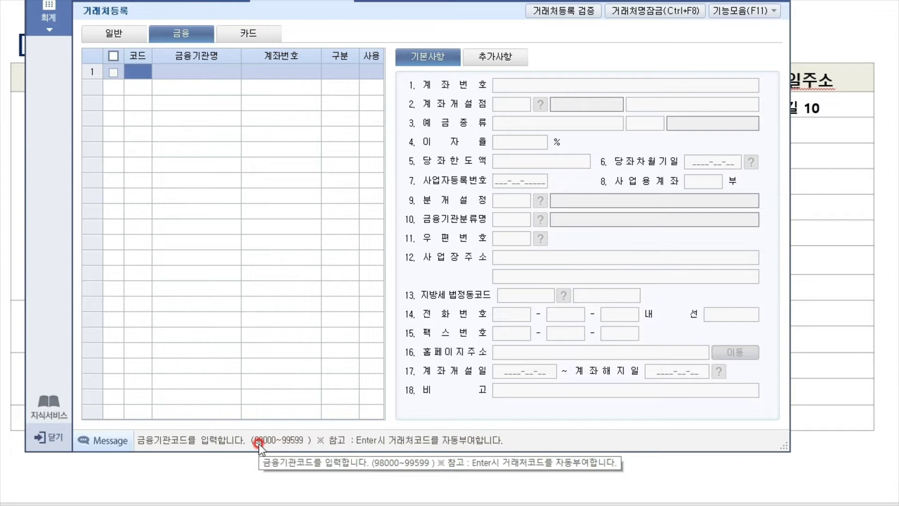
click(262, 37)
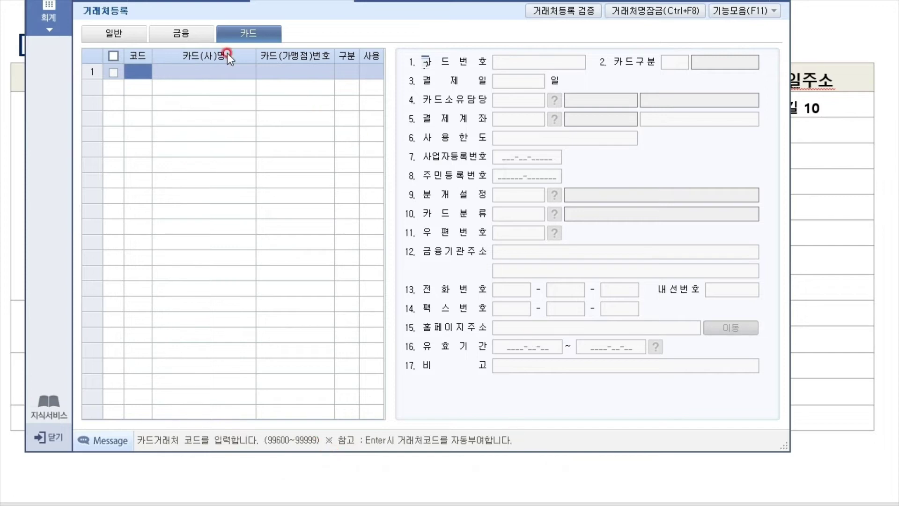
click(107, 35)
click(193, 34)
click(240, 32)
click(117, 34)
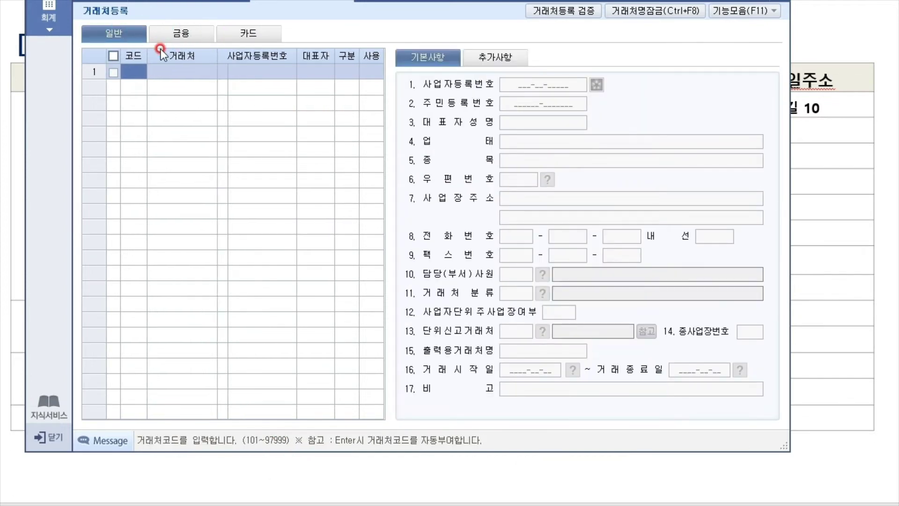
drag(397, 0, 526, 154)
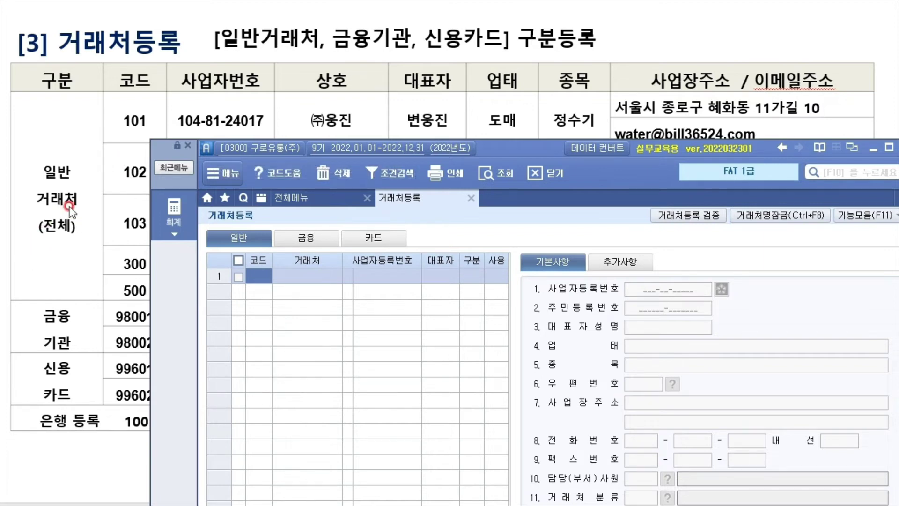
mouse_move(515, 150)
mouse_down()
mouse_move(398, 165)
mouse_move(407, 153)
mouse_up()
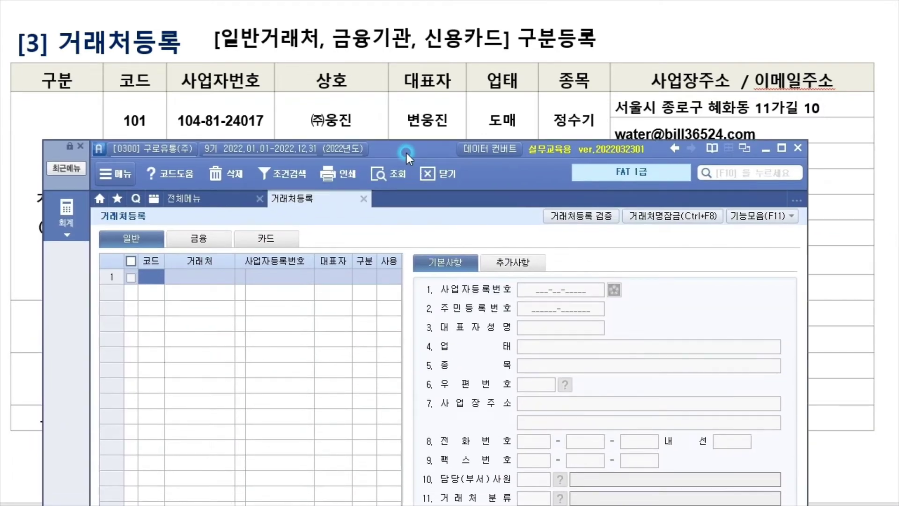
click(152, 289)
text(00101)
key(Return)
text(3)
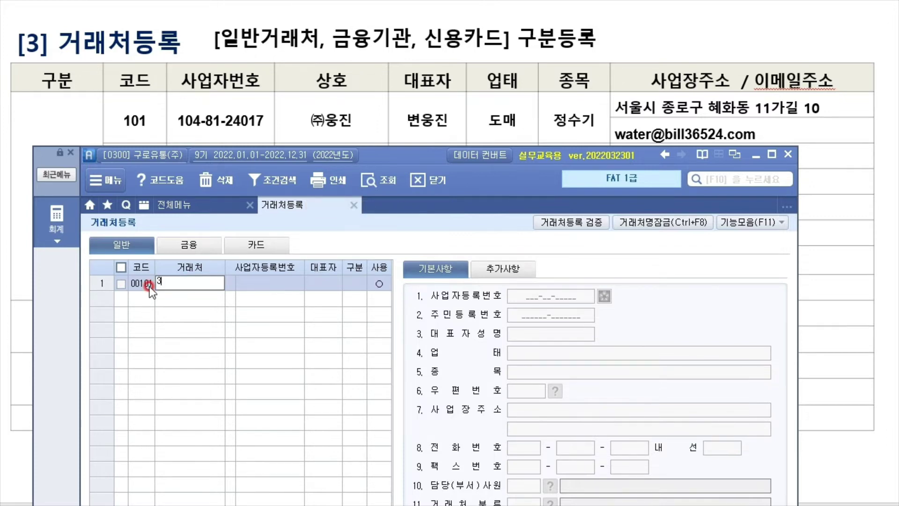
text((주)웅진)
key(Return)
key(Return)
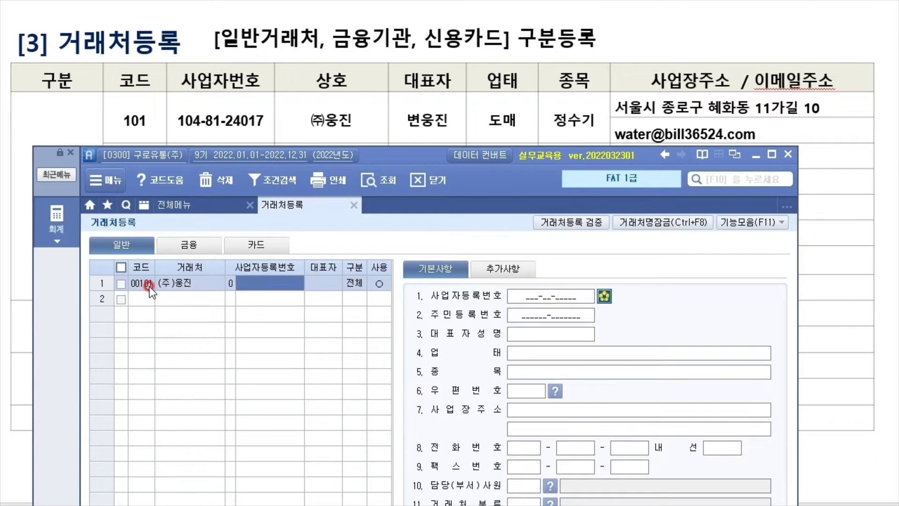
key(Return)
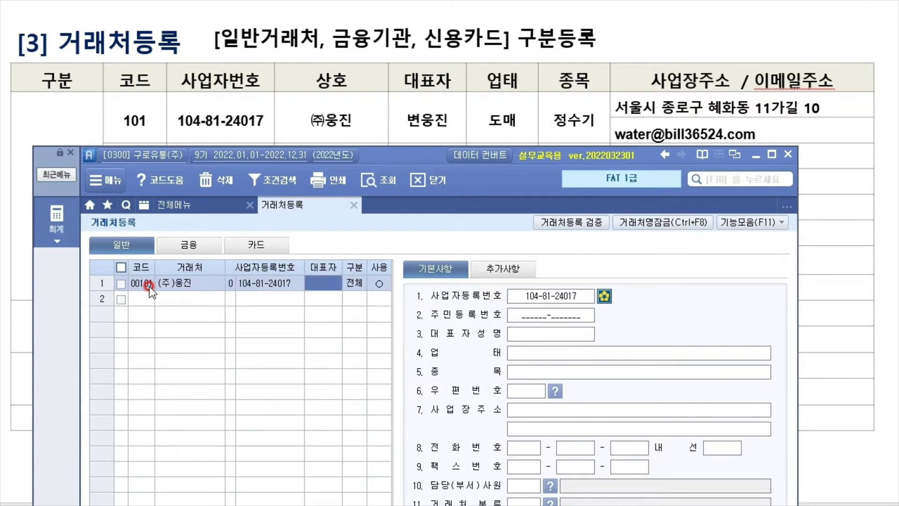
text(변웅진)
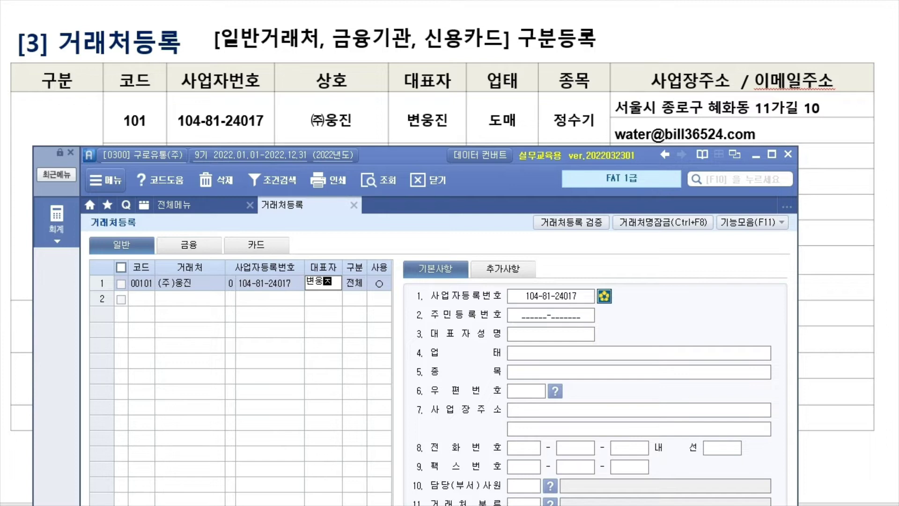
key(Return)
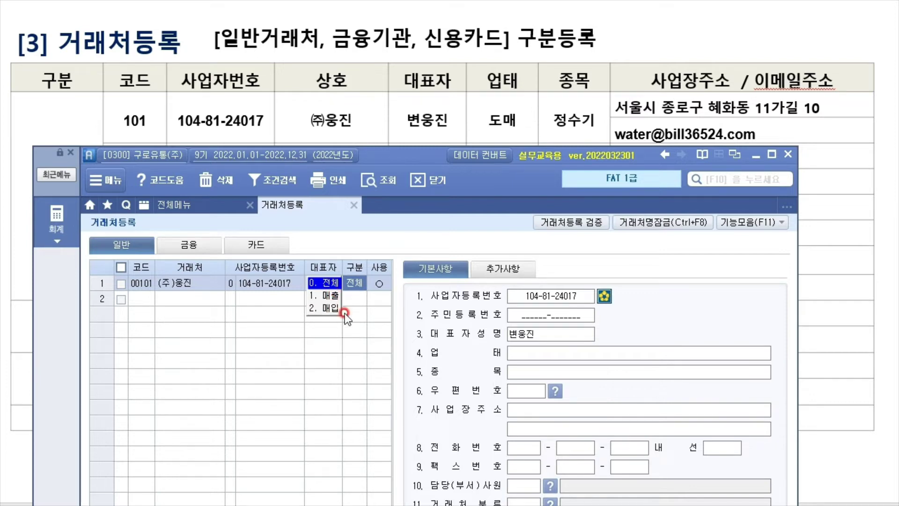
Keep 구분 as 0.전체 and set 사용 to 0.○ to finish row 1
mouse_move(423, 159)
mouse_down()
mouse_move(533, 140)
mouse_move(524, 146)
mouse_up()
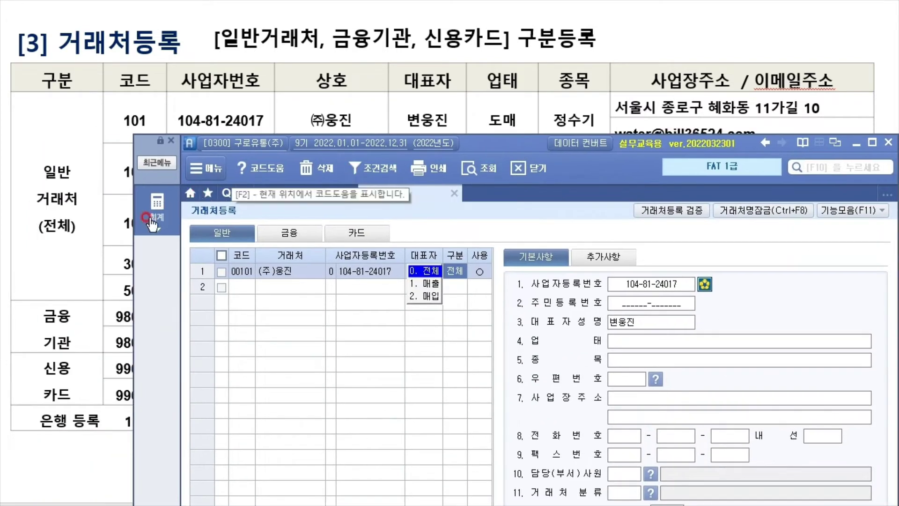
click(521, 267)
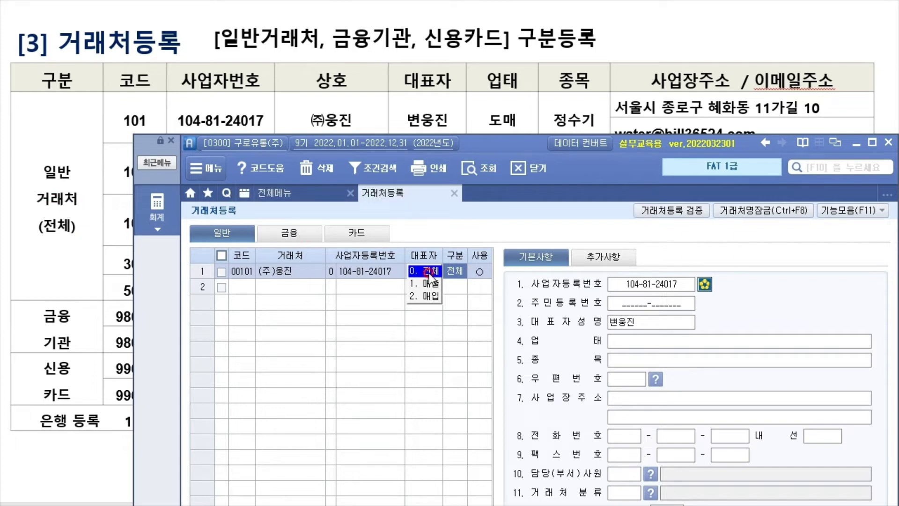
key(Return)
drag(479, 147, 392, 156)
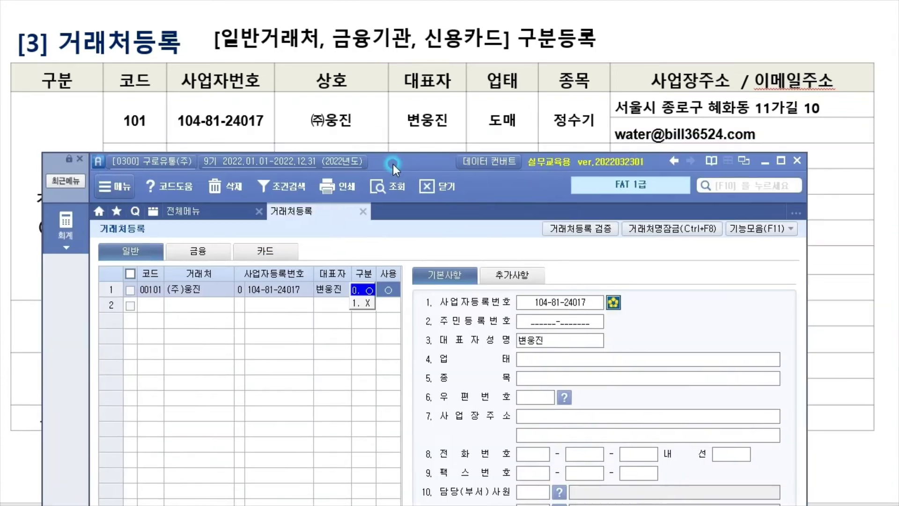
click(394, 280)
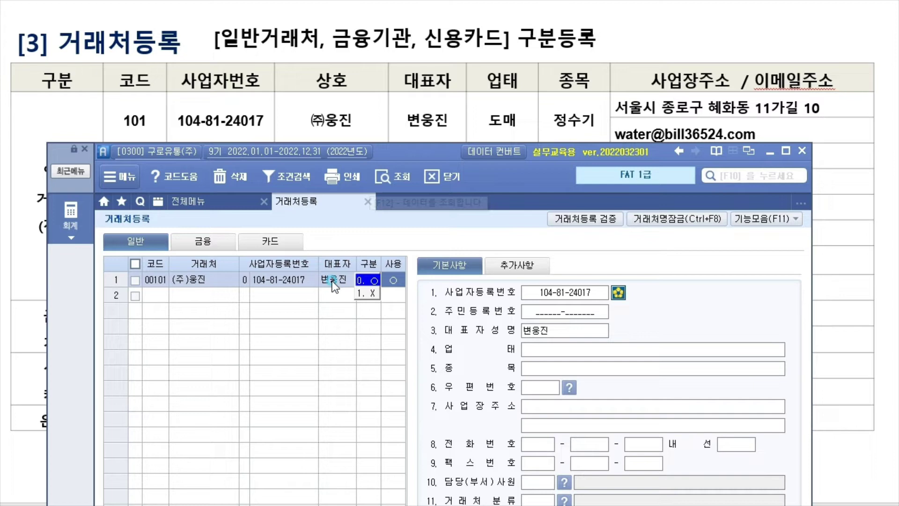
click(404, 280)
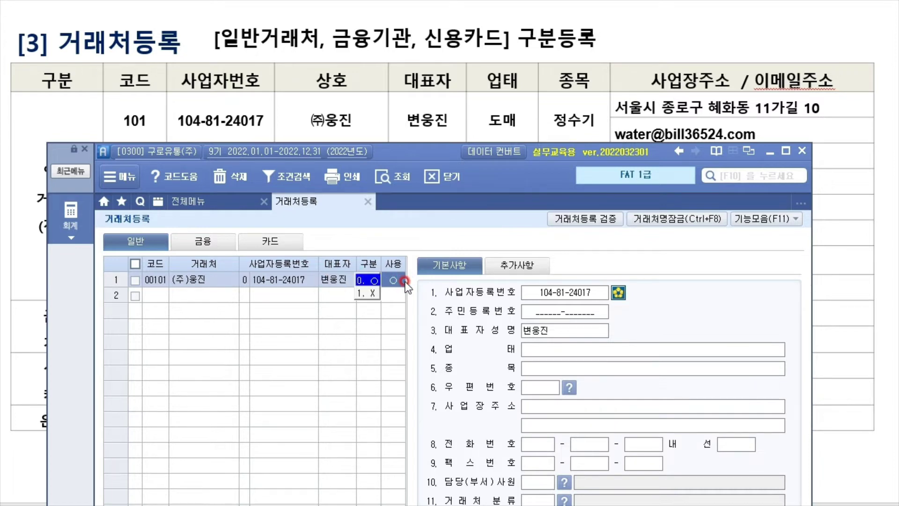
click(388, 284)
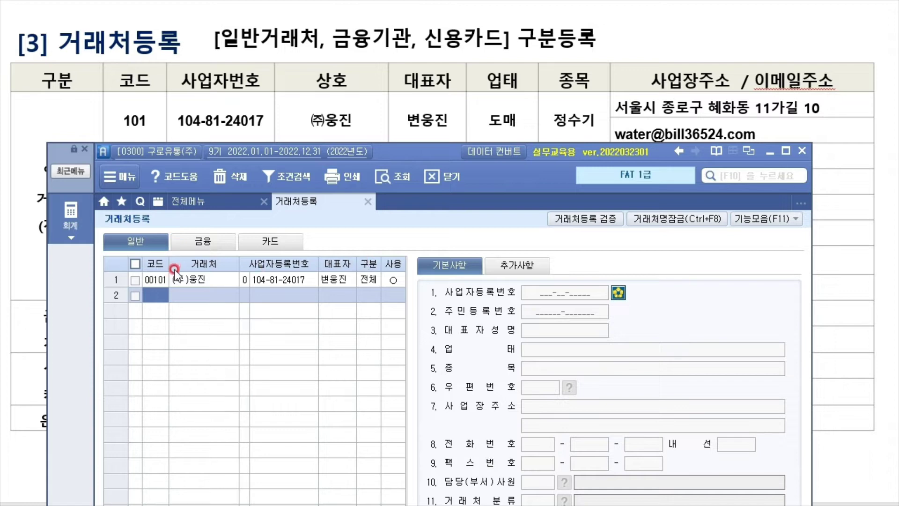
Give (주)웅진 업태 도매 and 종목 정수기
click(197, 278)
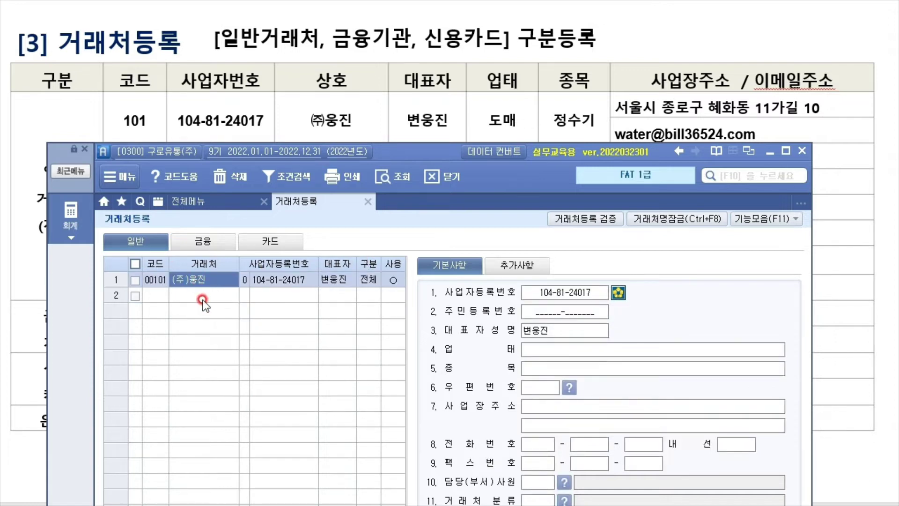
click(607, 342)
click(617, 293)
click(603, 332)
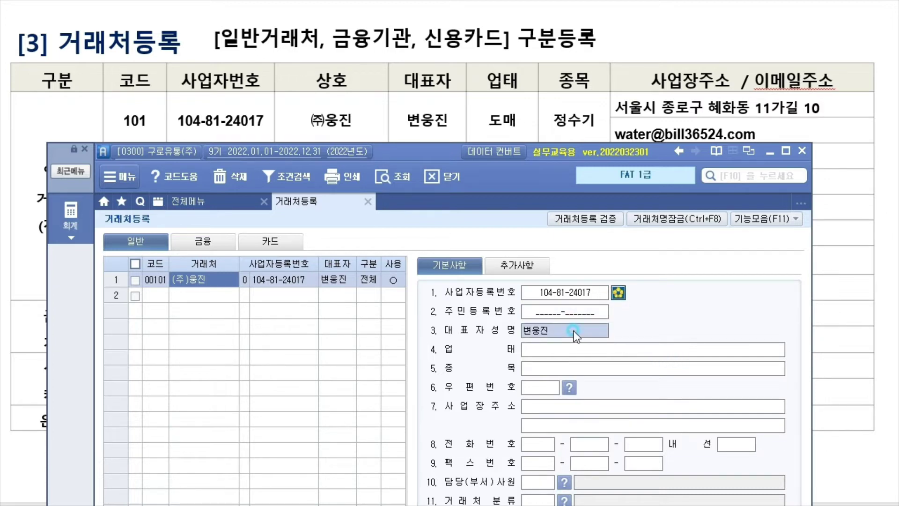
click(563, 349)
text(도매)
click(641, 373)
text(ㅈㅇㅅ)
key(BackSpace)
key(BackSpace)
key(BackSpace)
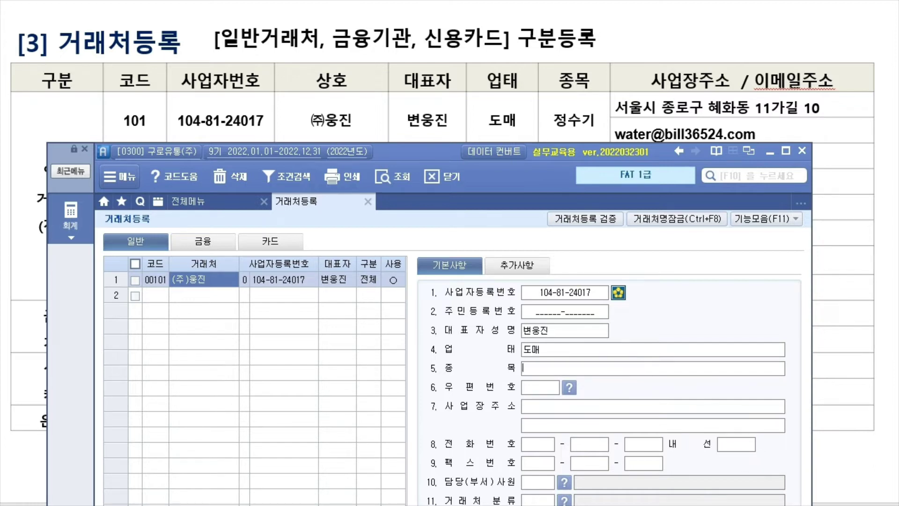
text(정수기)
key(Return)
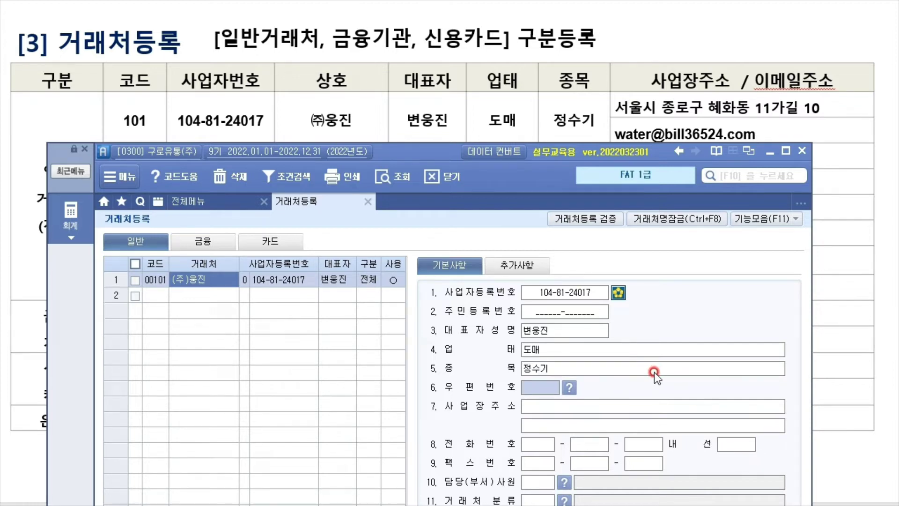
Open the 우편번호 lookup and its list of Seoul districts
click(570, 388)
click(632, 243)
click(765, 247)
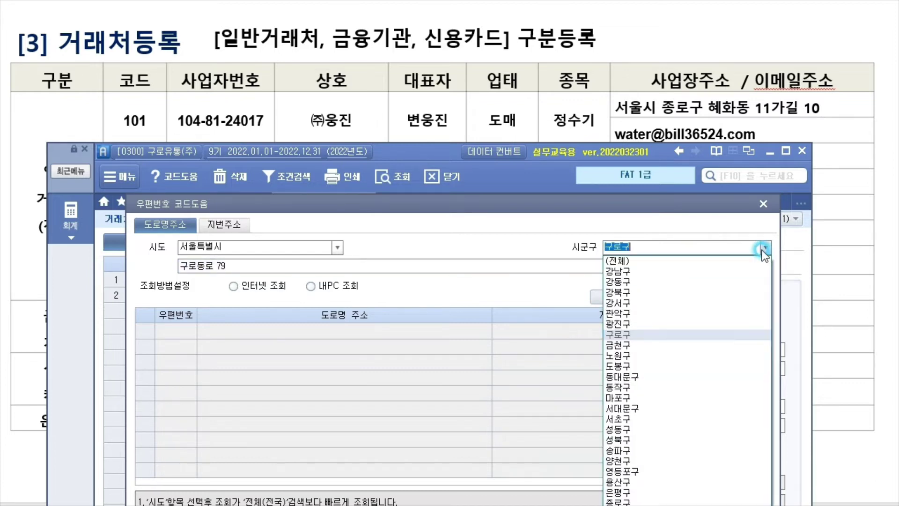
Search 종로구 for the slide's street address, which returns no match
click(627, 502)
click(231, 266)
key(BackSpace)
text(혜화동 )
text(11가ㄱ)
text(10)
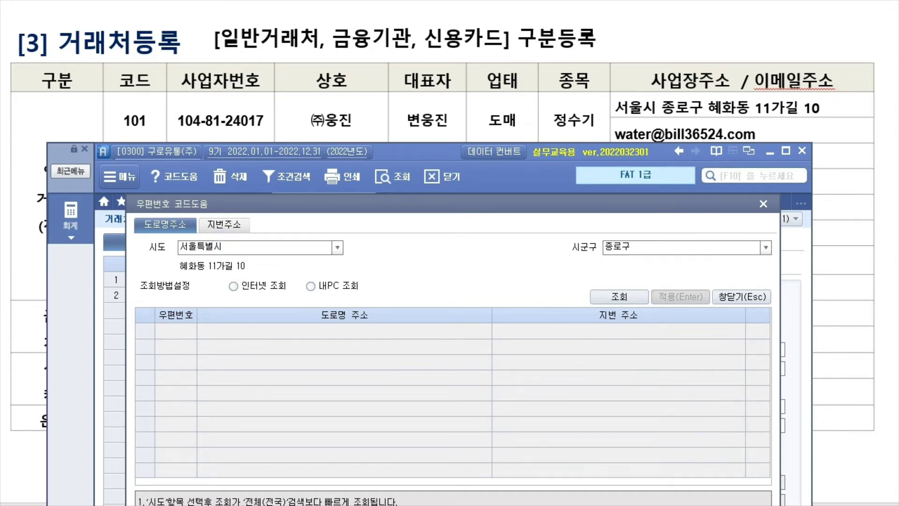
key(Return)
click(456, 274)
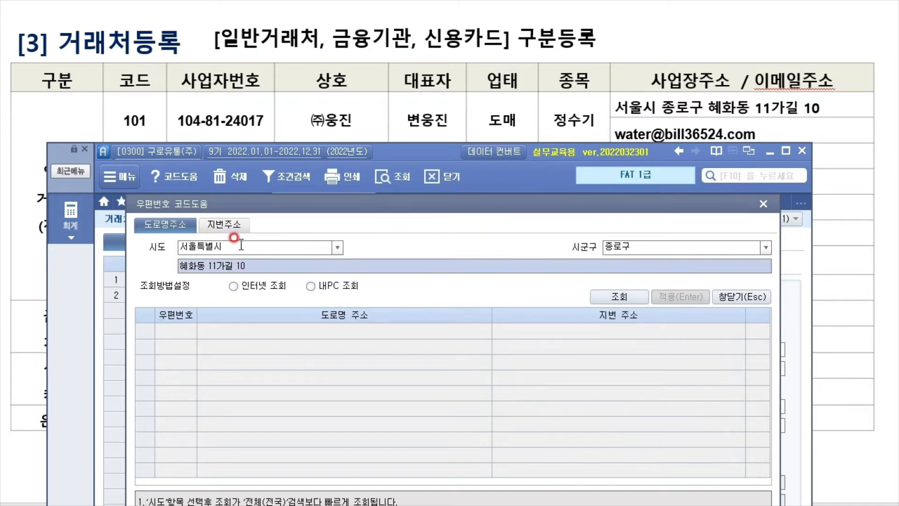
Retry the search without the building number, still no match, then close the lookup
click(270, 270)
key(BackSpace)
key(BackSpace)
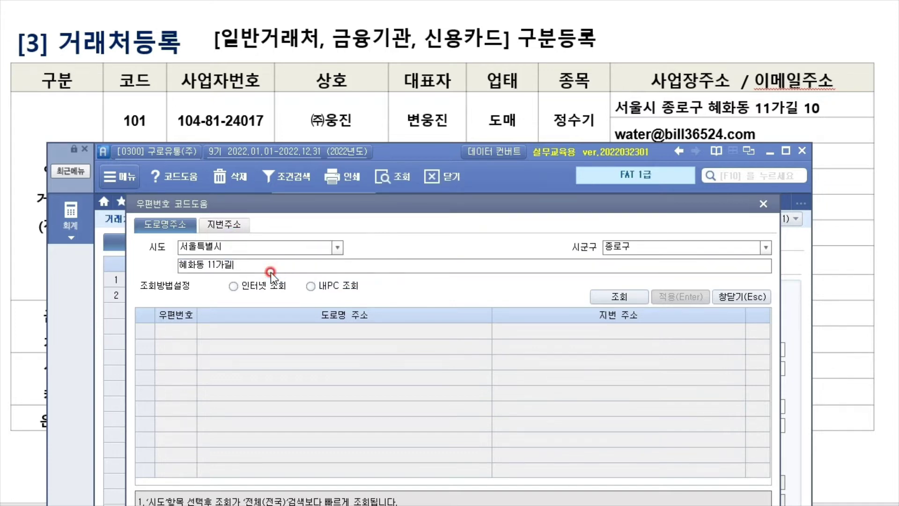
key(Return)
click(452, 277)
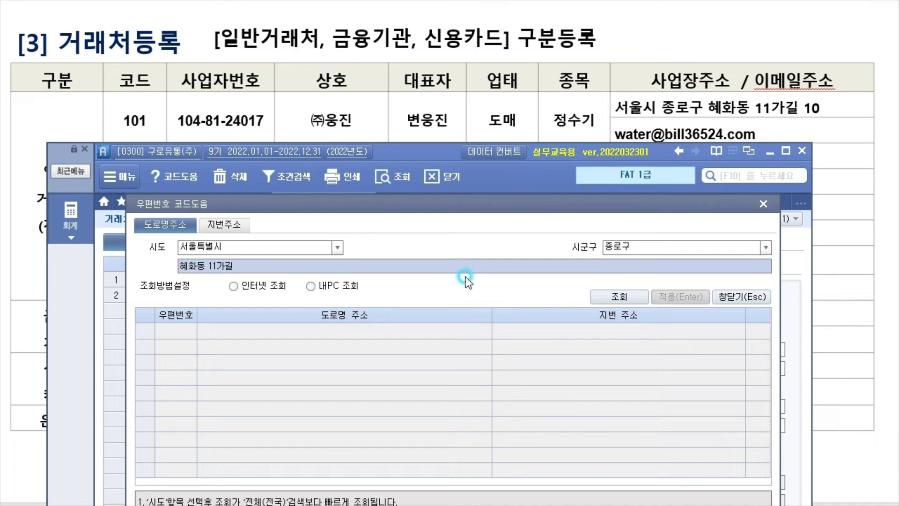
click(219, 265)
click(335, 327)
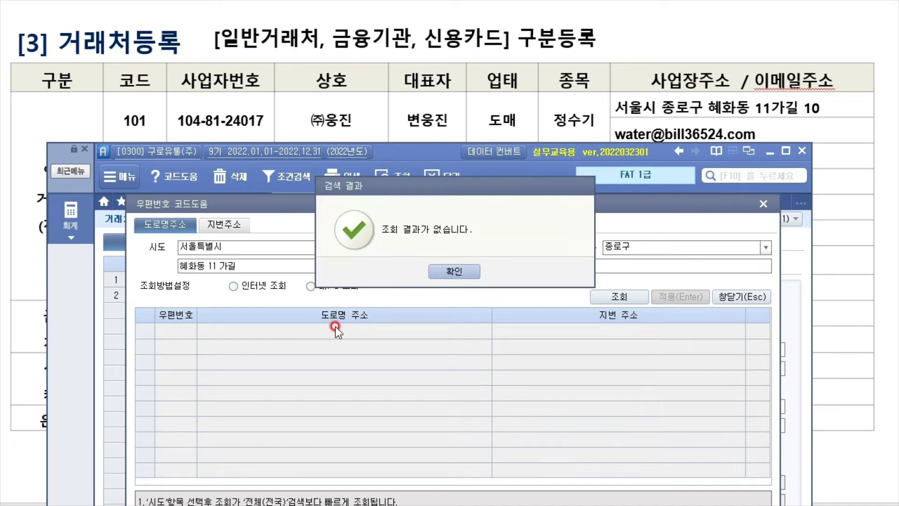
click(451, 271)
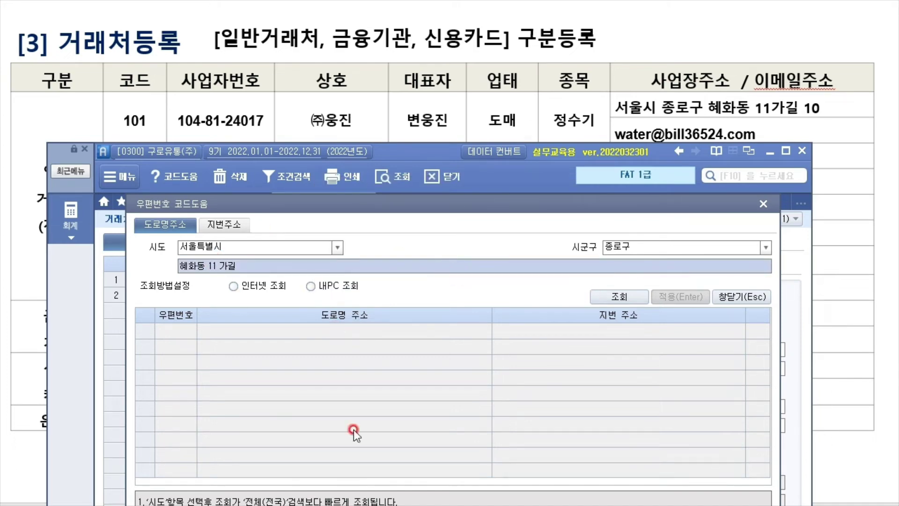
drag(594, 217, 512, 17)
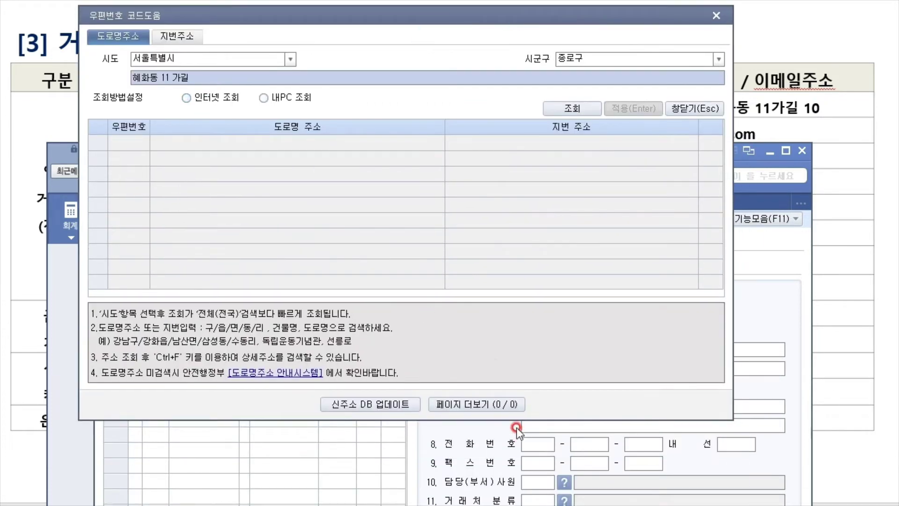
click(716, 15)
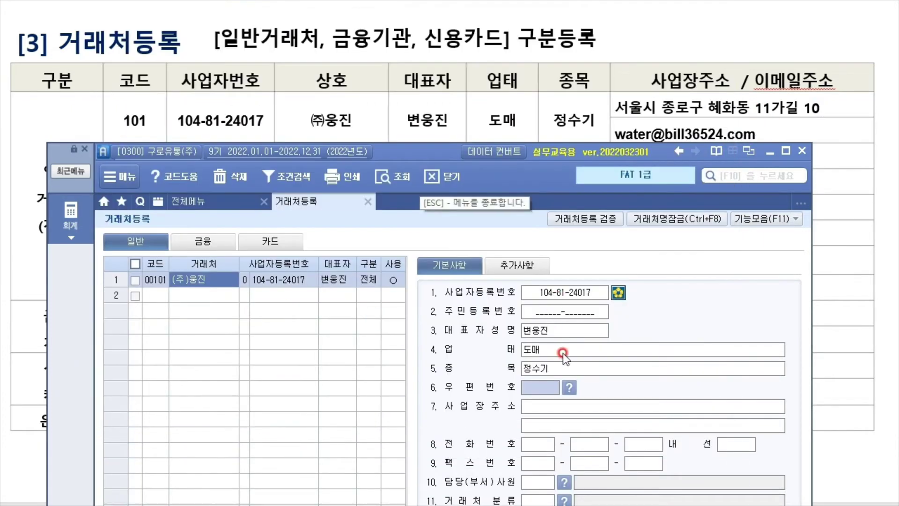
Type (주)웅진's business address from the slide directly into 사업장주소
click(583, 403)
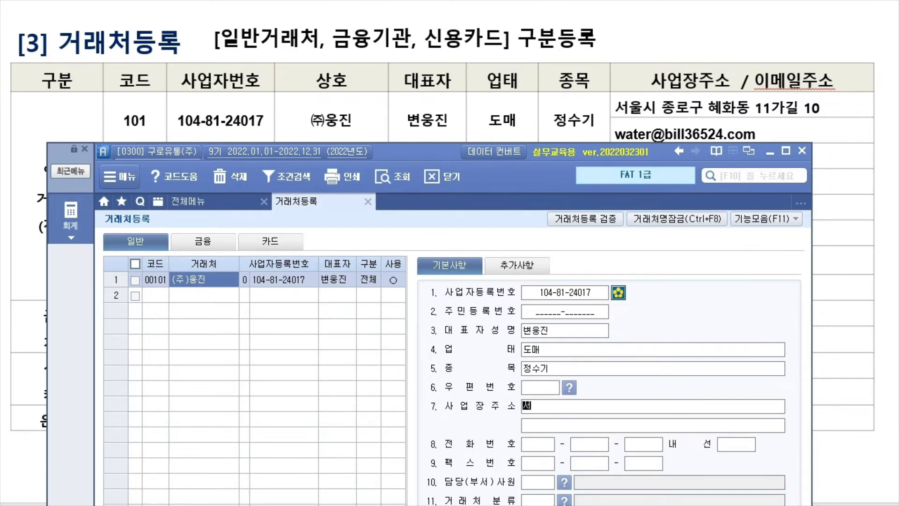
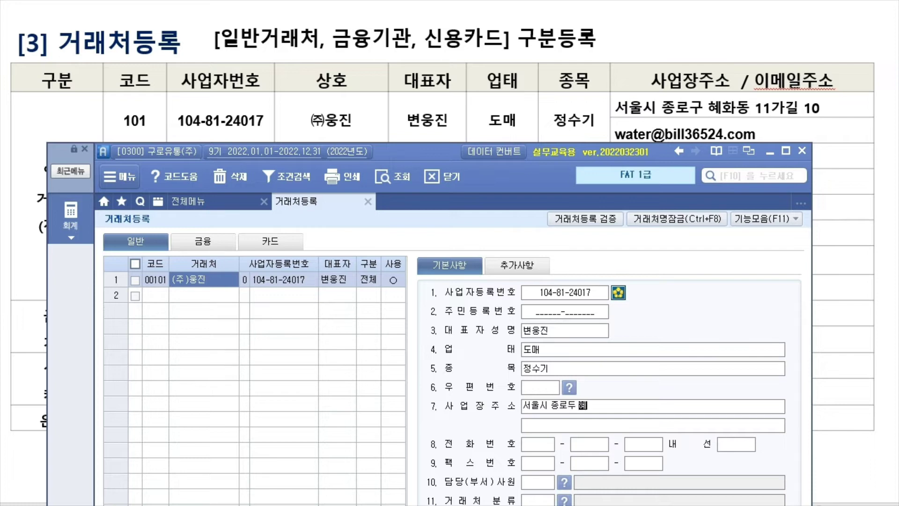
key(Return)
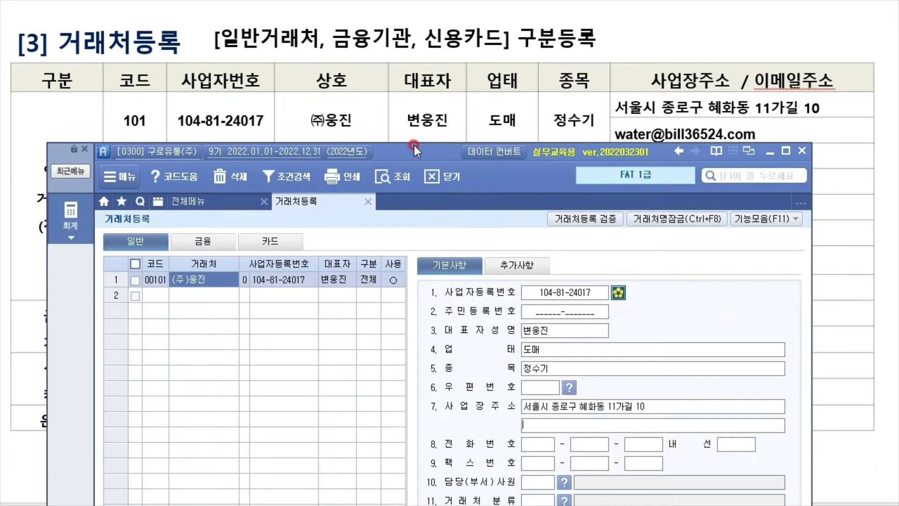
drag(428, 158, 458, 48)
Set 거래시작일 to 2022-01-01
click(585, 464)
text(2022-01-)
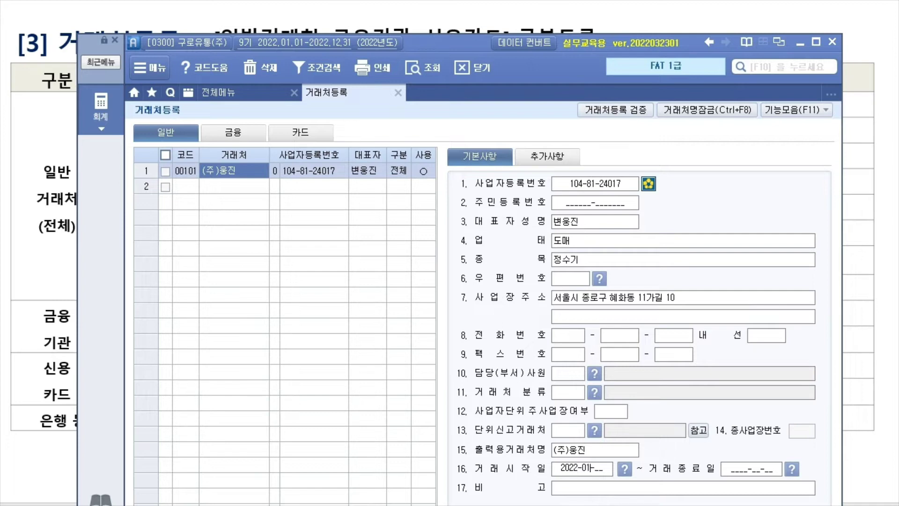
text(01)
key(Return)
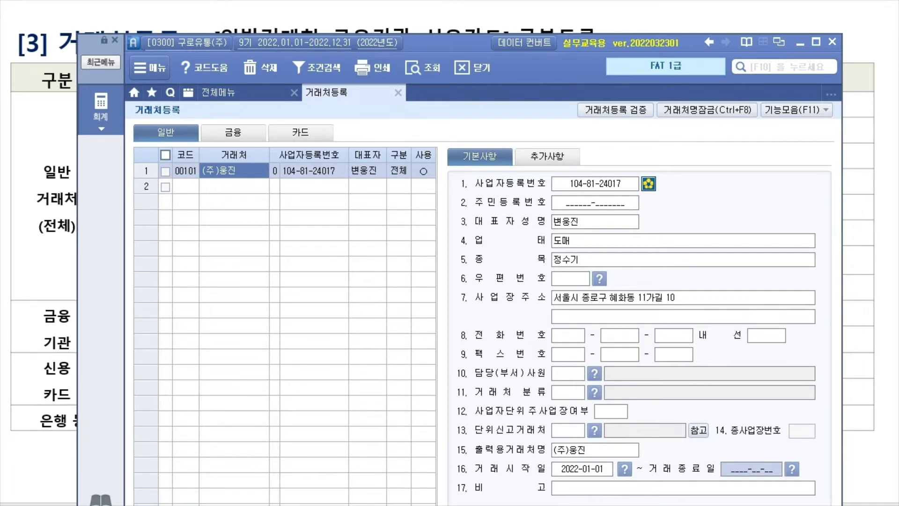
drag(459, 42, 425, 47)
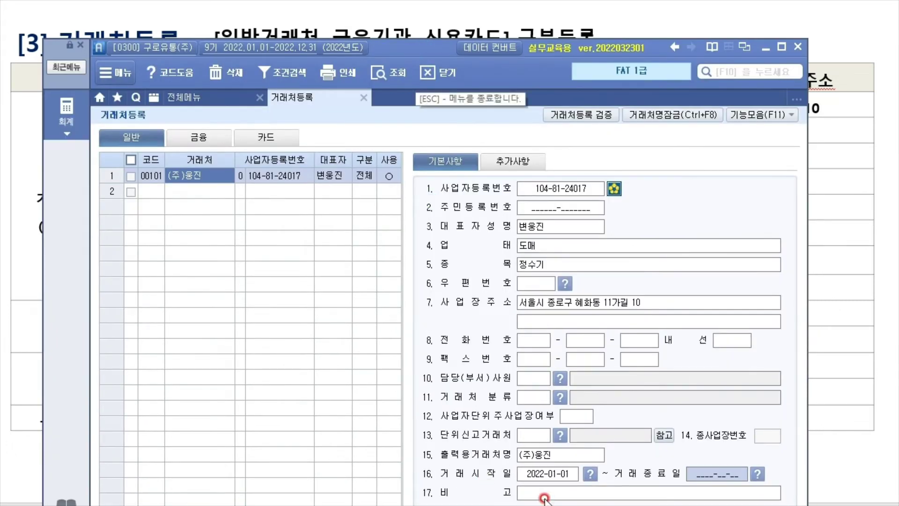
click(565, 474)
drag(436, 52, 457, 156)
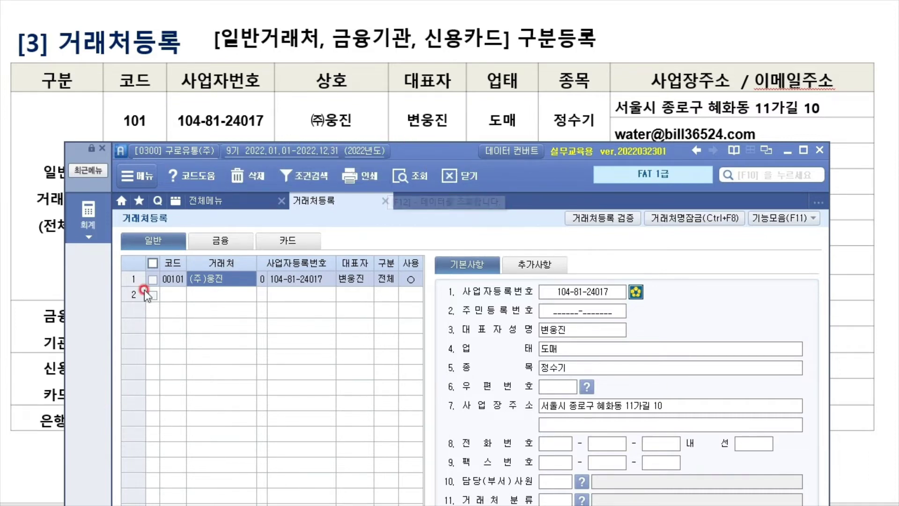
In 추가사항 fill the contact e-mail with domain bill36524.com, then select grid row 2
click(545, 265)
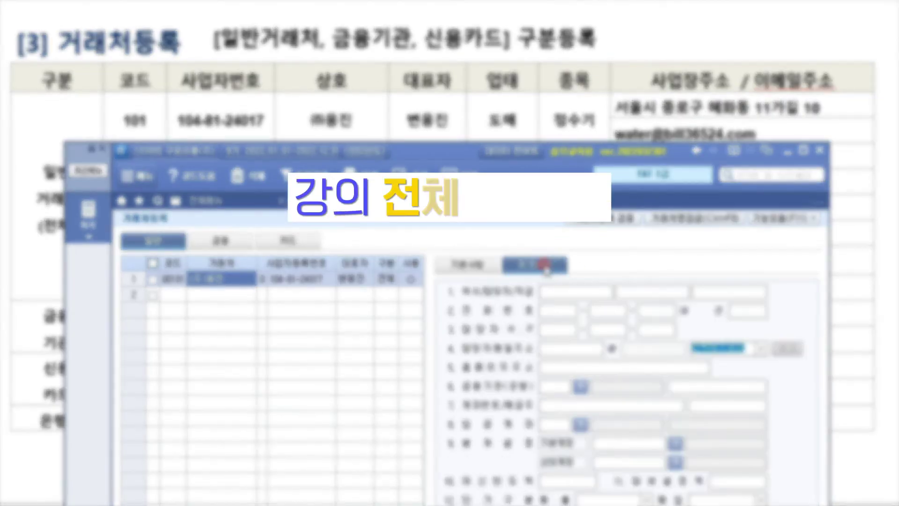
click(587, 355)
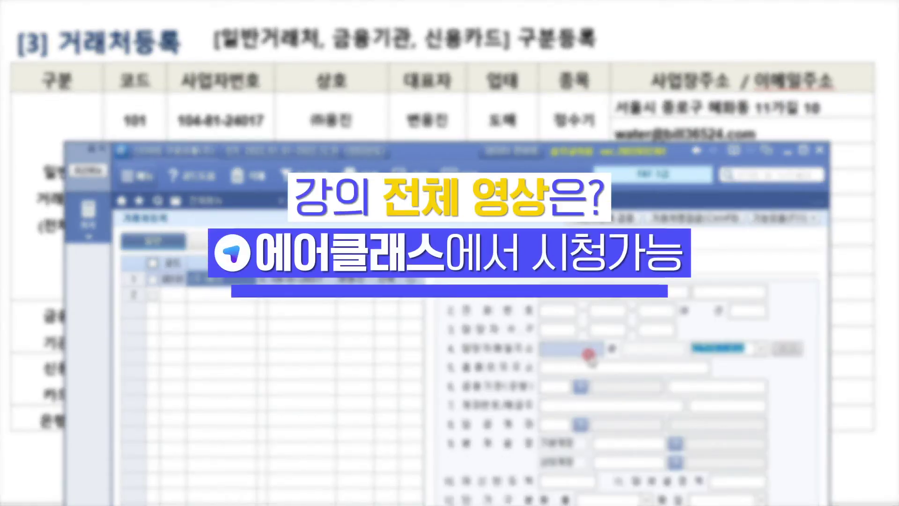
text(서울)
text(ter)
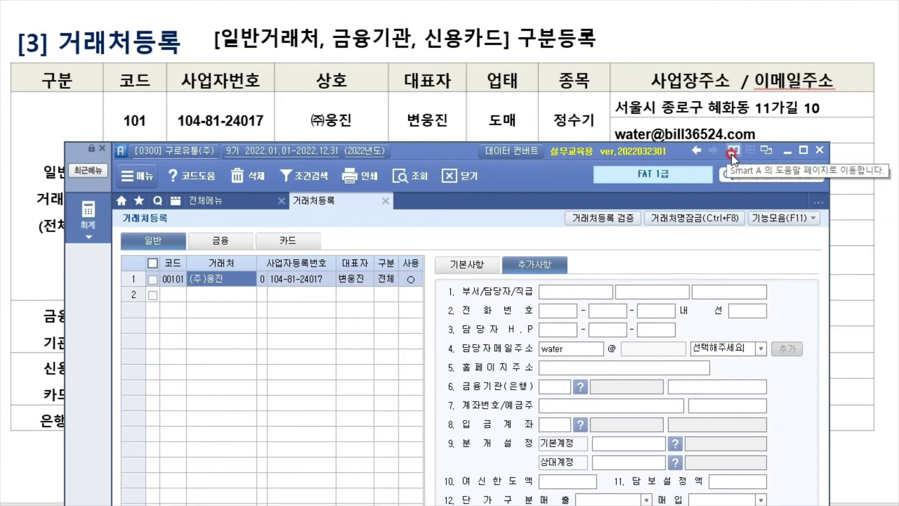
click(762, 350)
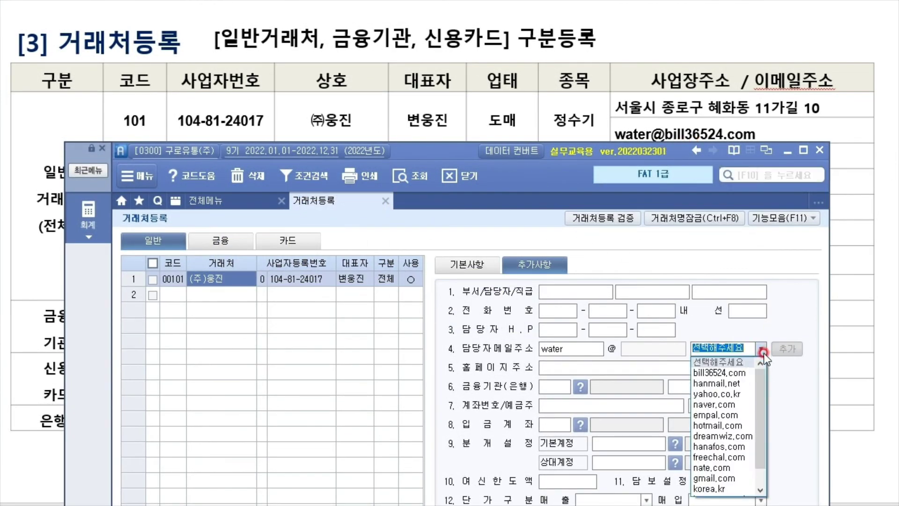
click(719, 373)
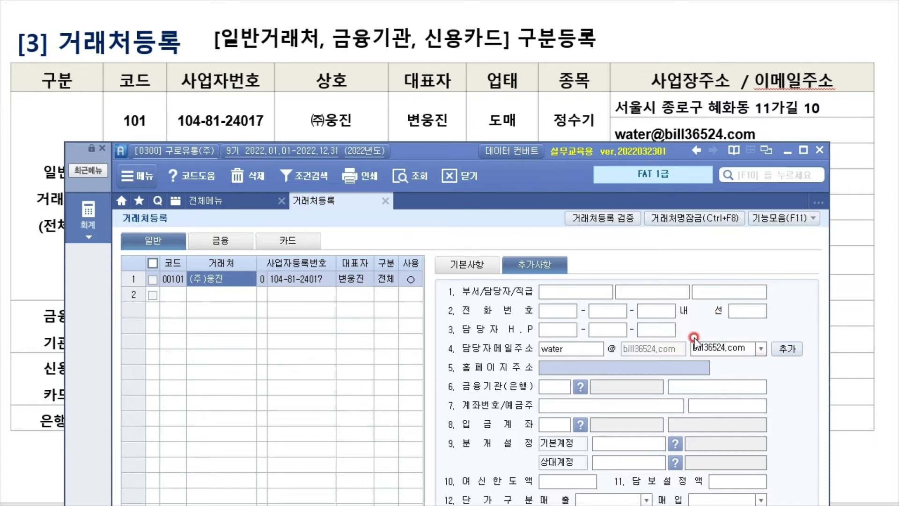
click(238, 300)
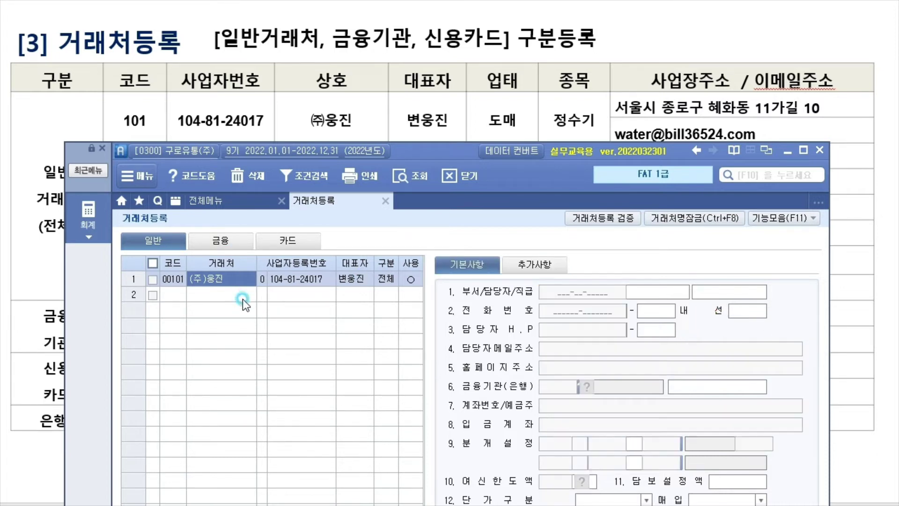
drag(429, 152, 440, 211)
click(346, 286)
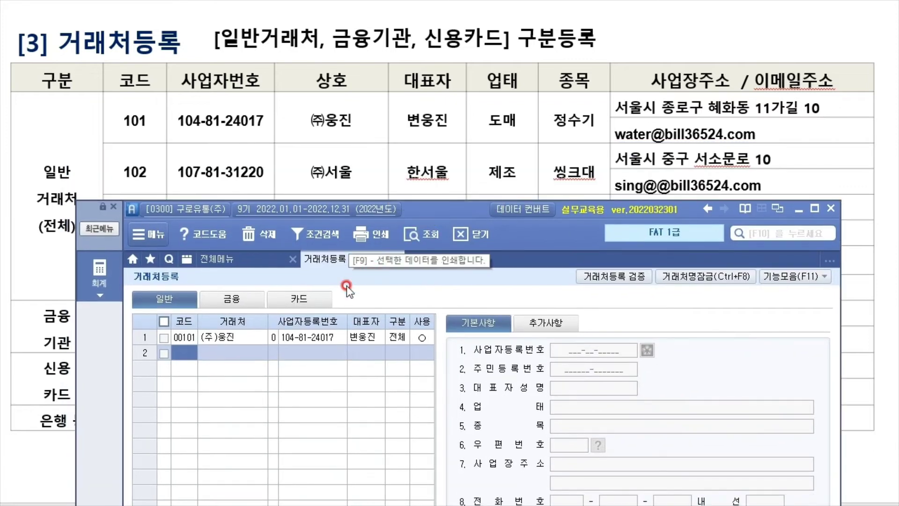
text(102)
key(Return)
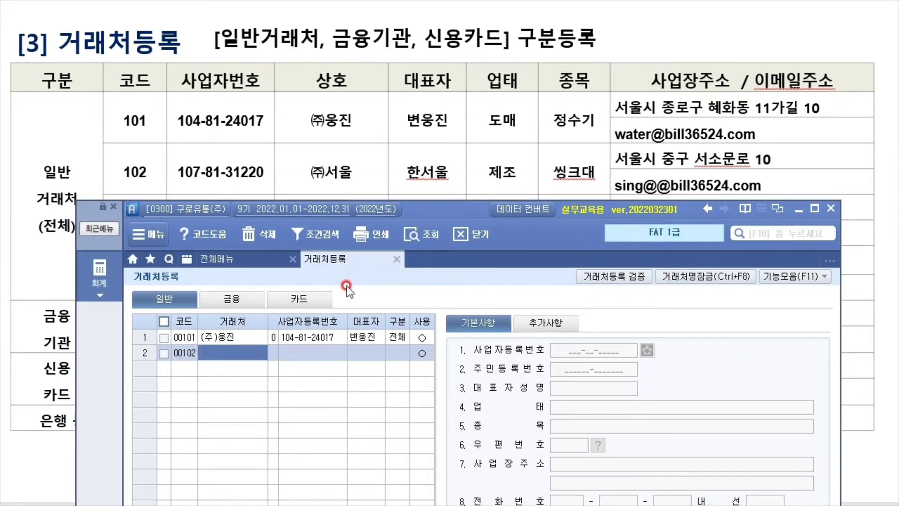
text((주)서울)
key(Return)
key(Return)
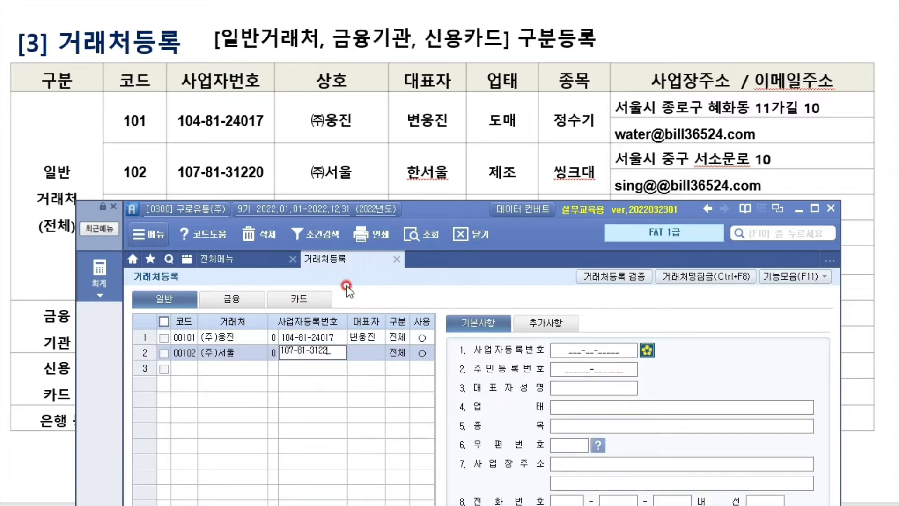
key(Return)
Add the representative's name, keep 구분 전체, and set 업태 to 제조
text(한서)
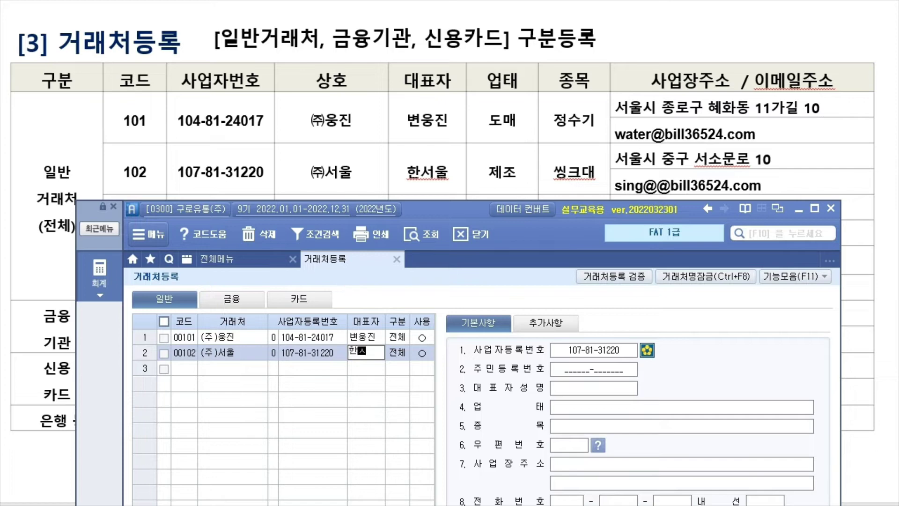
text(울)
key(Return)
key(Return)
key(Return)
key(Return)
key(Return)
key(Return)
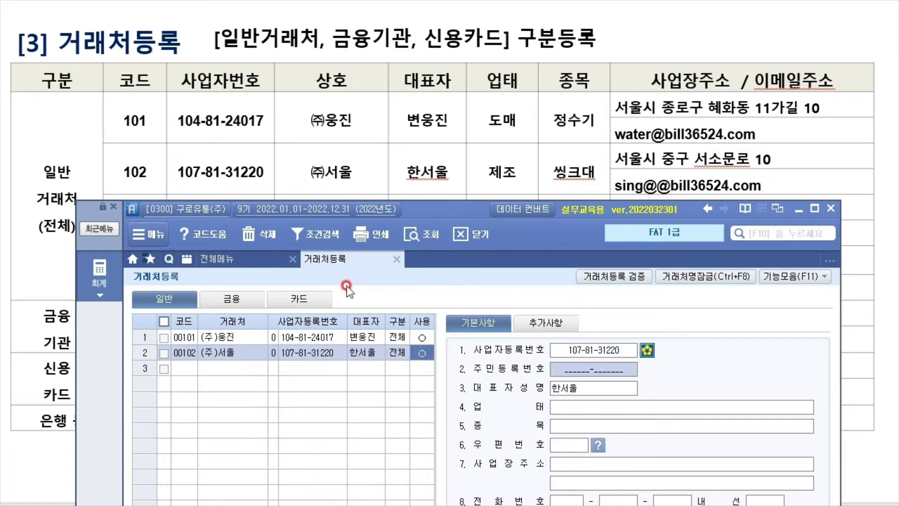
text(제조)
key(Return)
text(씨)
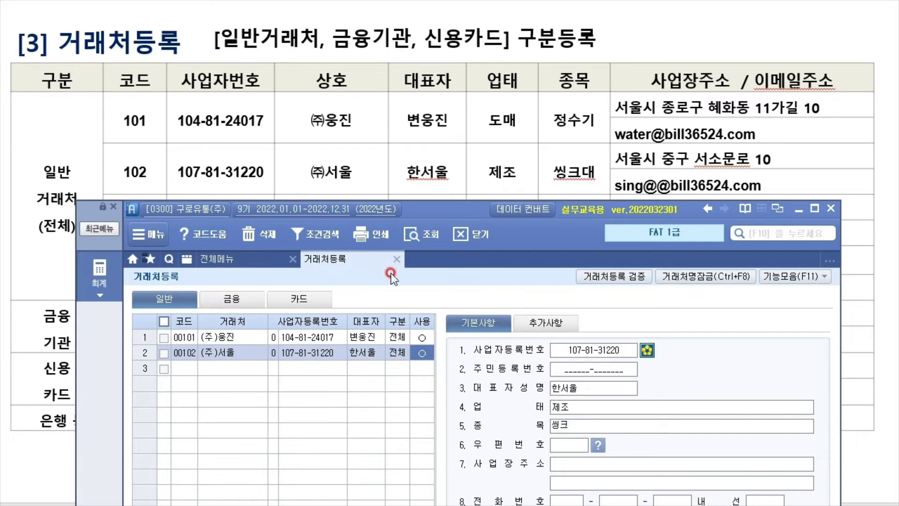
Correct (주)서울's 종목 field so it reads 씽크대
drag(471, 208, 440, 4)
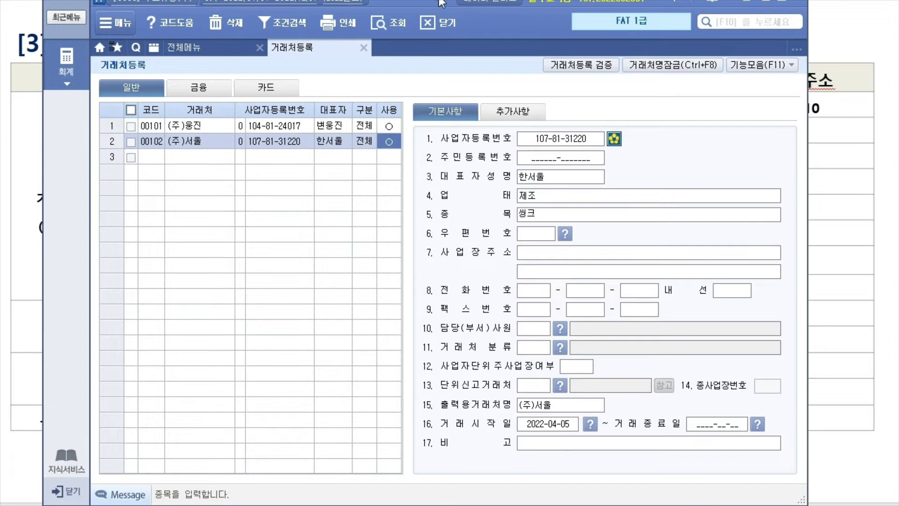
click(536, 234)
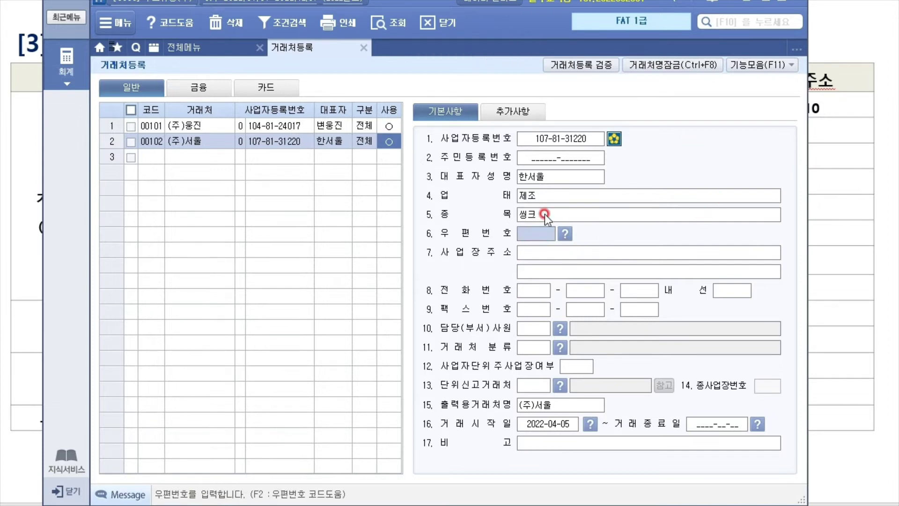
click(544, 217)
text(대)
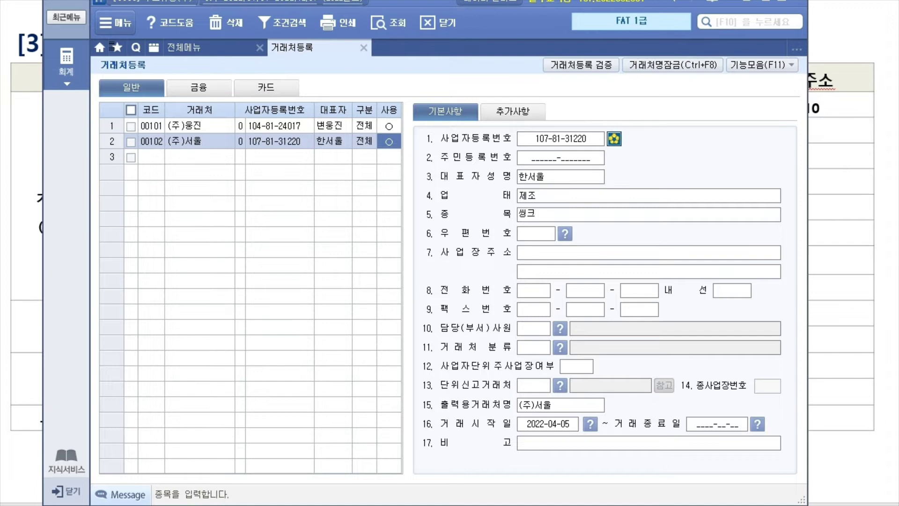
click(553, 231)
click(541, 213)
click(552, 234)
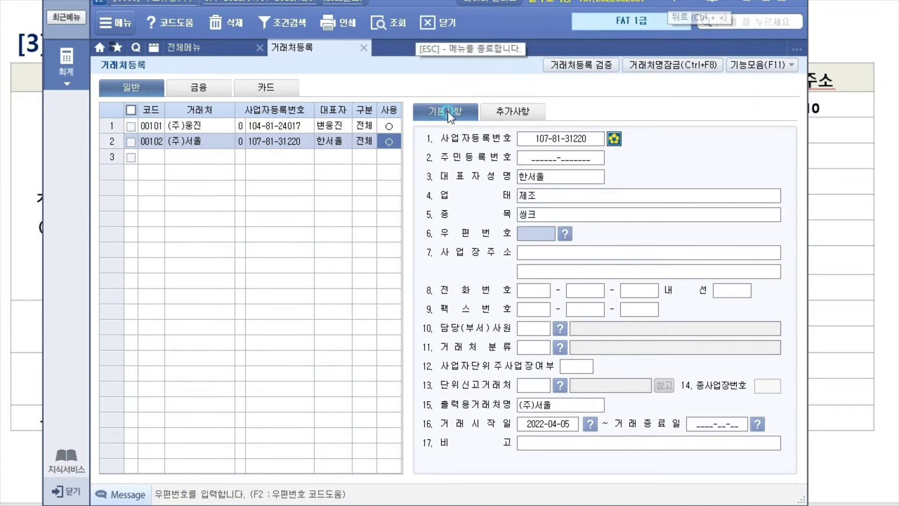
drag(442, 9, 459, 108)
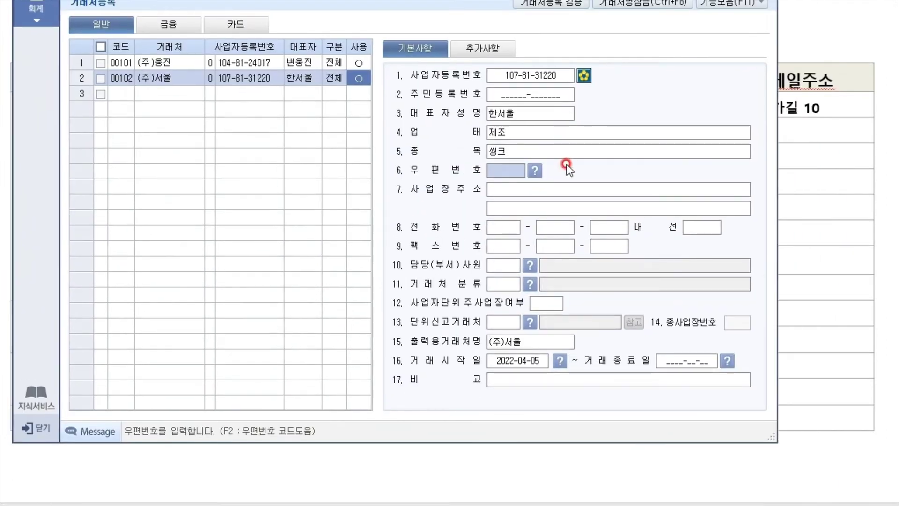
click(568, 155)
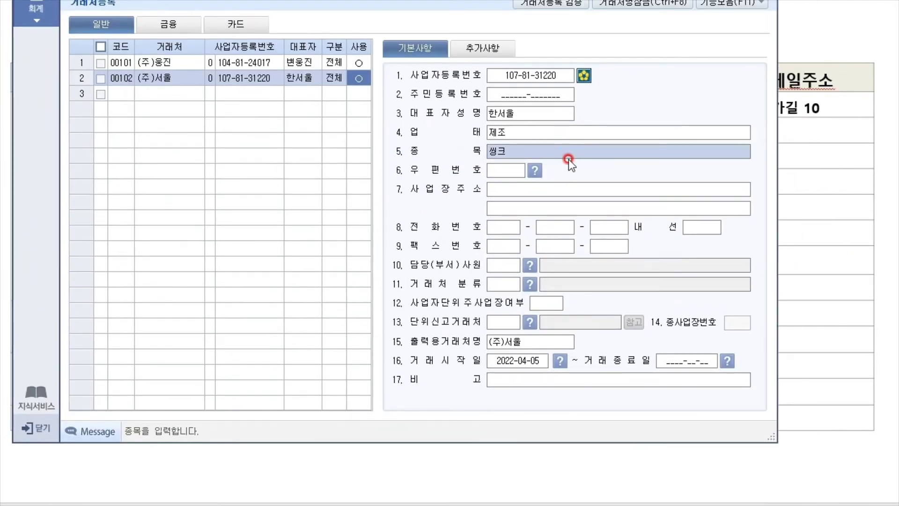
key(BackSpace)
text(ㅡㄷ)
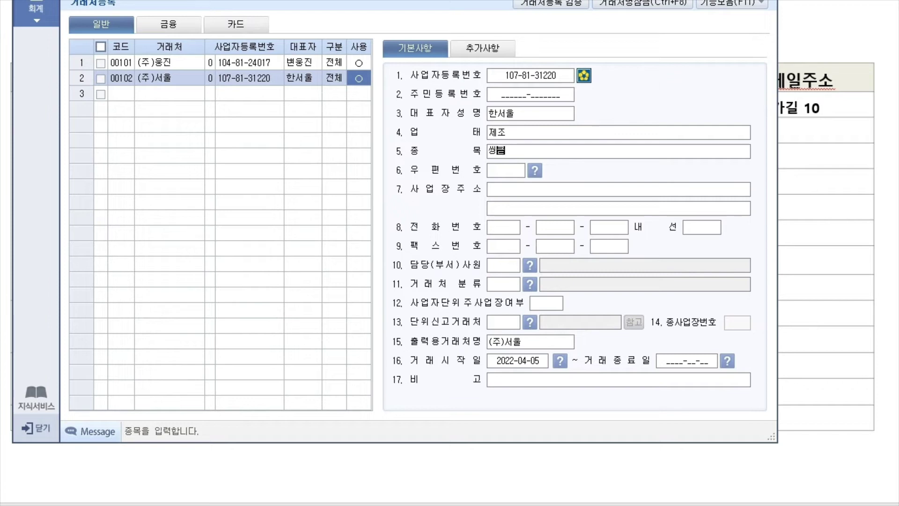
text(ㅐ)
key(Return)
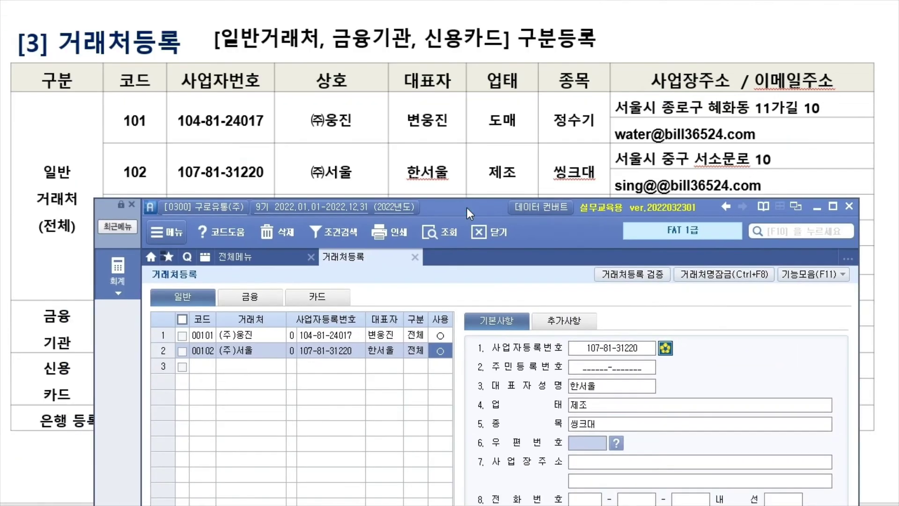
Enter the business address 서울시 중구 서소문로 10 for (주)서울
click(605, 469)
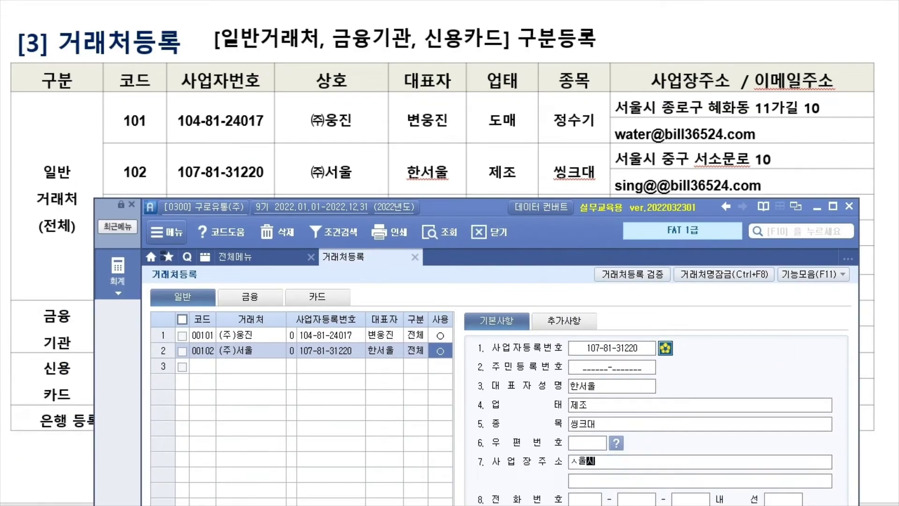
key(Return)
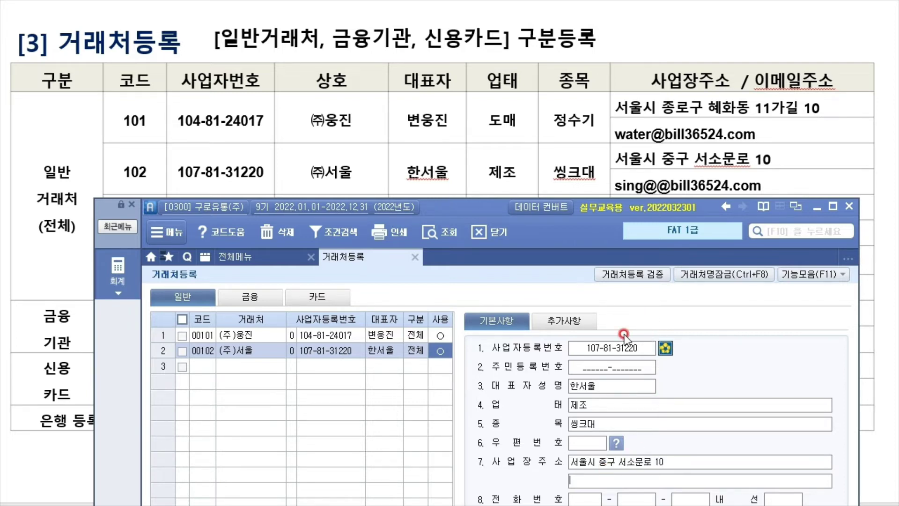
Add a contact e-mail ID on the bill36524.com domain under 추가사항
click(578, 327)
click(599, 410)
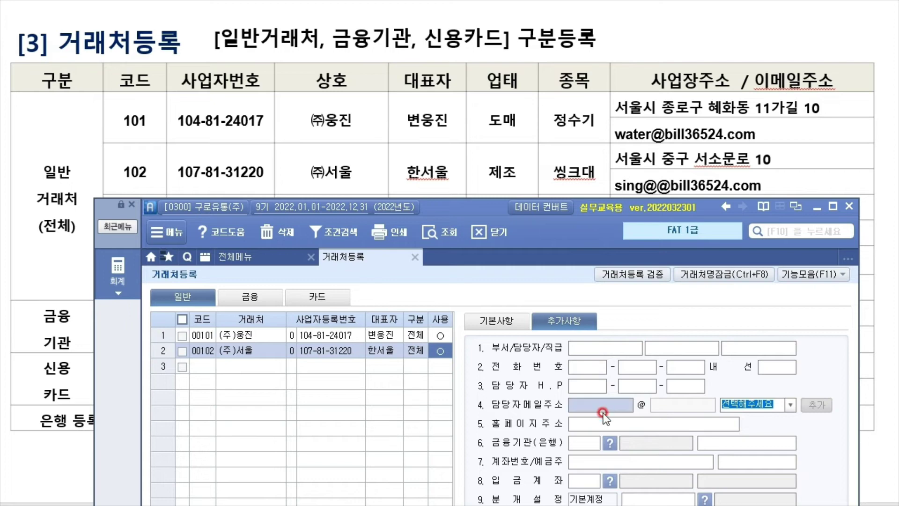
text(sing)
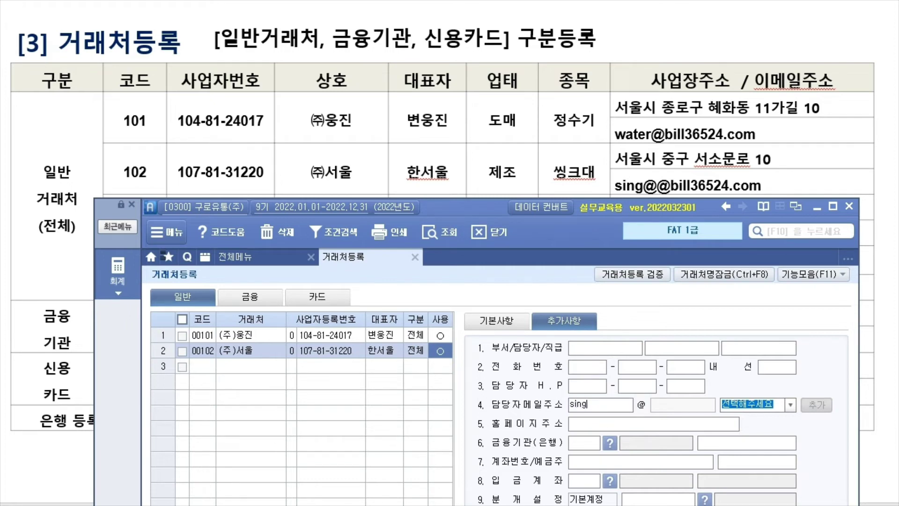
click(790, 404)
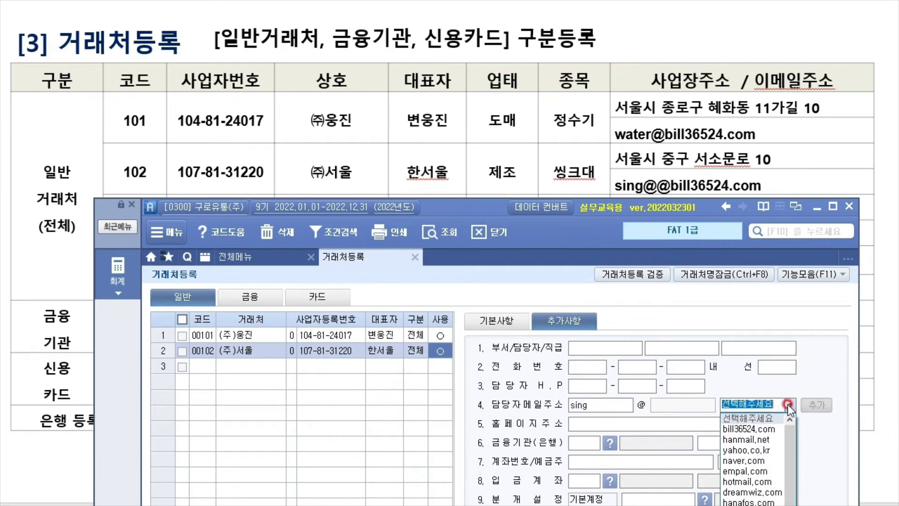
click(766, 429)
drag(451, 209, 446, 262)
click(161, 363)
click(239, 351)
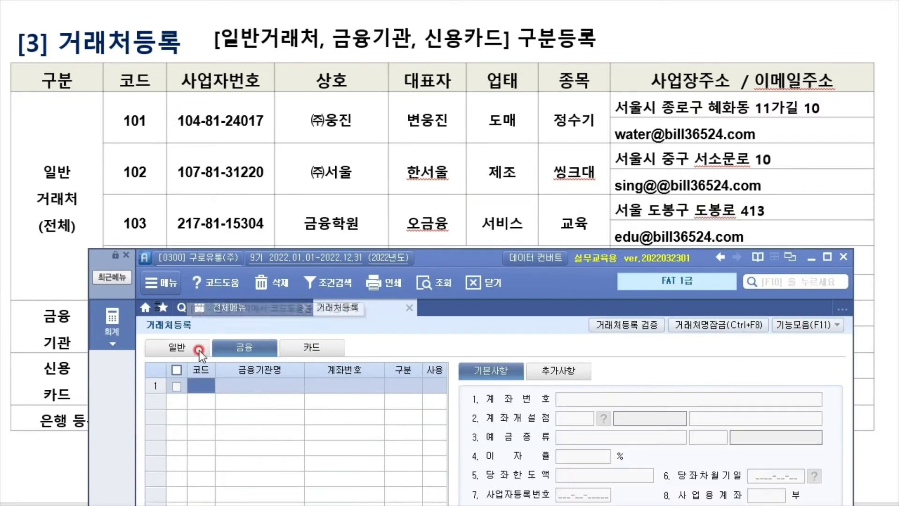
click(198, 350)
text(00103)
key(Return)
text(금융)
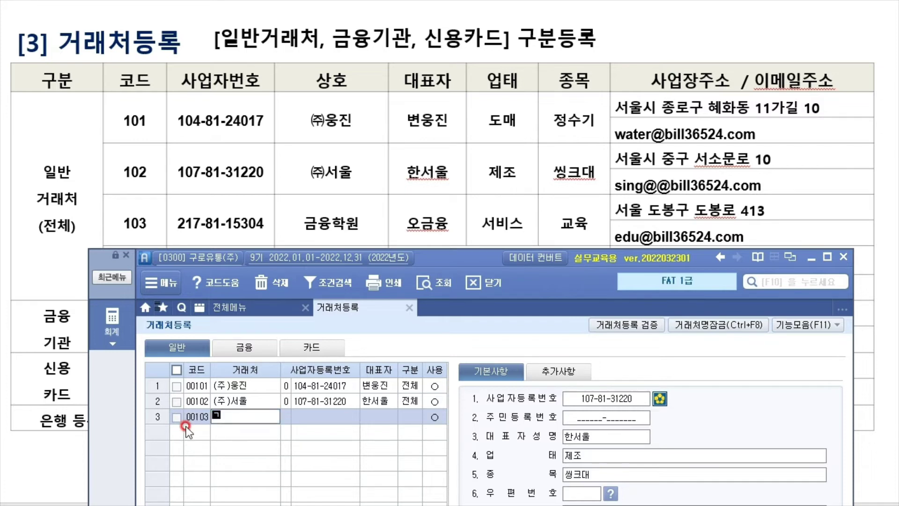
text(금유)
text(학원)
key(Return)
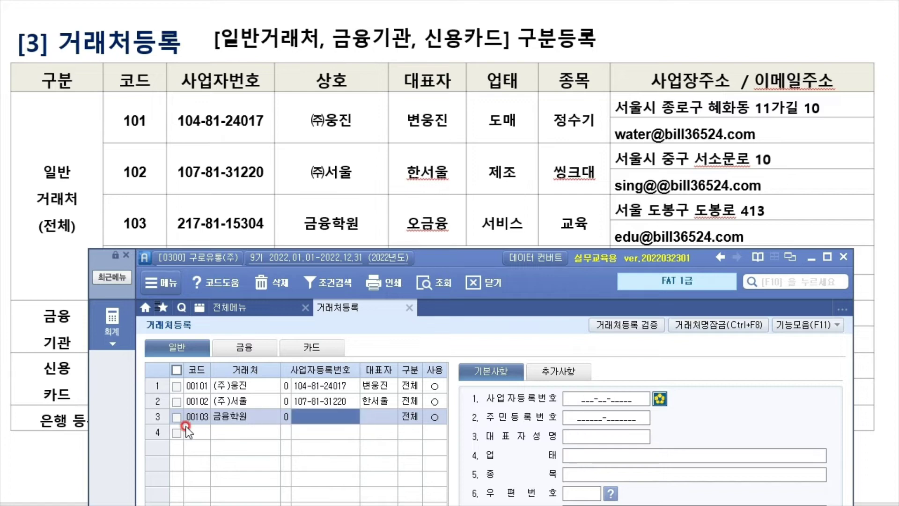
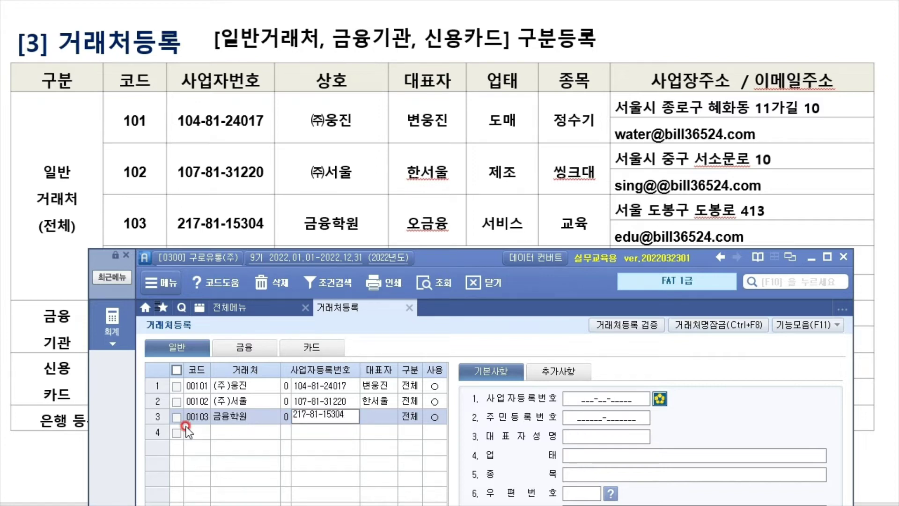
key(Return)
text(오금융)
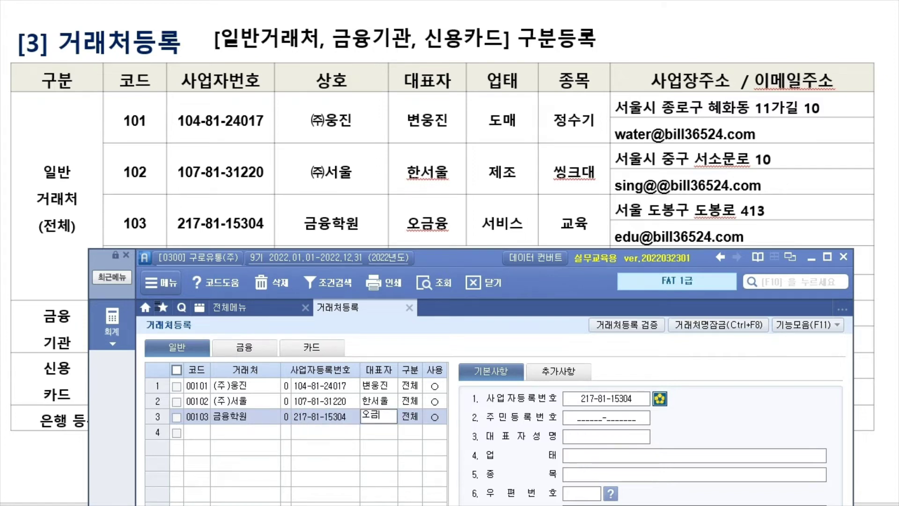
key(Return)
Set customer 00103's 업태 to 서비스 and 종목 to 교육
click(588, 454)
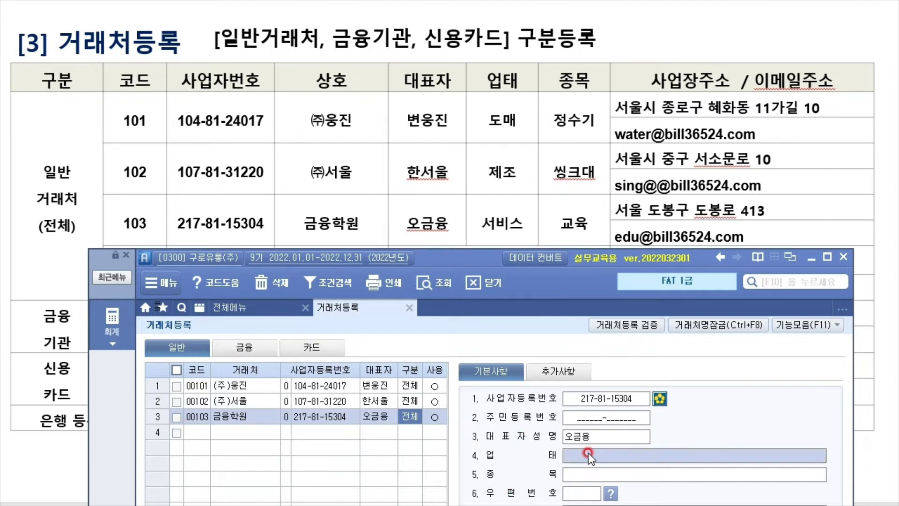
text(서비스)
key(Return)
text(ㄱ미)
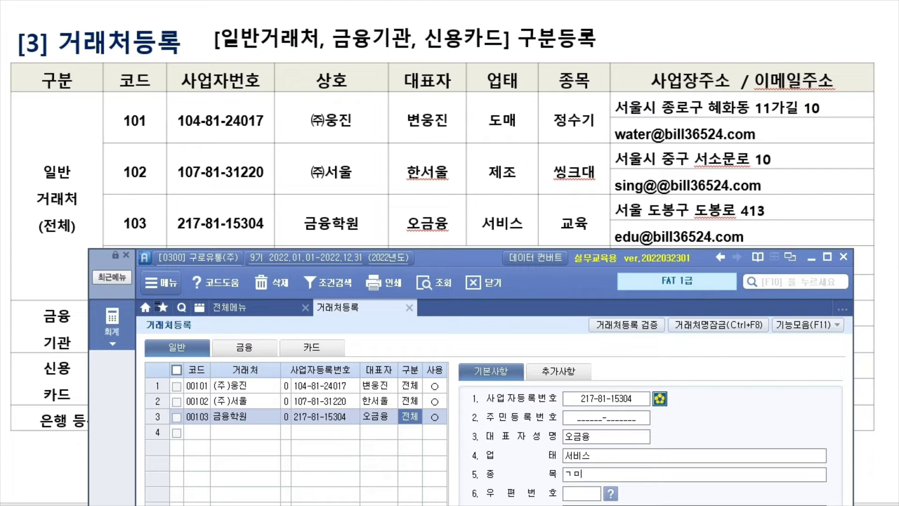
text(육)
key(Return)
click(509, 265)
drag(462, 265, 197, 16)
click(370, 262)
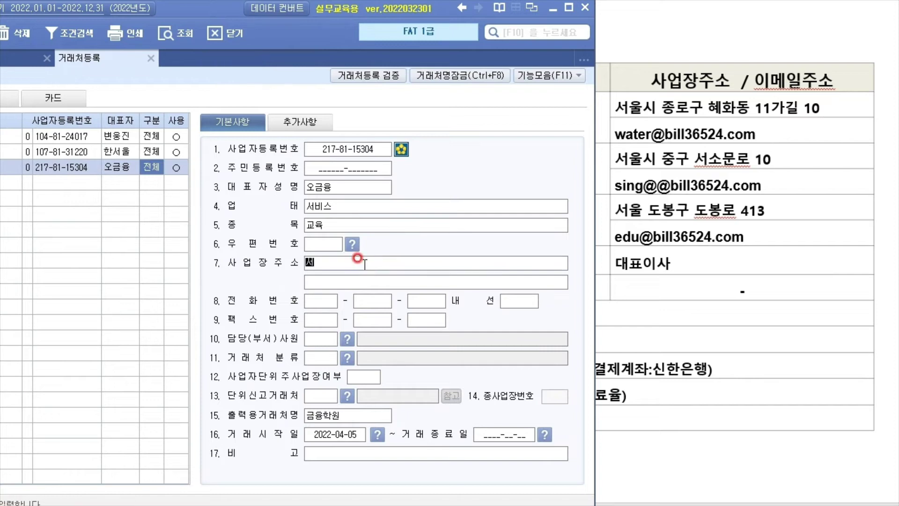
key(Return)
Add a contact e-mail ID on the bill36524.com domain in 추가사항
click(295, 121)
click(352, 206)
text(ed)
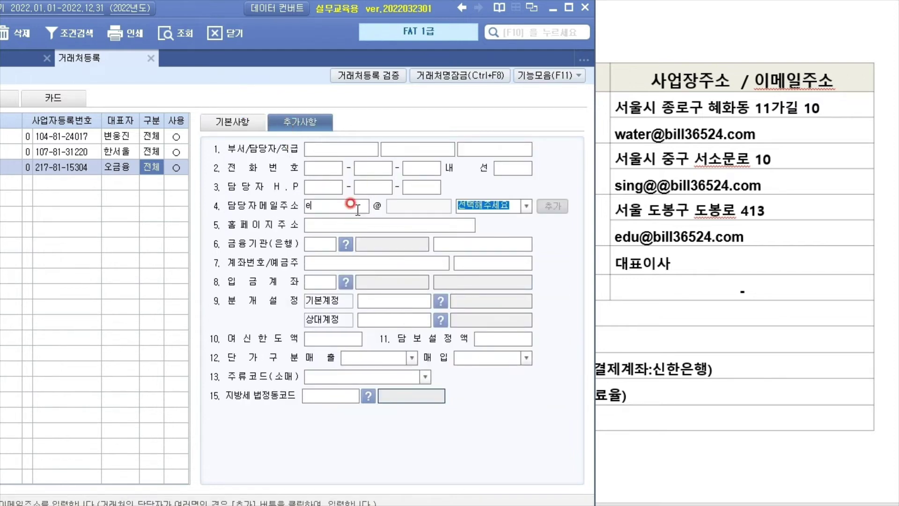
text(u)
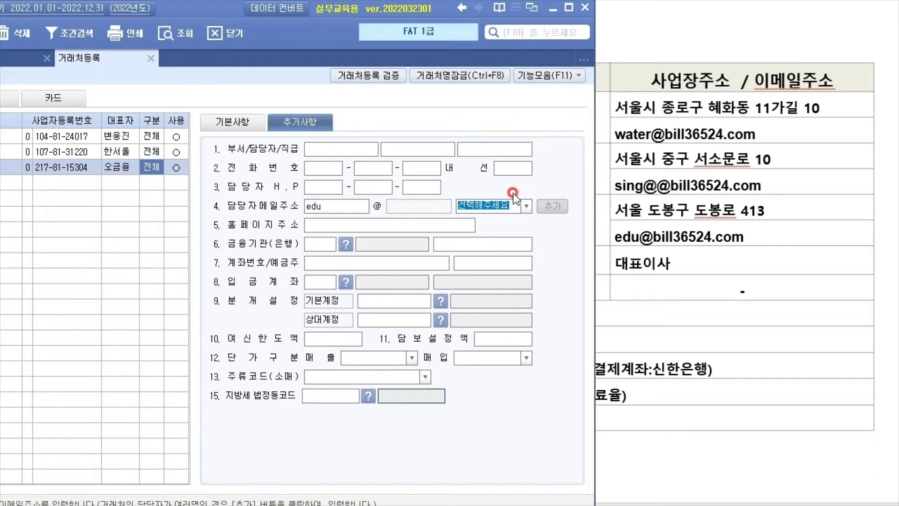
click(526, 206)
click(500, 230)
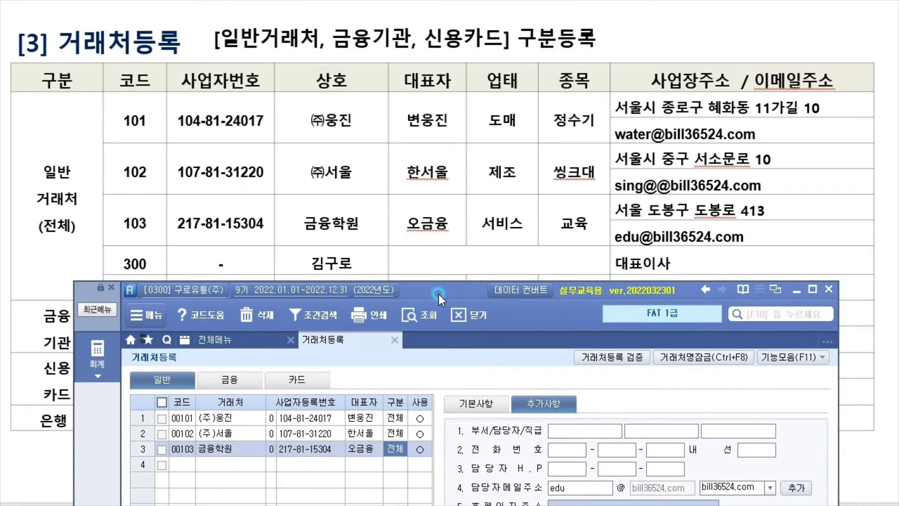
click(184, 465)
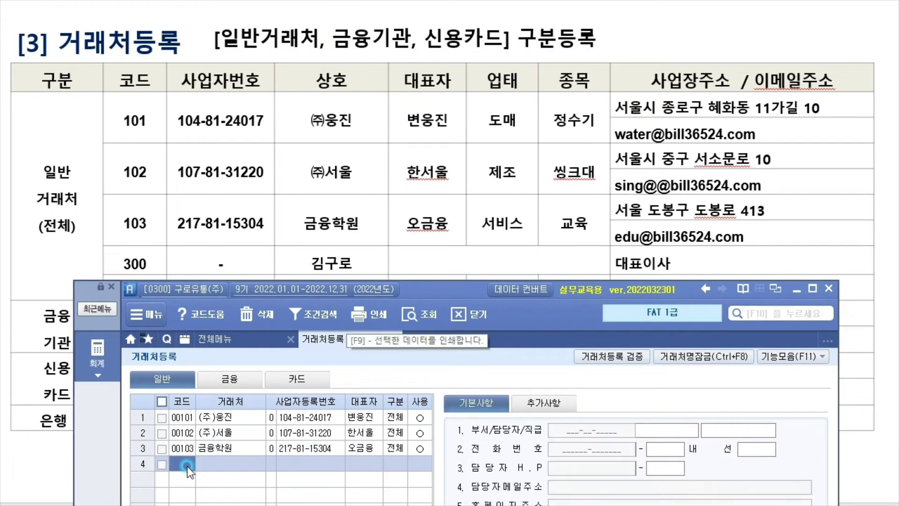
Create customer 00300 in row 4 with the individual's name
text(300)
key(Return)
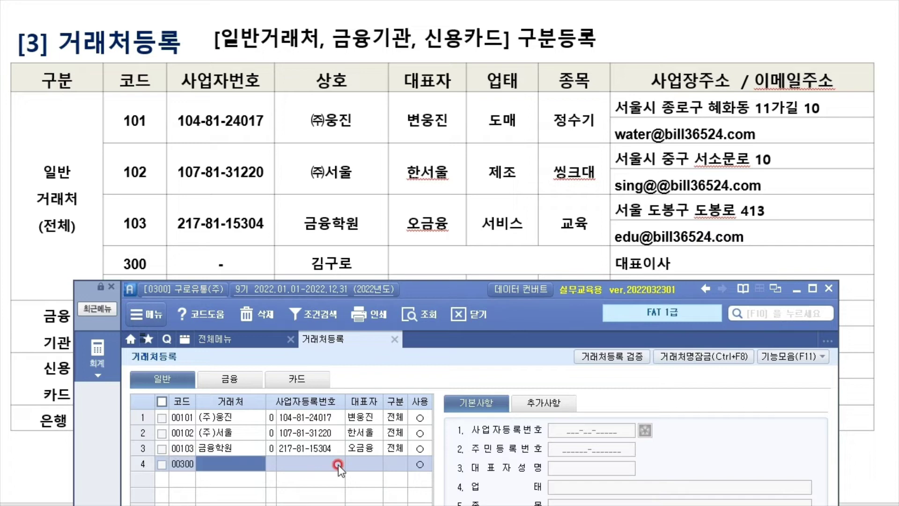
text(김구로)
key(Return)
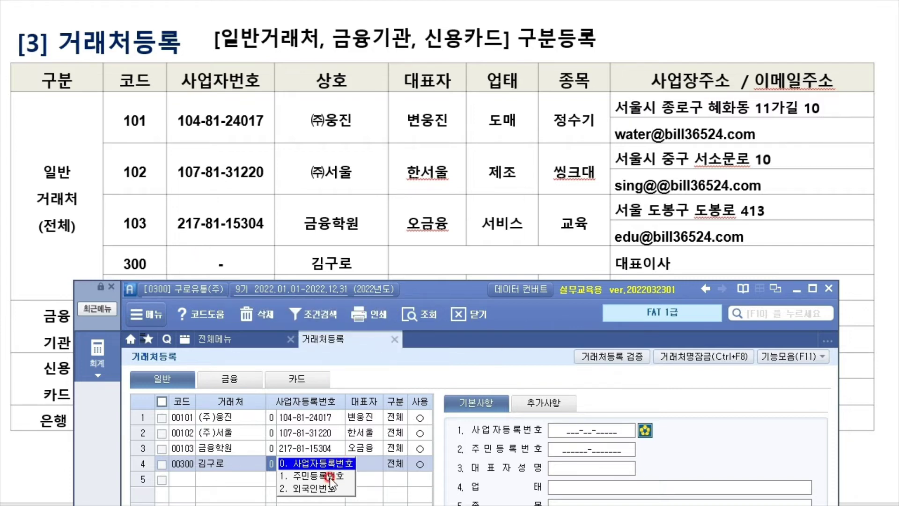
Choose 1.주민등록번호 as the ID type and fill in the representative's name
click(330, 476)
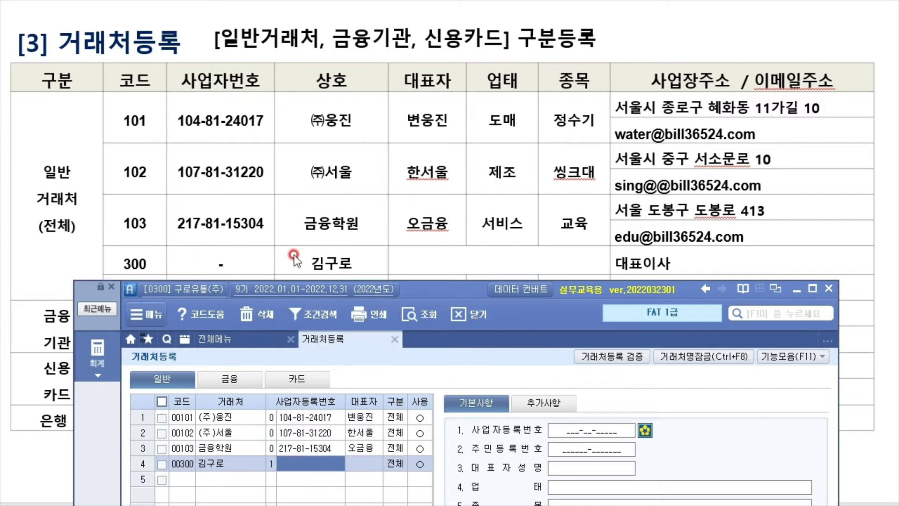
click(322, 462)
click(352, 466)
text(김ㄱㅜ로)
key(Return)
click(614, 346)
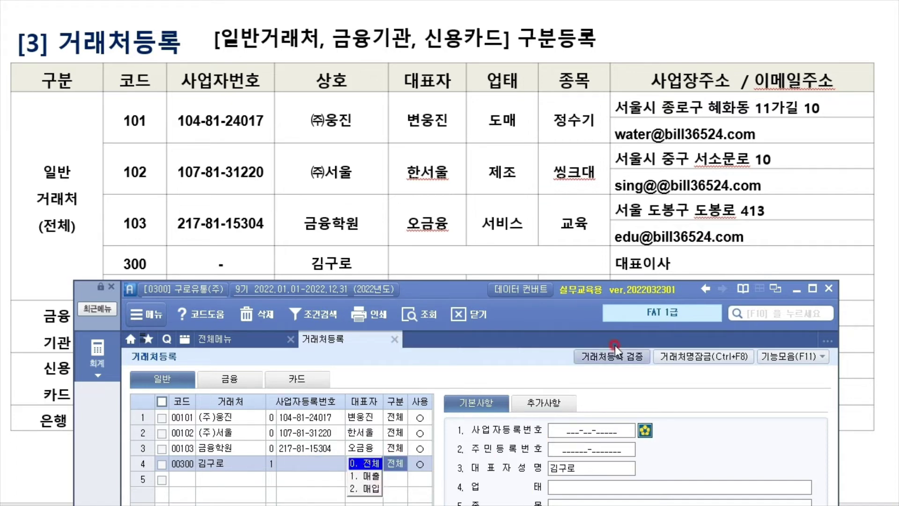
click(478, 268)
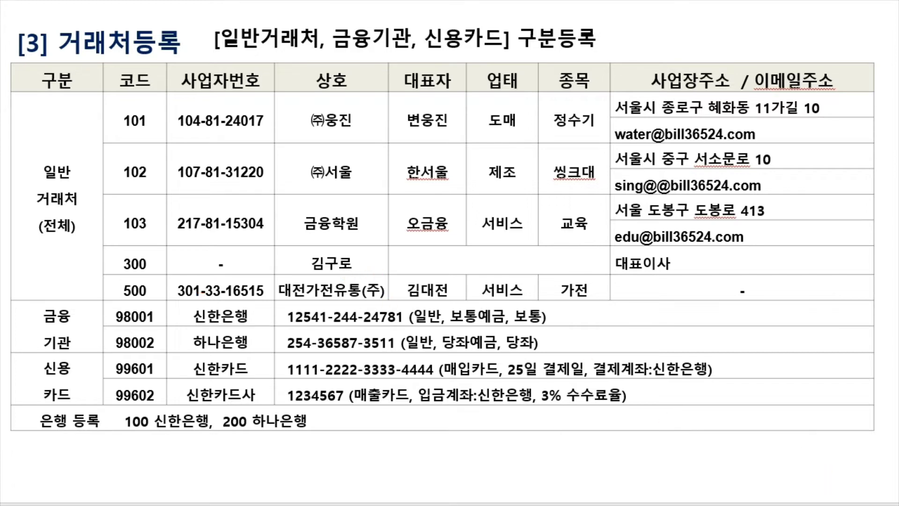
key(alt+Tab)
drag(462, 288, 446, 305)
click(171, 490)
text(500)
key(Return)
text(대)
text(전가전유통)
text((지)
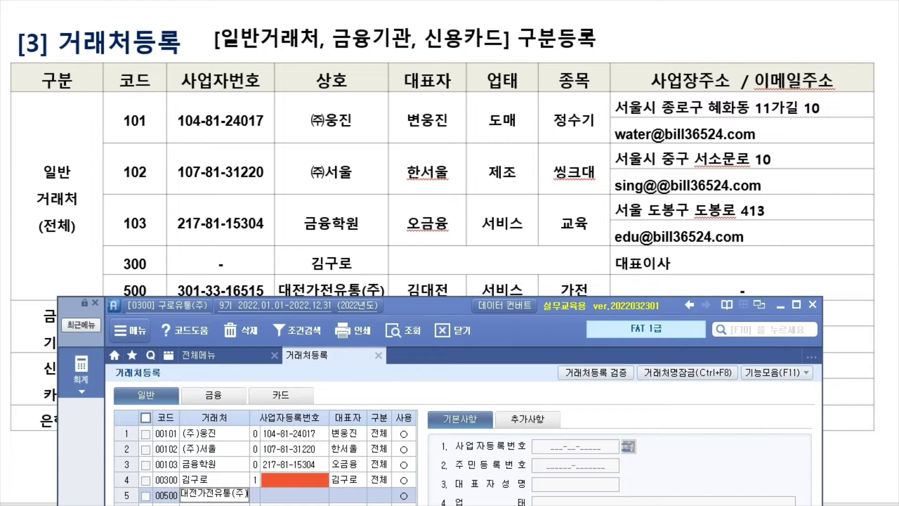
text())
key(Return)
key(Return)
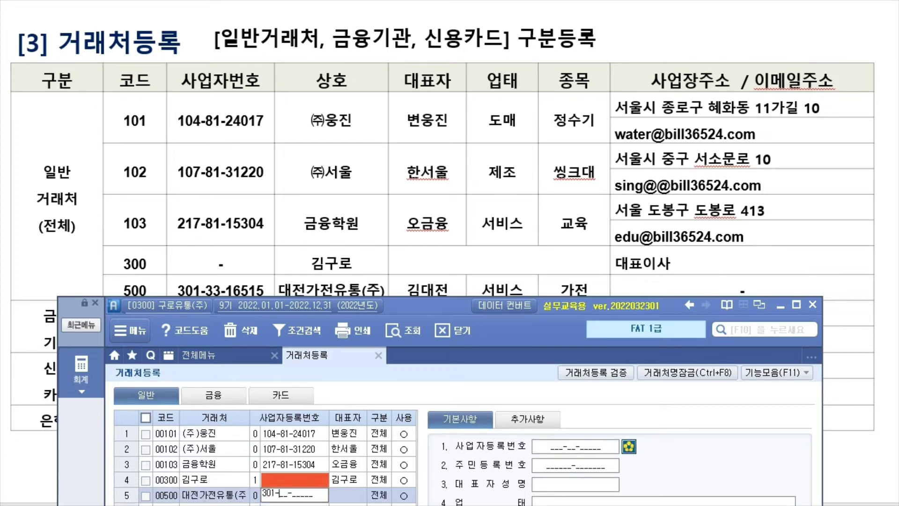
key(Return)
text(ㄱㅁ대)
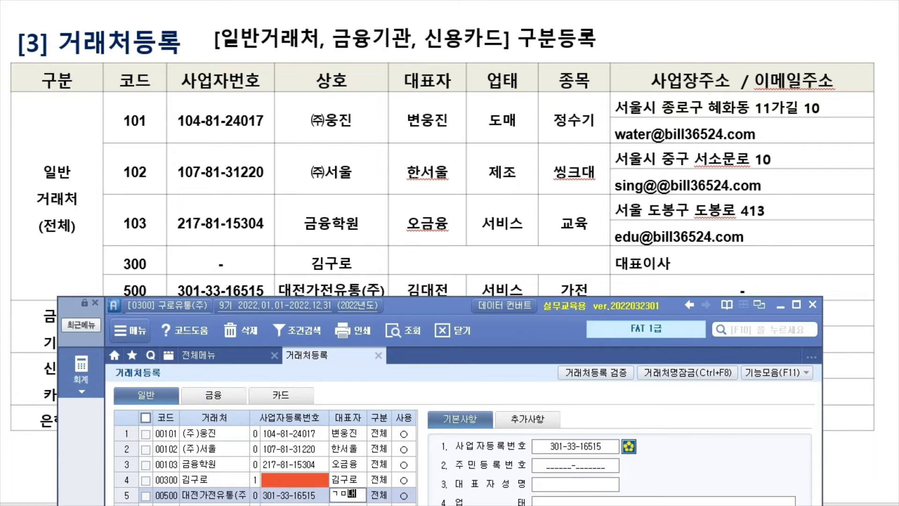
text(ㅁ대전)
key(Return)
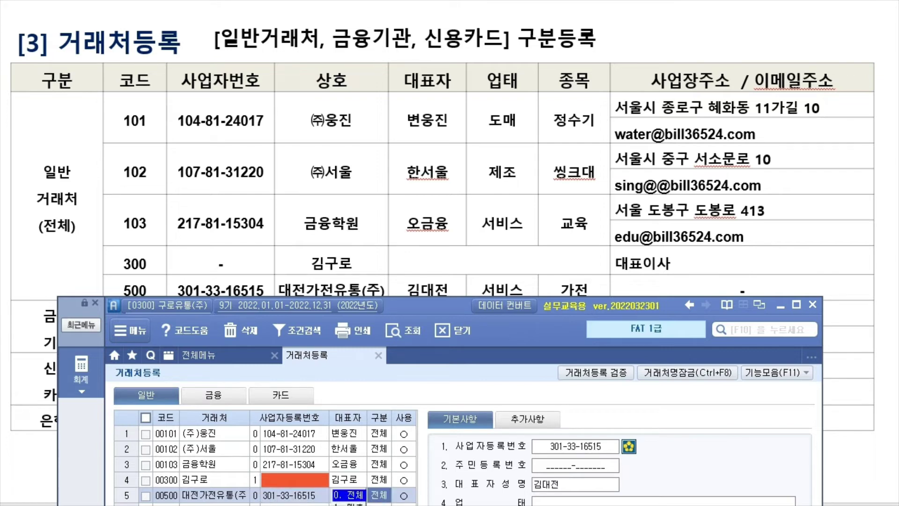
key(Return)
Set customer 00500's 업태 to 서비스 and 종목 to 가전
drag(444, 307, 84, 36)
click(231, 235)
text(ㅅ비ㅅ)
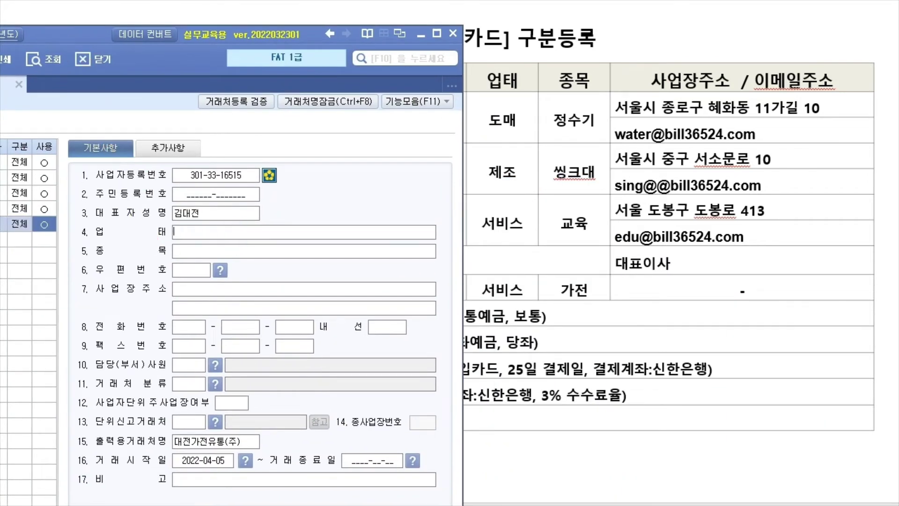
text(비스)
key(Return)
text(가전)
key(Return)
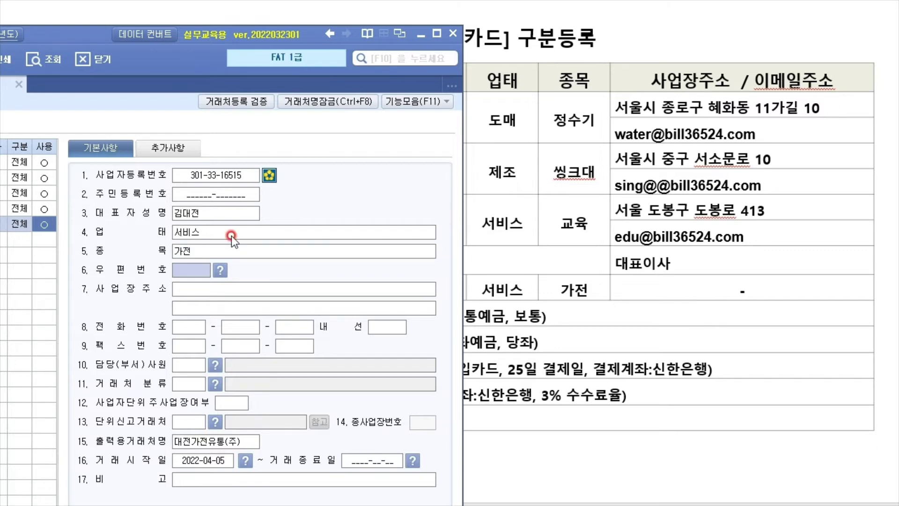
mouse_move(83, 40)
mouse_down()
mouse_move(399, 172)
mouse_move(400, 362)
mouse_move(573, 431)
mouse_move(491, 391)
mouse_move(513, 71)
mouse_move(370, 0)
mouse_move(656, 7)
mouse_move(646, 8)
mouse_up()
click(281, 450)
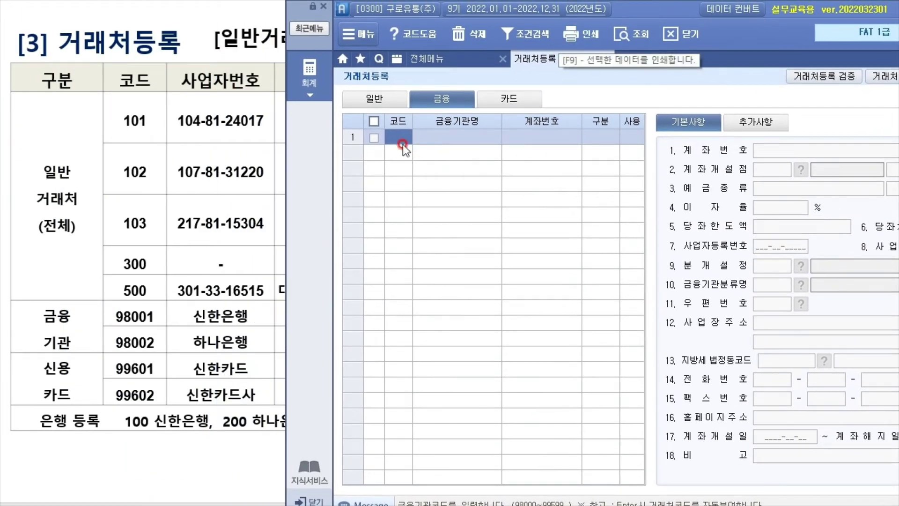
Enter financial institution 98001 신한은행 with its account number
click(371, 124)
text(98001)
key(Return)
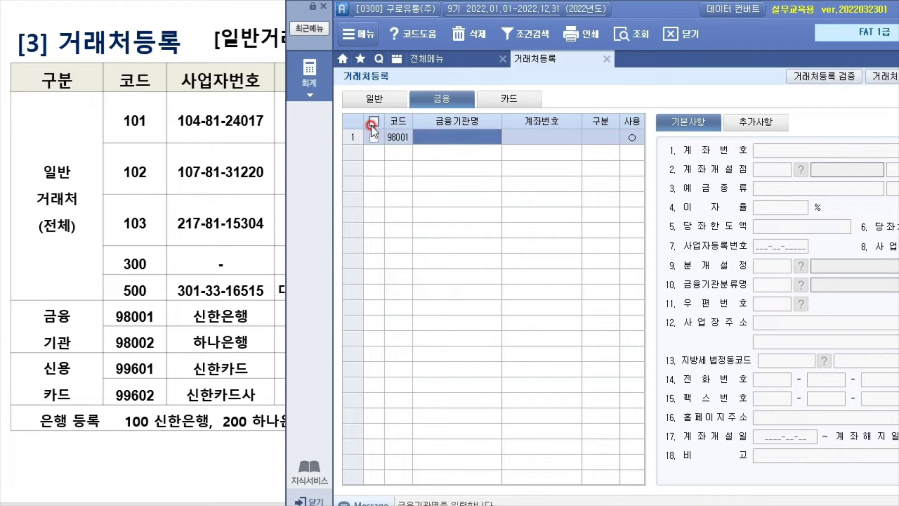
text(신한은행)
key(Return)
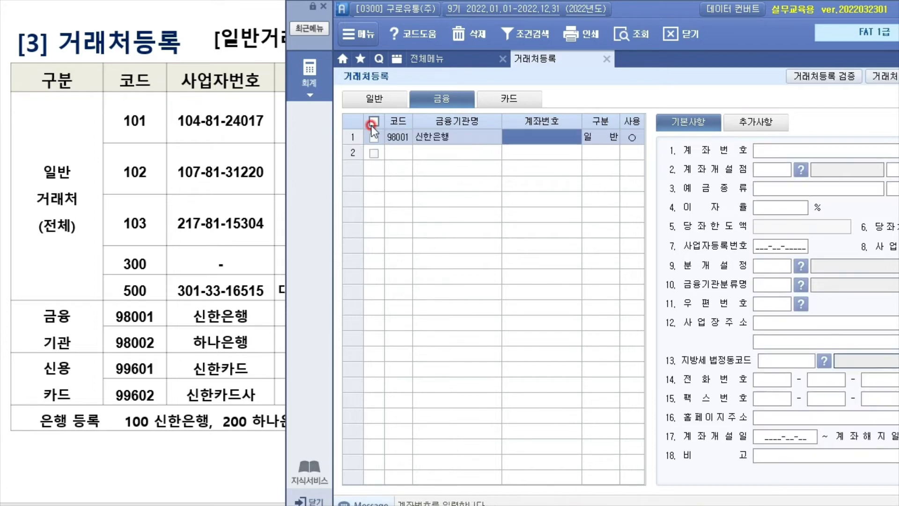
drag(638, 13, 835, 33)
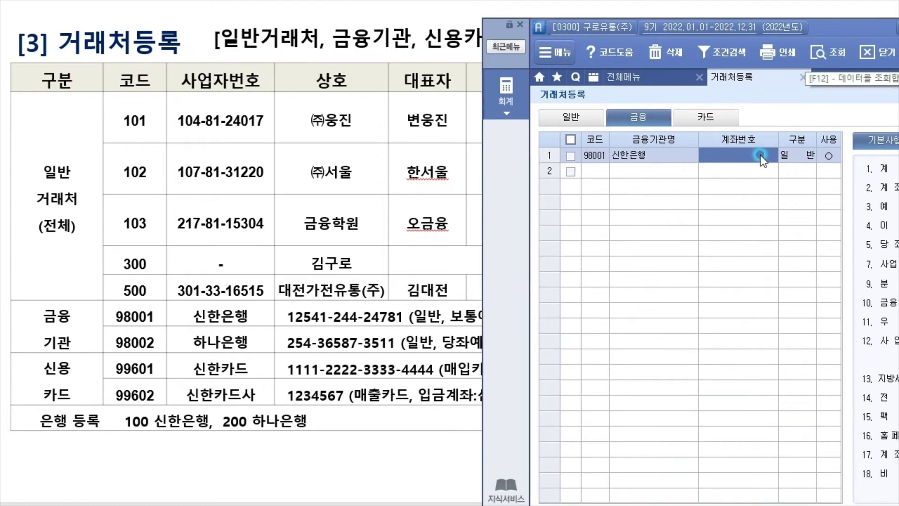
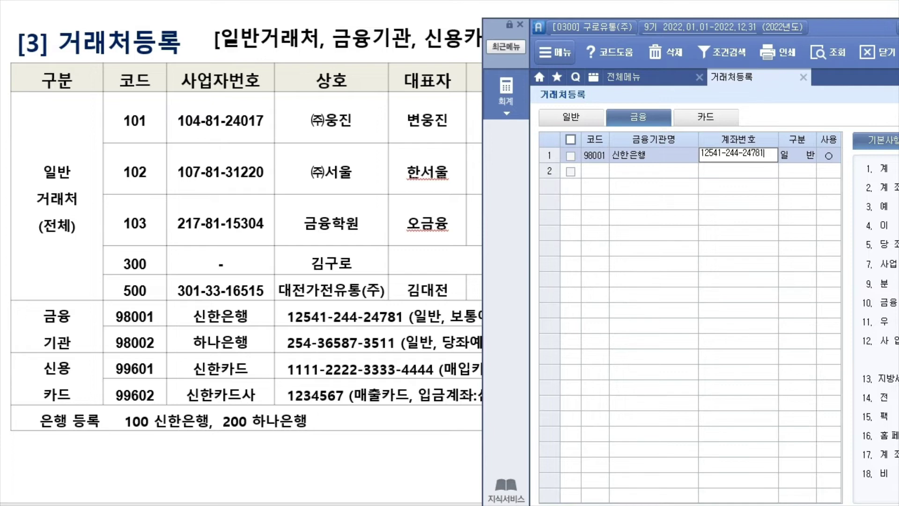
key(Return)
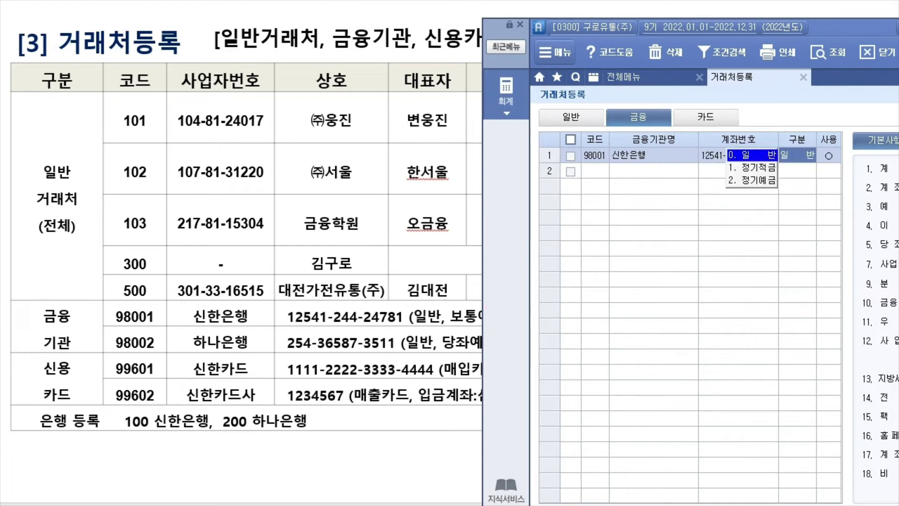
Set bank 98001's deposit type to 보통예금
drag(863, 29, 504, 288)
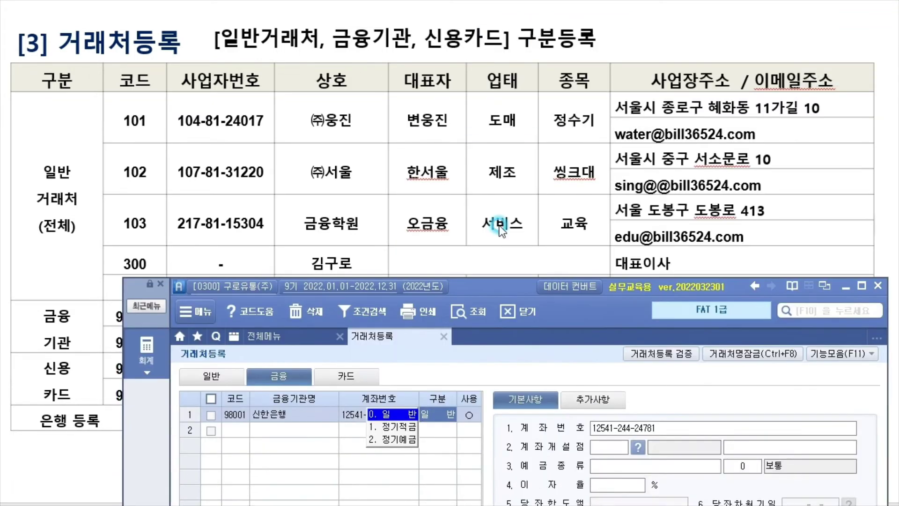
drag(500, 229, 428, 26)
click(581, 205)
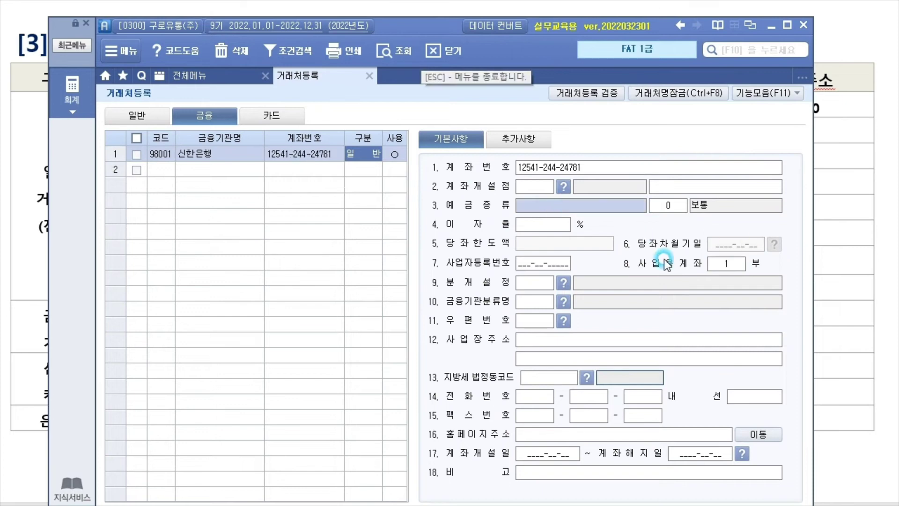
text(보통예금)
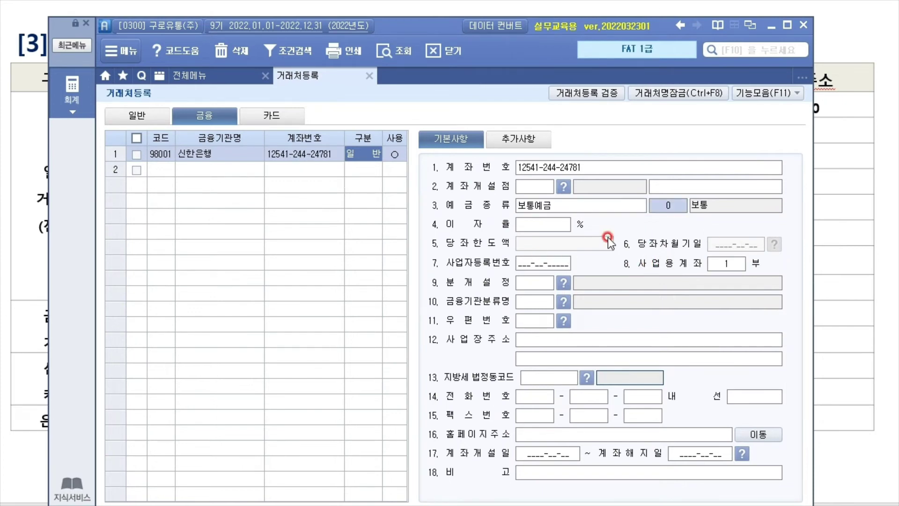
click(524, 182)
click(528, 229)
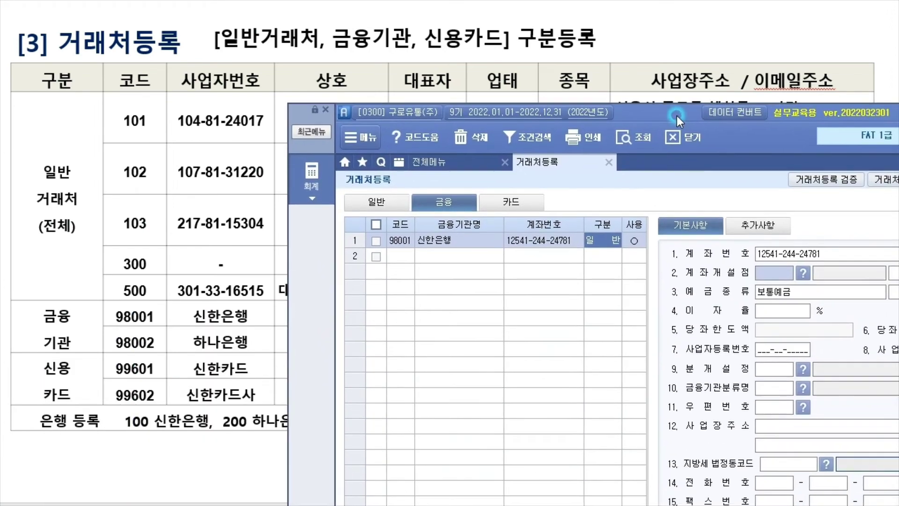
Enter financial institution 98002 하나은행 with its account number in row 2
click(391, 254)
text(98002)
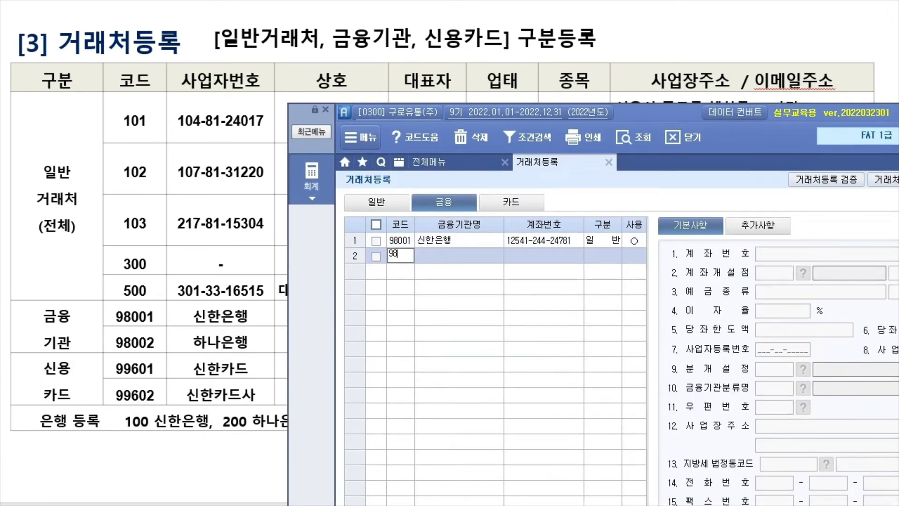
key(Return)
text(하나ㅇ)
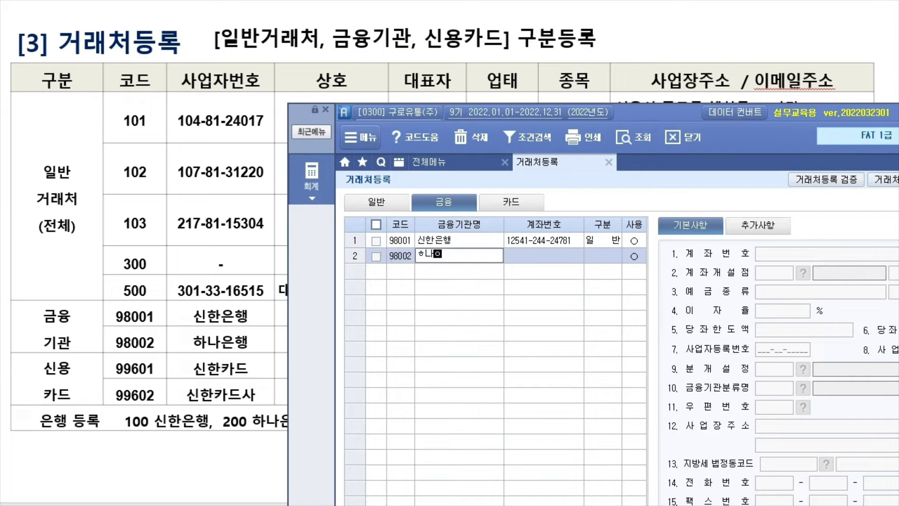
text(하나은행)
key(Return)
drag(732, 102, 886, 55)
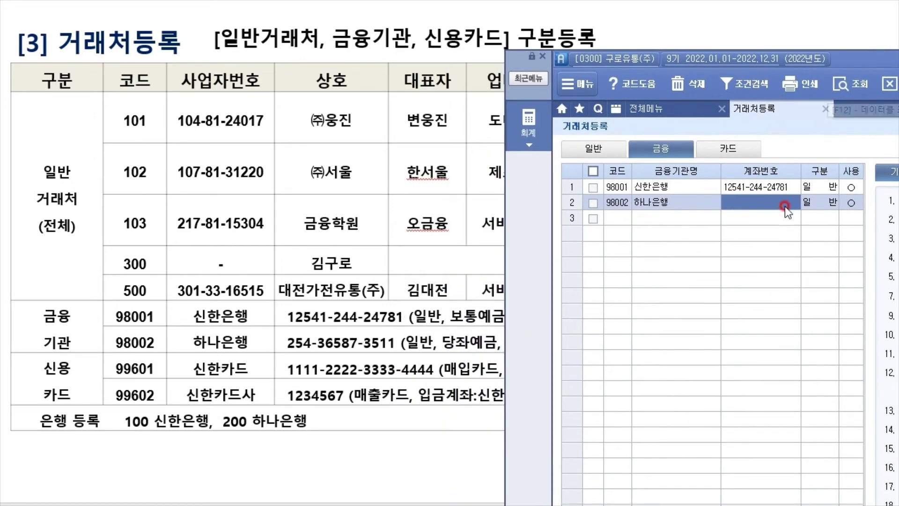
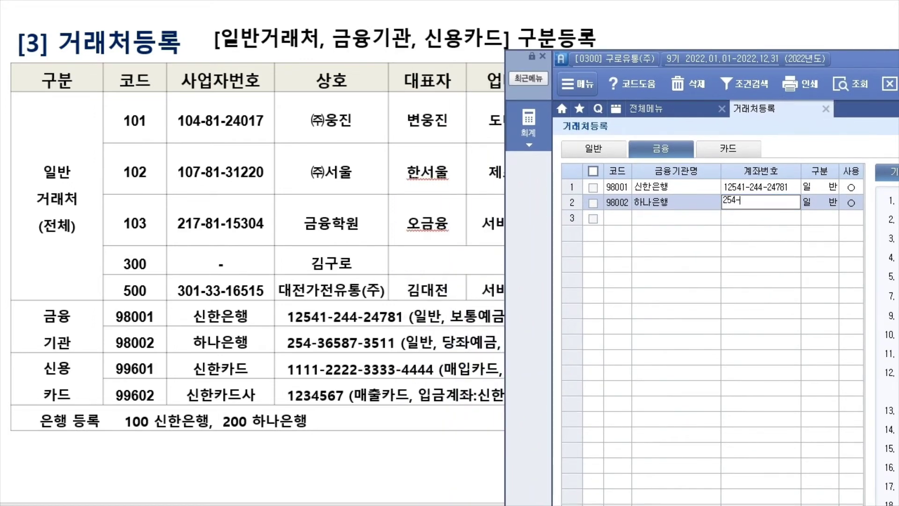
key(Return)
Keep 구분 일반 and set the deposit type to 당좌예금 with code 1
drag(716, 91, 867, 150)
drag(796, 117, 609, 68)
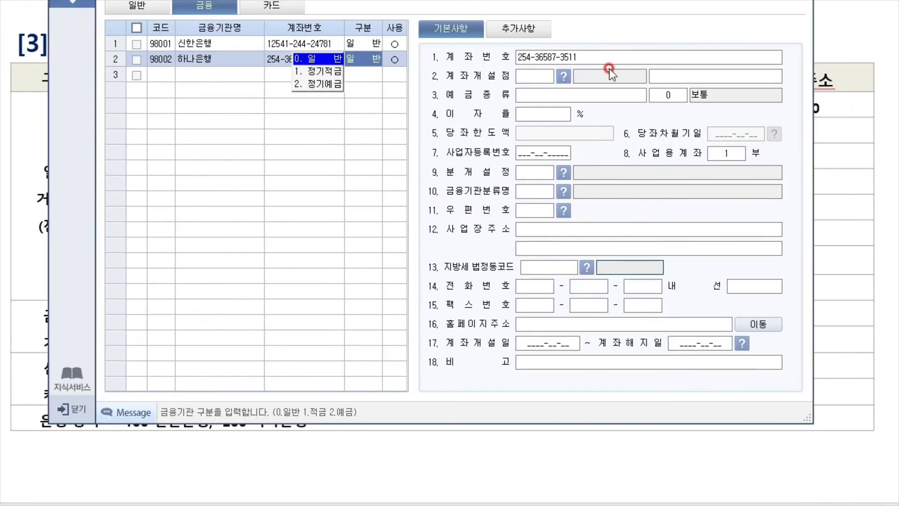
click(556, 96)
text(당좌예)
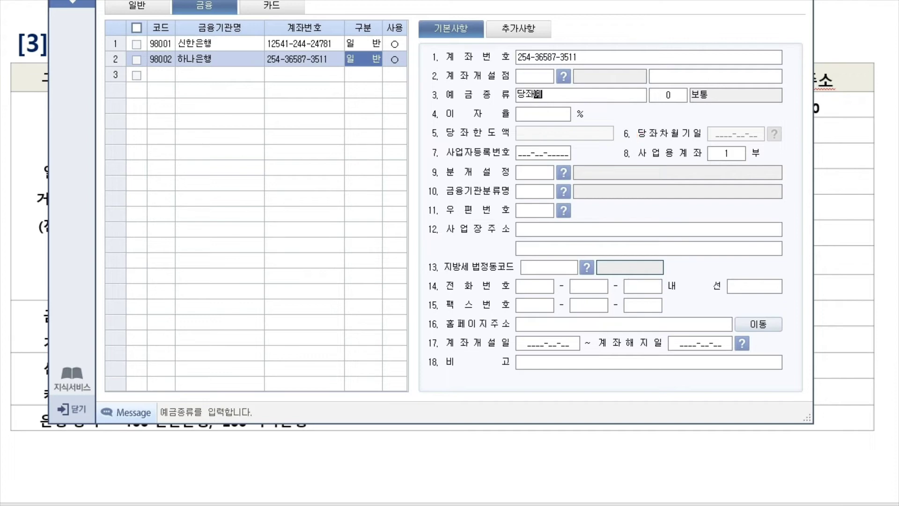
text(금)
key(Return)
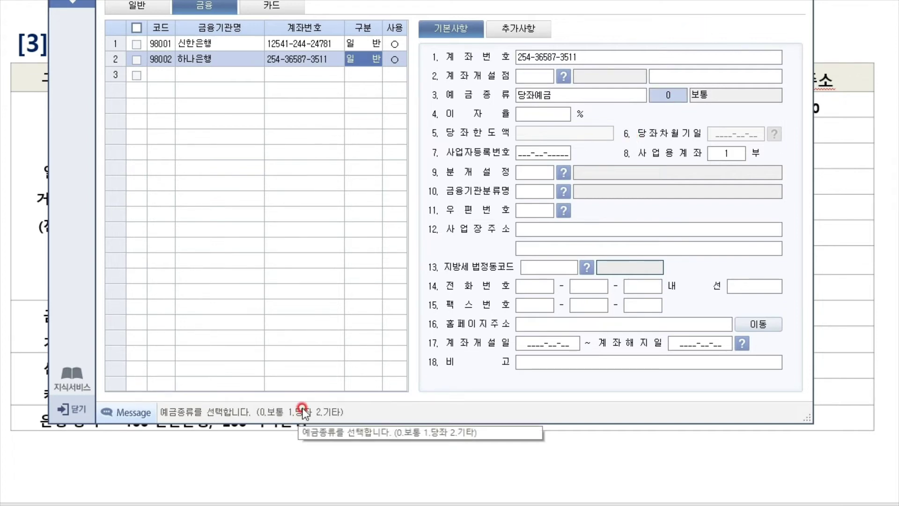
text(1)
key(Return)
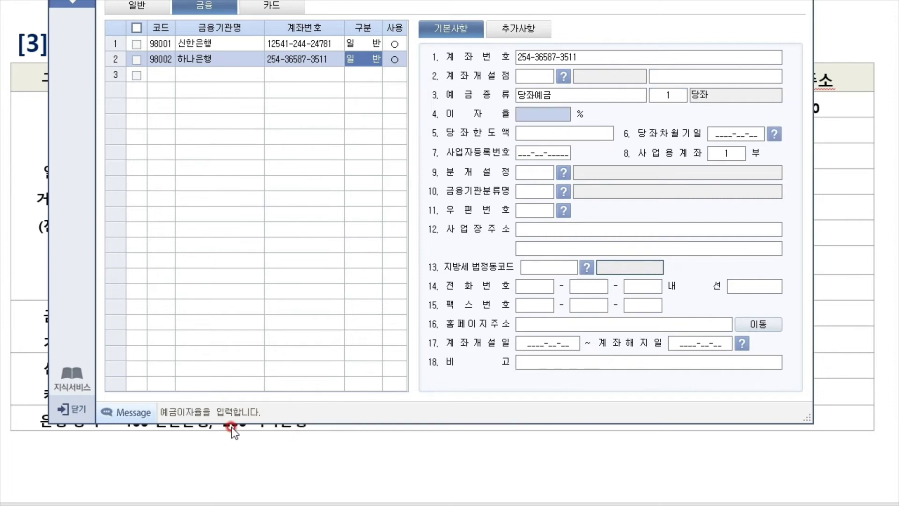
click(581, 133)
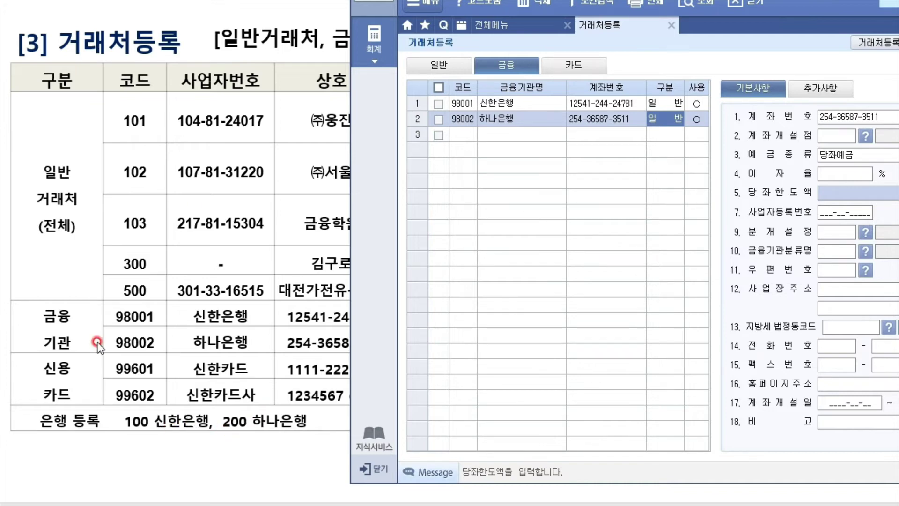
drag(699, 0, 623, 56)
mouse_move(531, 32)
mouse_down()
mouse_move(499, 71)
mouse_move(470, 58)
mouse_up()
In 은행등록, add bank 100 신한은행 and bank 200 하나은행 and save
click(468, 133)
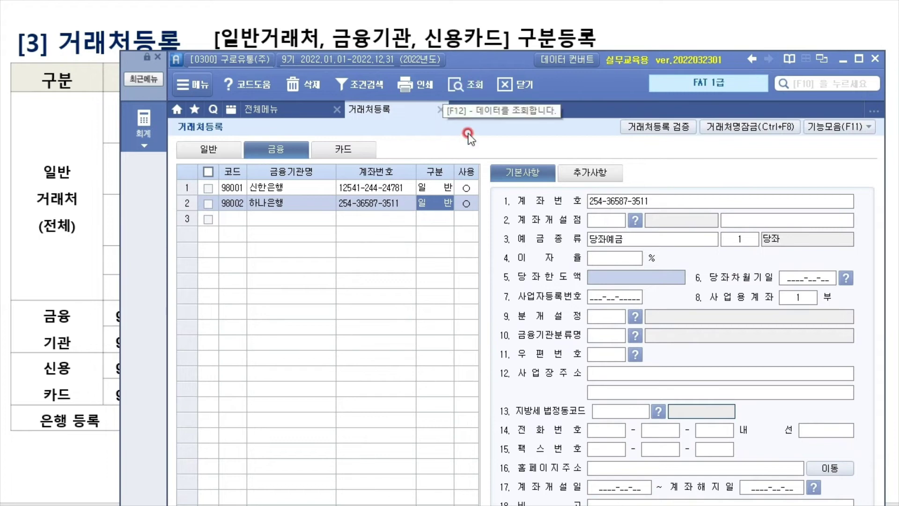
click(869, 127)
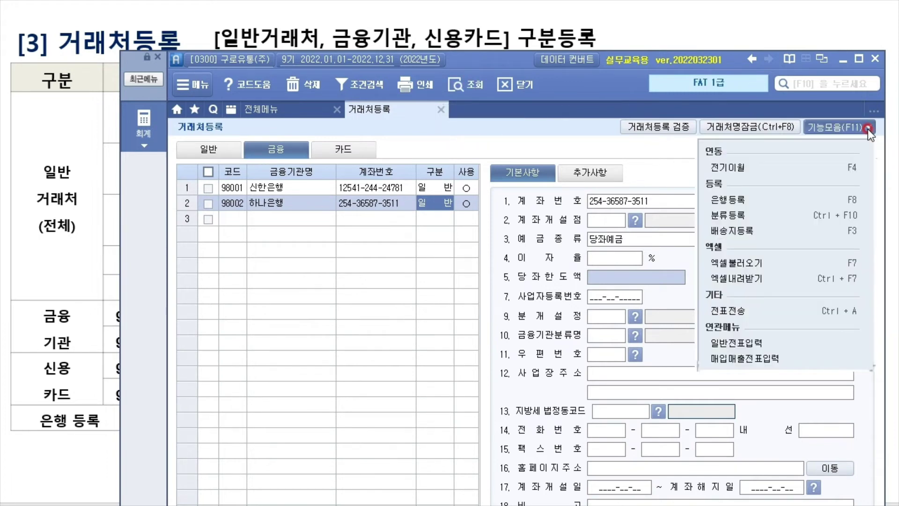
click(855, 205)
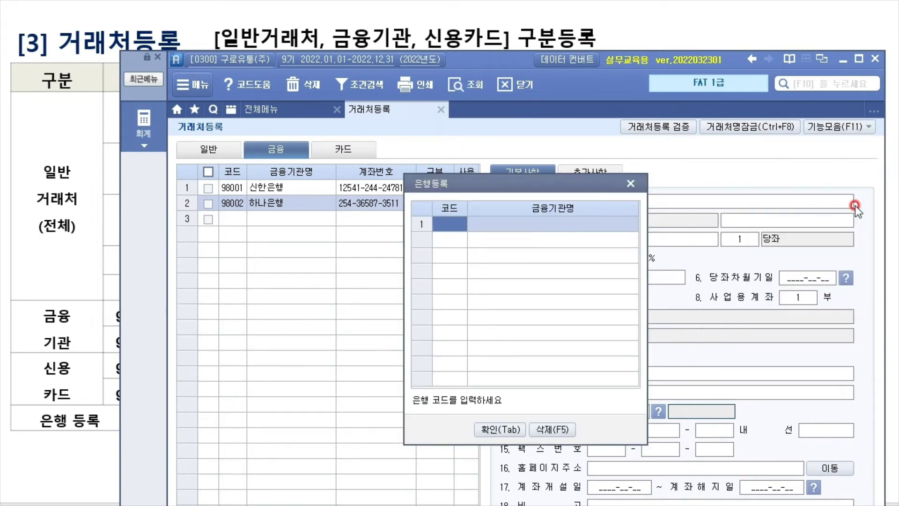
text(100)
key(Return)
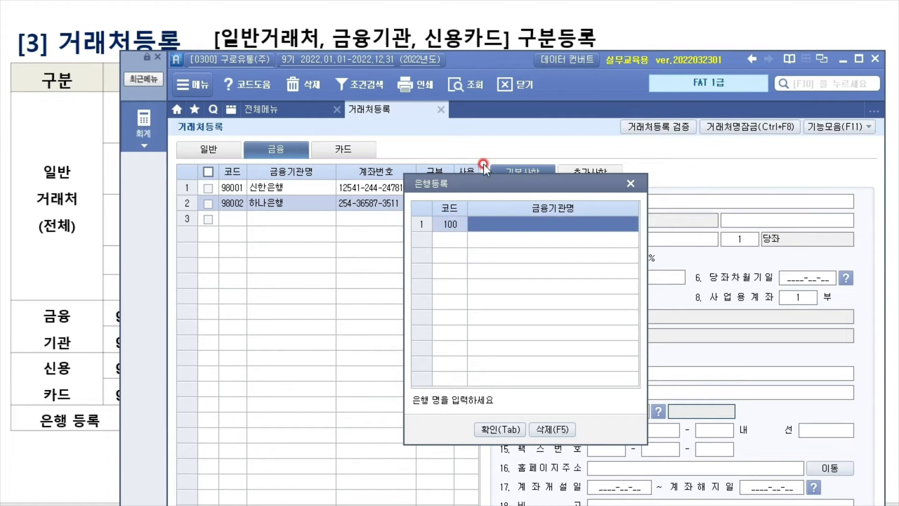
text(시)
text(한은행)
key(Return)
text(2)
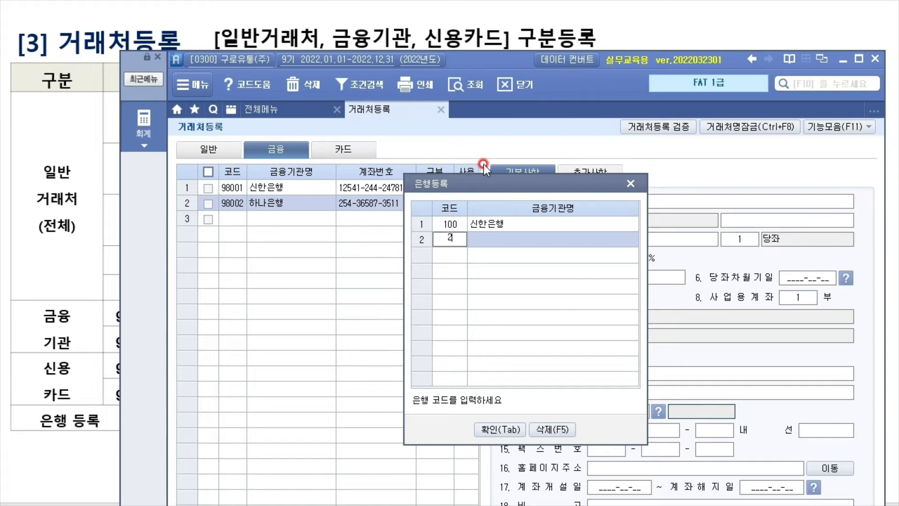
text(00)
key(Return)
text(하나은)
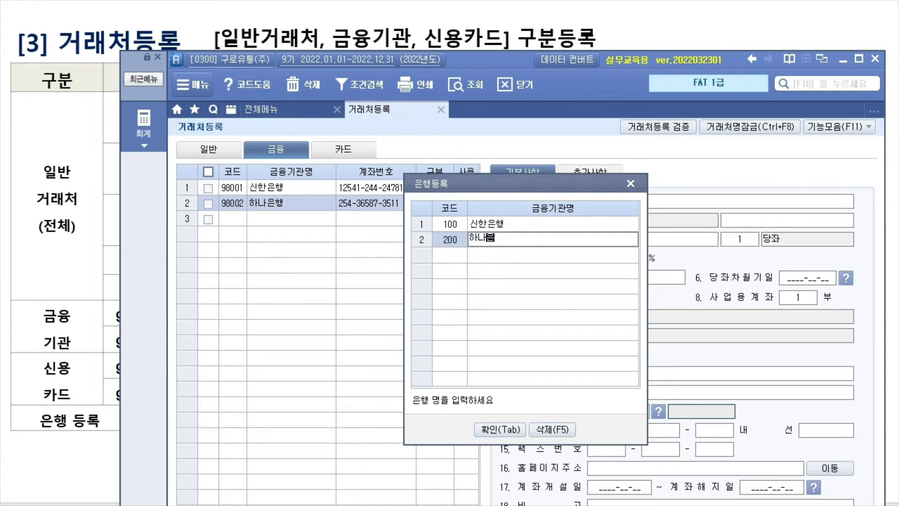
text(행)
key(Return)
click(500, 429)
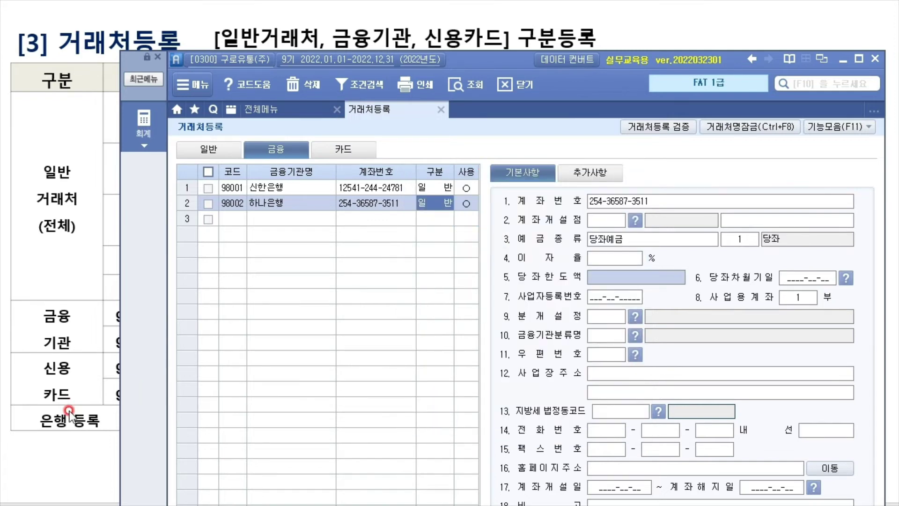
Reopen 은행등록 to verify both banks were saved
click(69, 412)
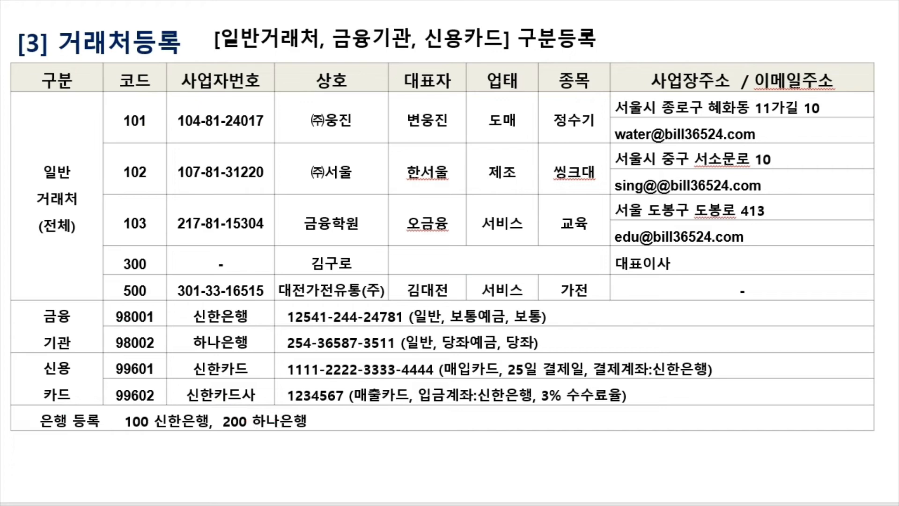
key(alt+Tab)
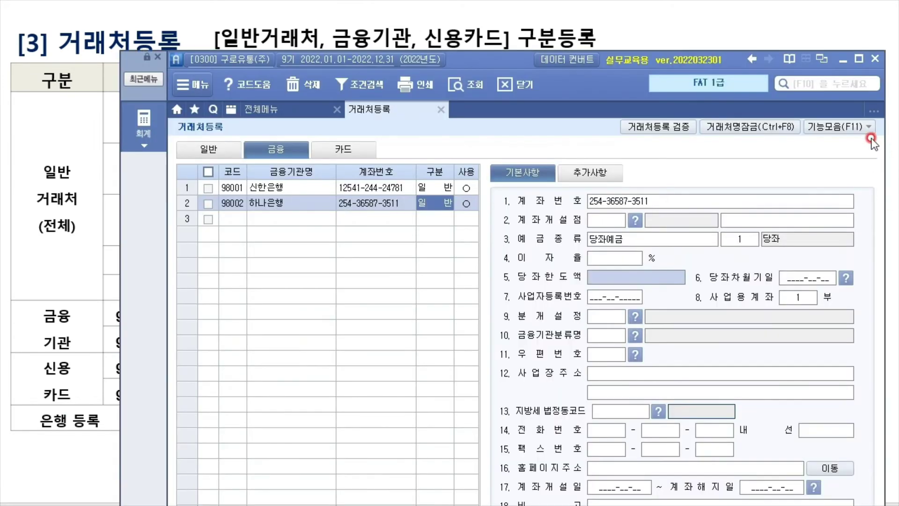
click(861, 125)
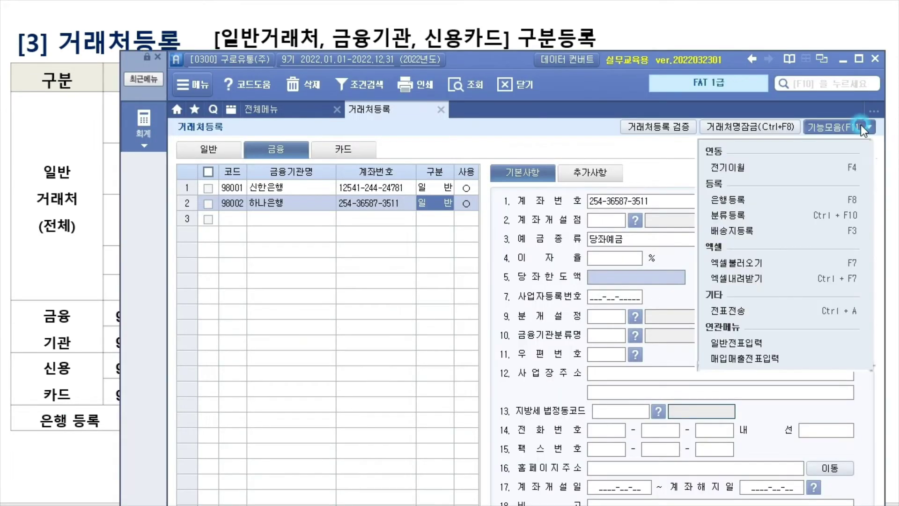
click(777, 198)
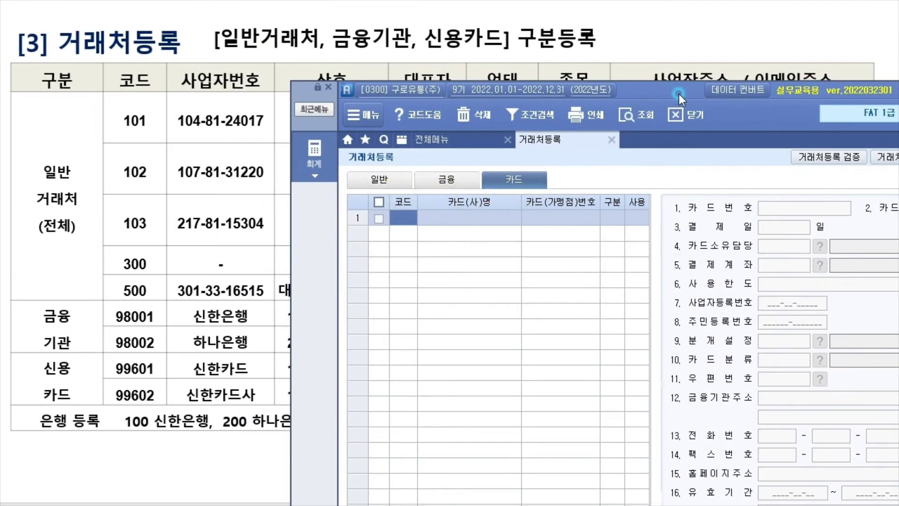
Enter card 99601 named 신한카드 and its card number in the card list
click(432, 239)
text(99601)
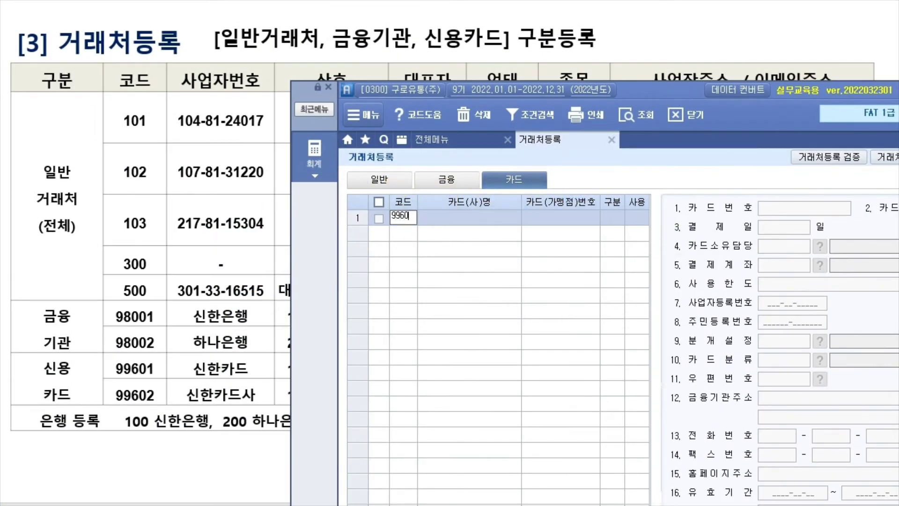
key(Return)
text(신하)
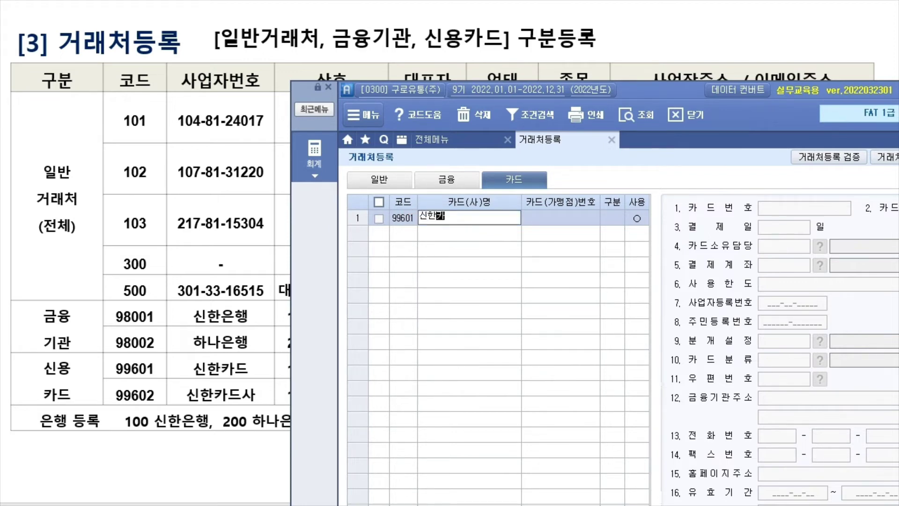
text(드)
click(410, 217)
mouse_move(673, 88)
mouse_down()
mouse_move(897, 46)
mouse_move(898, 31)
mouse_up()
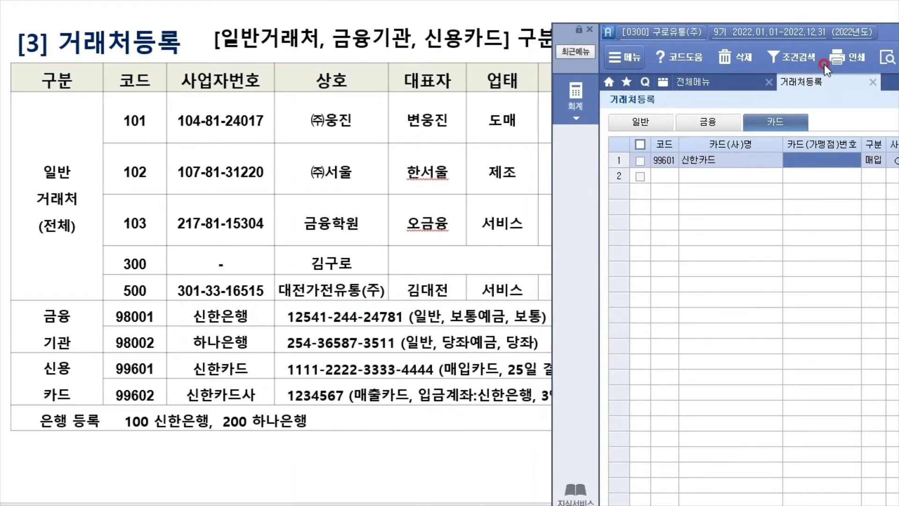
click(394, 359)
text(1111-)
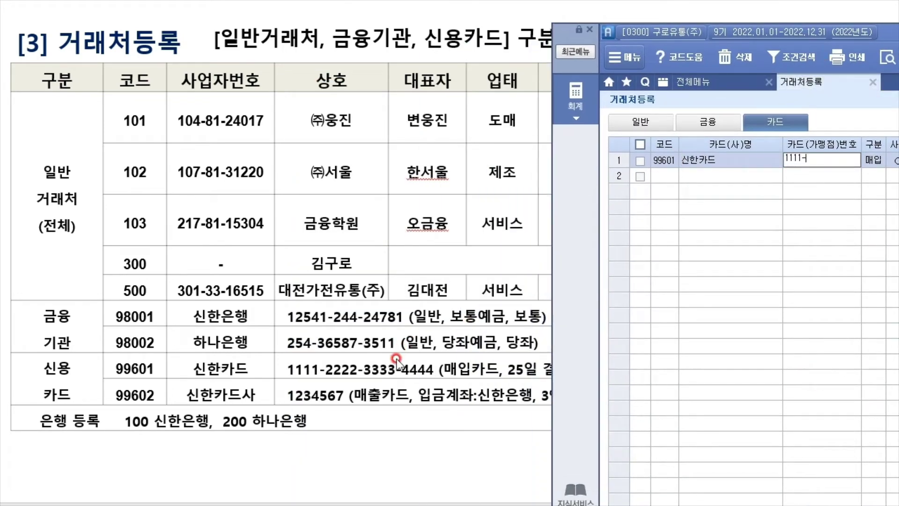
key(BackSpace)
key(BackSpace)
text(-2222-3333-4444)
key(Return)
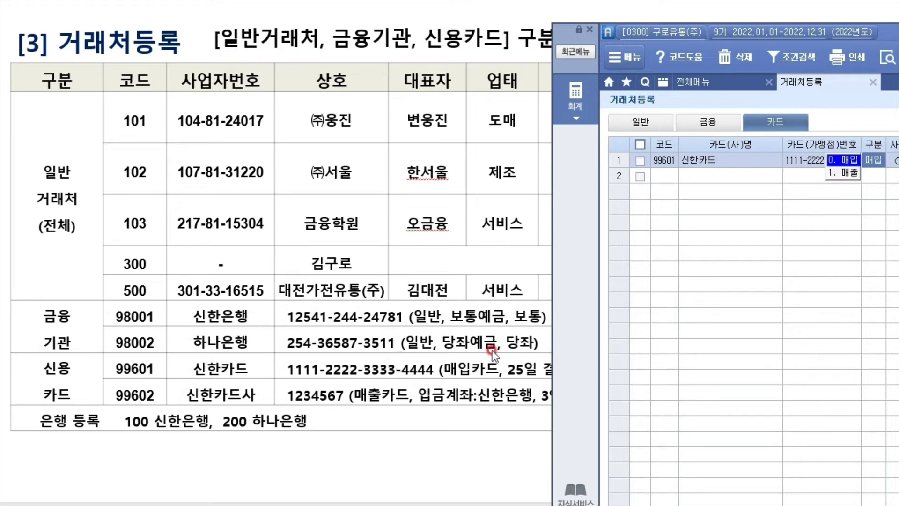
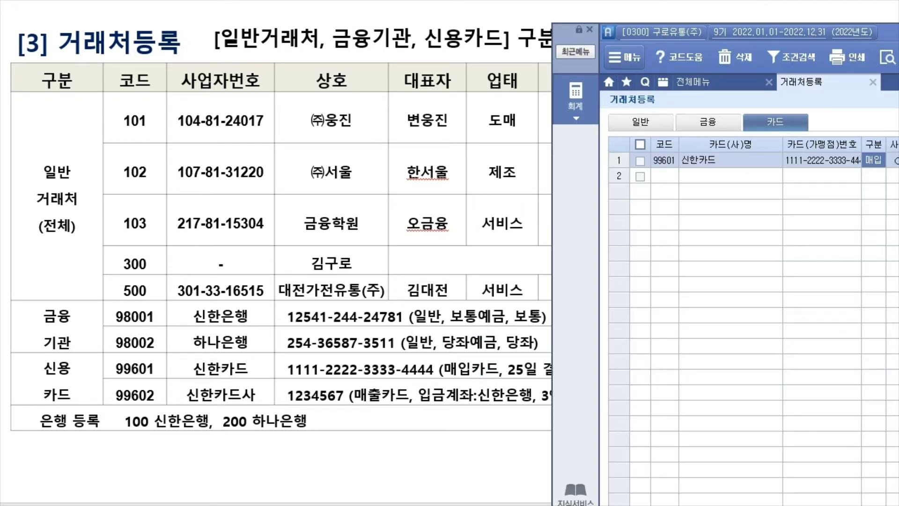
Keep 신한카드 as a 매입 card with payment day 25 and settlement account 98001 신한은행
click(875, 159)
click(874, 159)
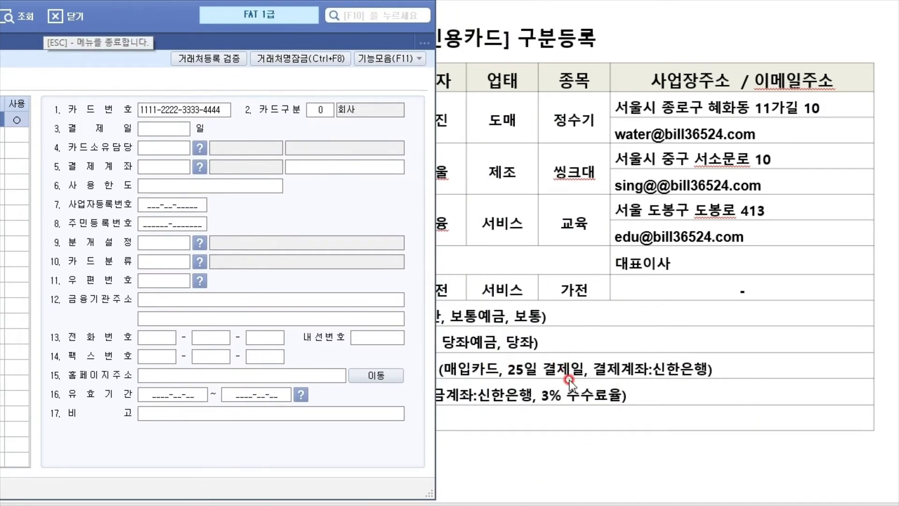
key(Return)
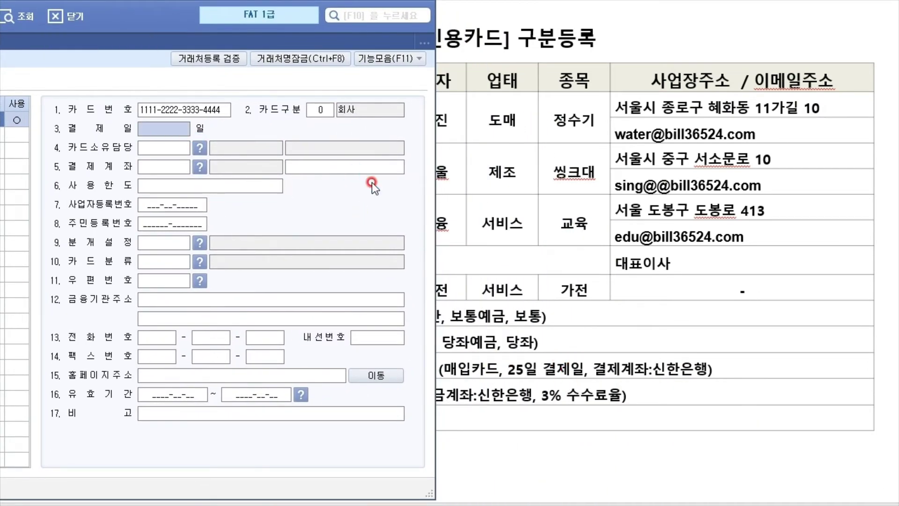
text(25)
key(Return)
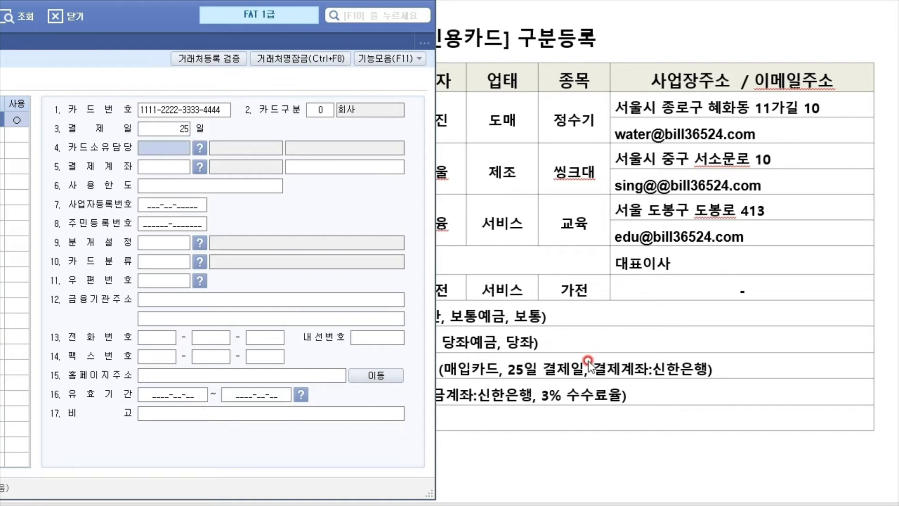
click(142, 170)
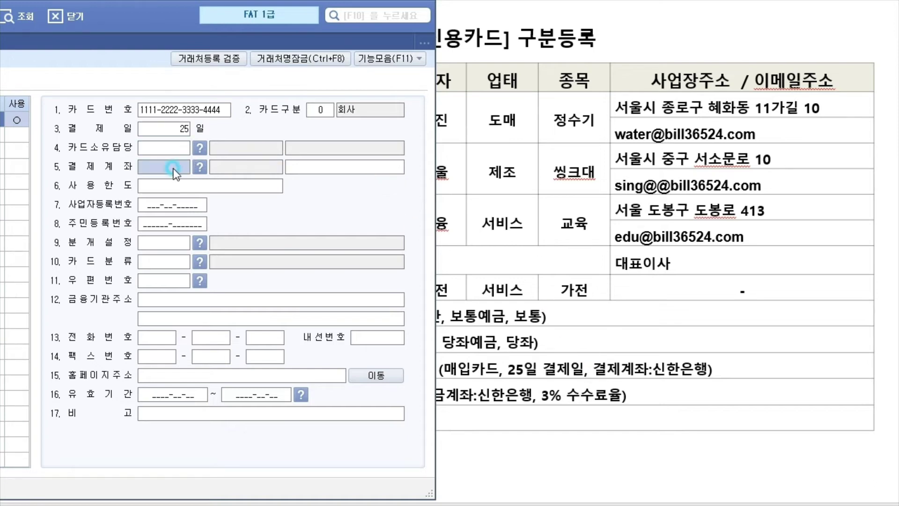
click(201, 166)
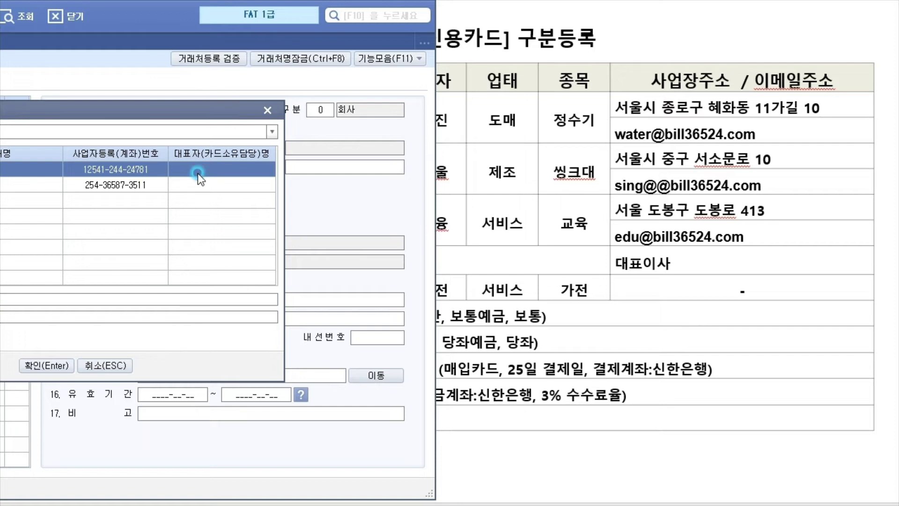
click(77, 309)
click(533, 444)
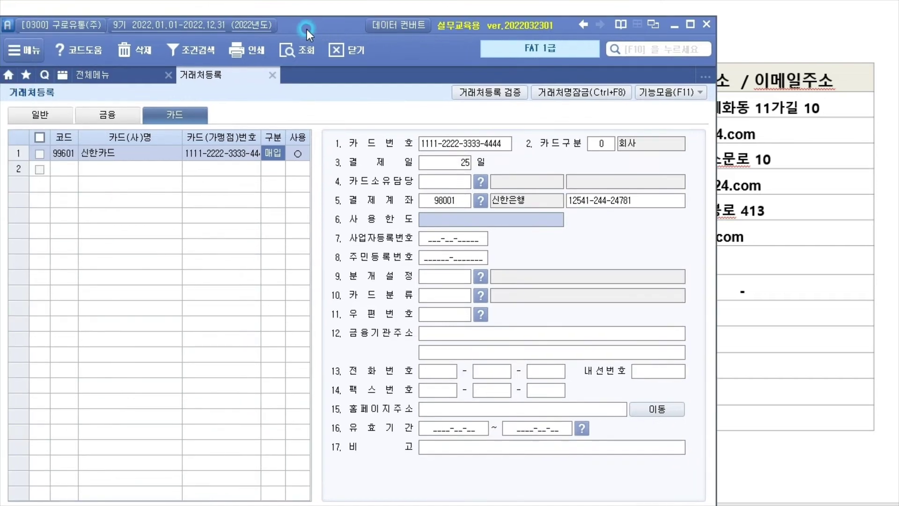
click(113, 111)
drag(347, 24, 662, 46)
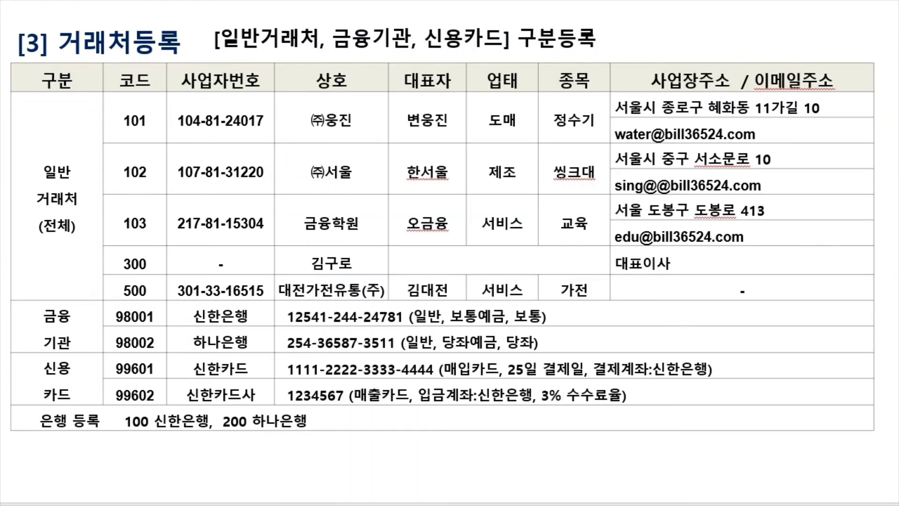
drag(524, 505, 668, 66)
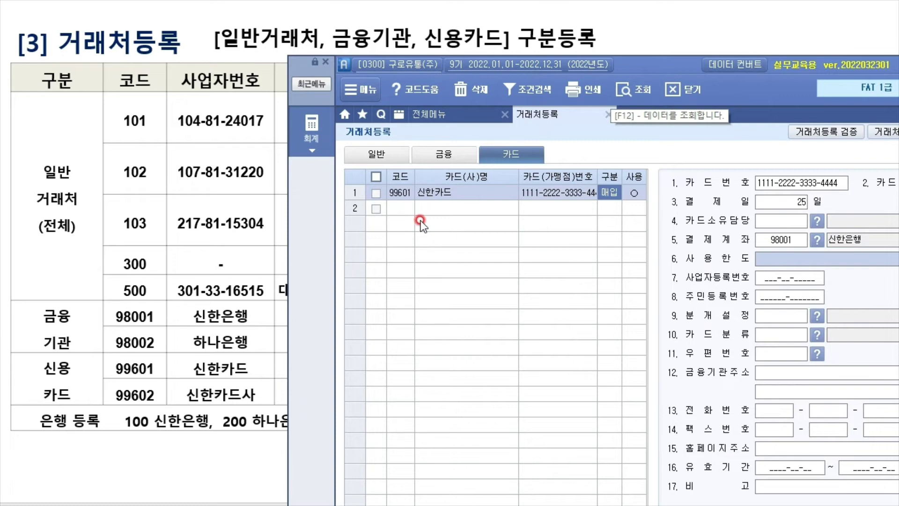
In card row 2, enter code 99602, name 신한카드사, number 1234567, and choose 1.매출
click(404, 208)
text(99602)
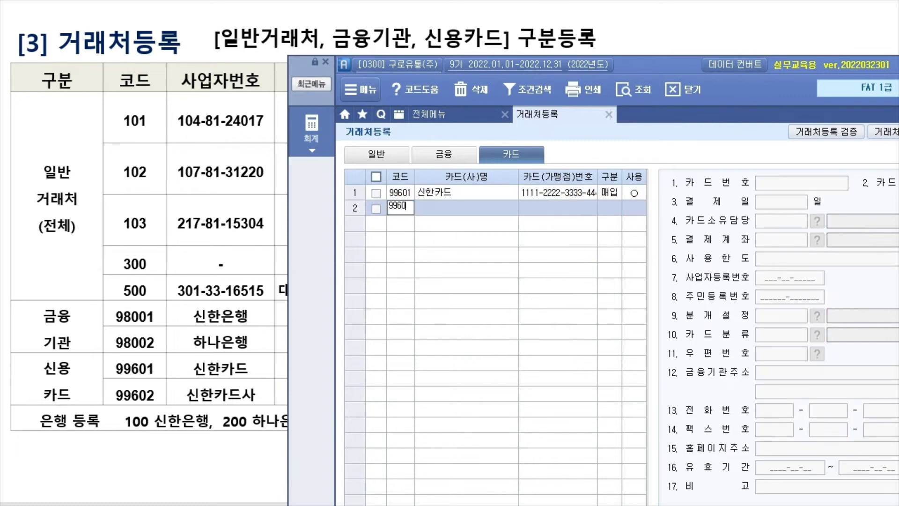
key(Return)
text(시)
text(ㅣ)
text(한카드사)
key(Return)
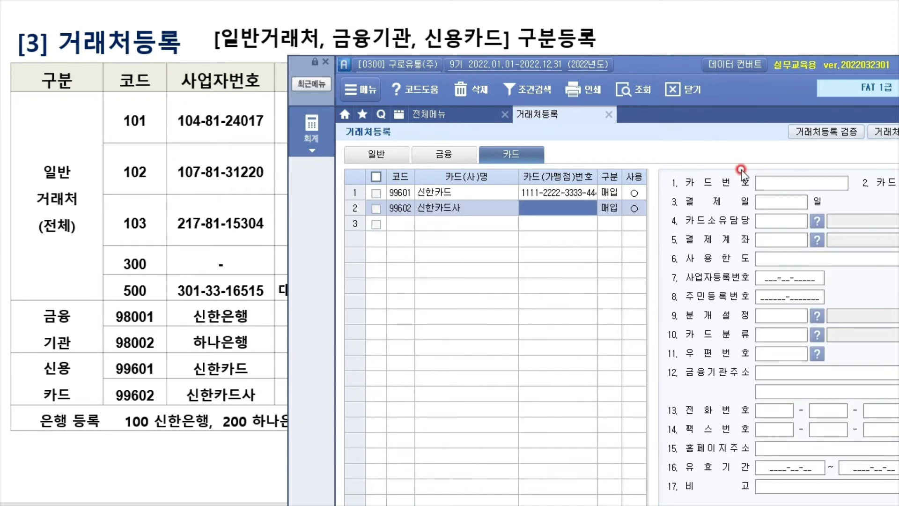
drag(689, 70, 830, 54)
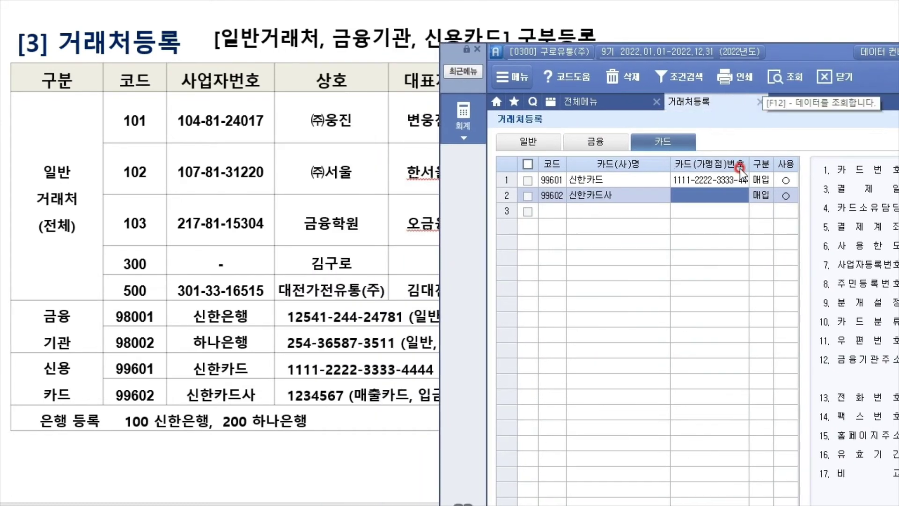
text(123456)
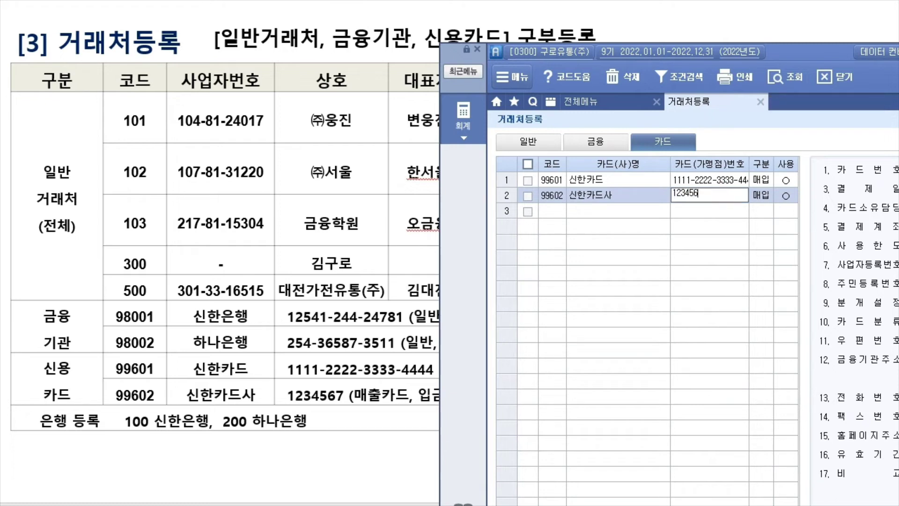
text(7)
key(Return)
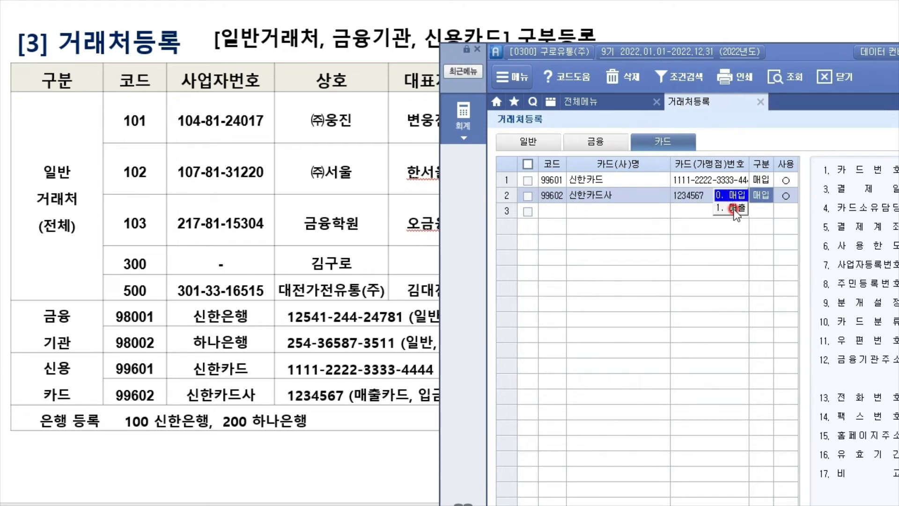
click(734, 209)
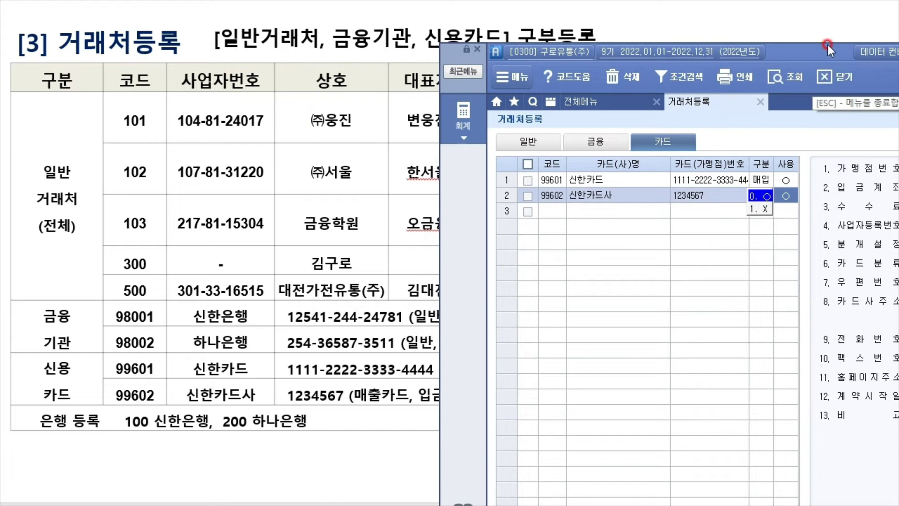
drag(826, 49, 24, 19)
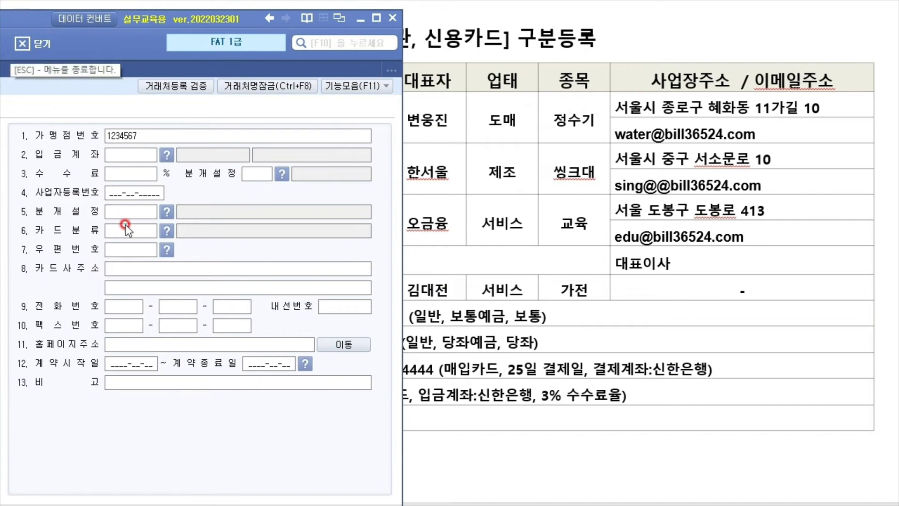
Set 신한카드사's 입금계좌 to 98001 신한은행 and its 수수료 to 3
click(130, 136)
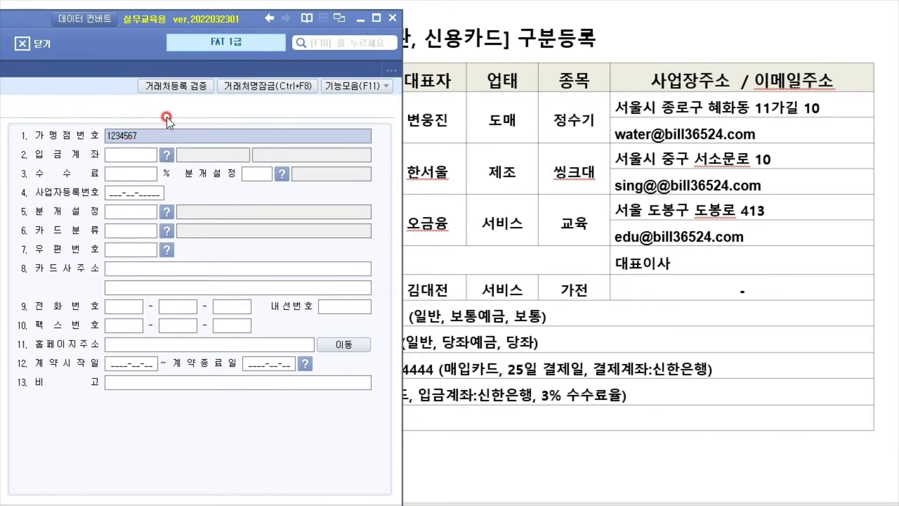
click(123, 137)
click(131, 157)
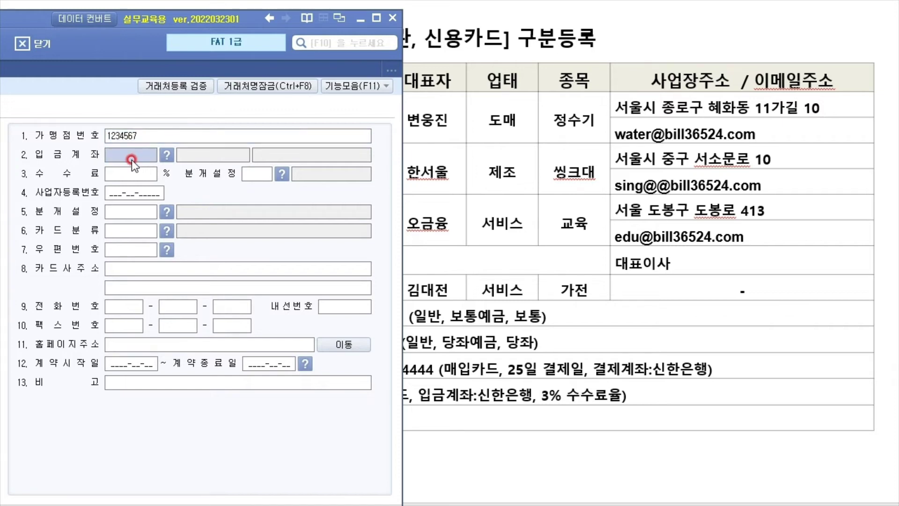
key(F2)
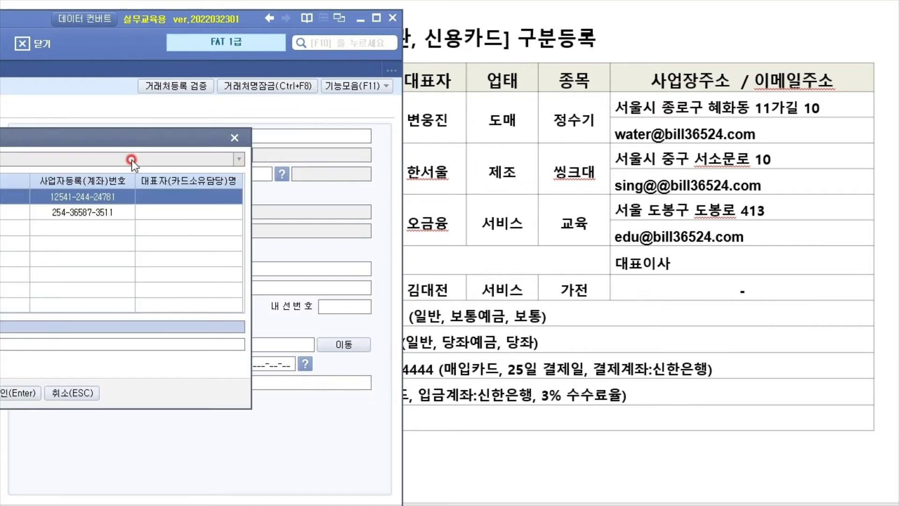
key(Return)
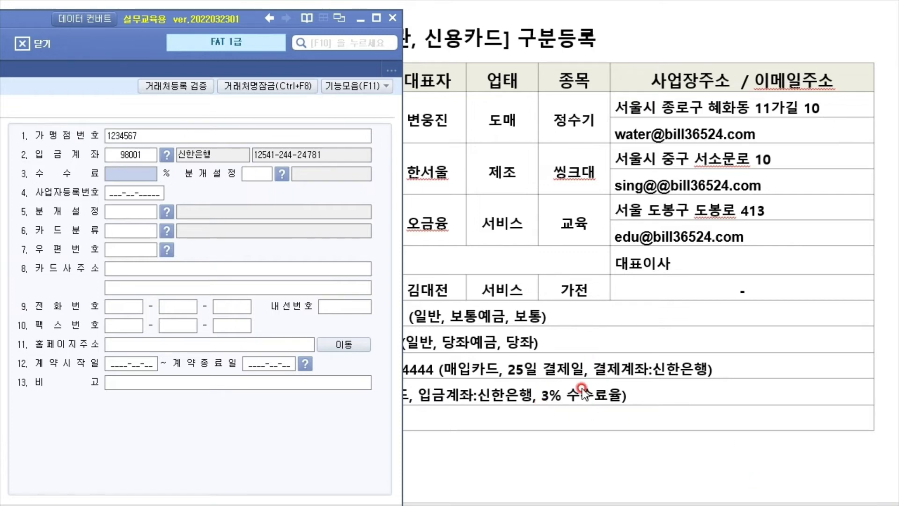
text(3)
key(Return)
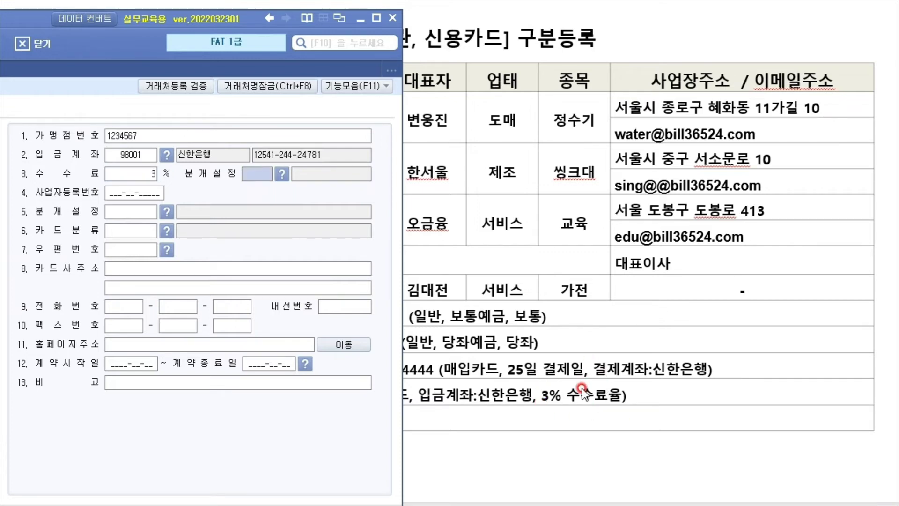
Open the 분개설정 account lookup, cancel it without choosing, and reposition the program window
click(282, 174)
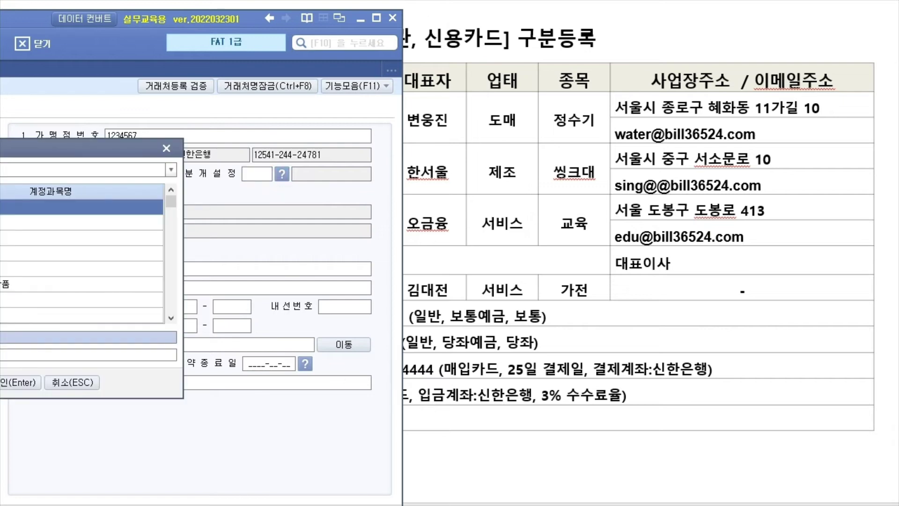
drag(70, 154, 190, 189)
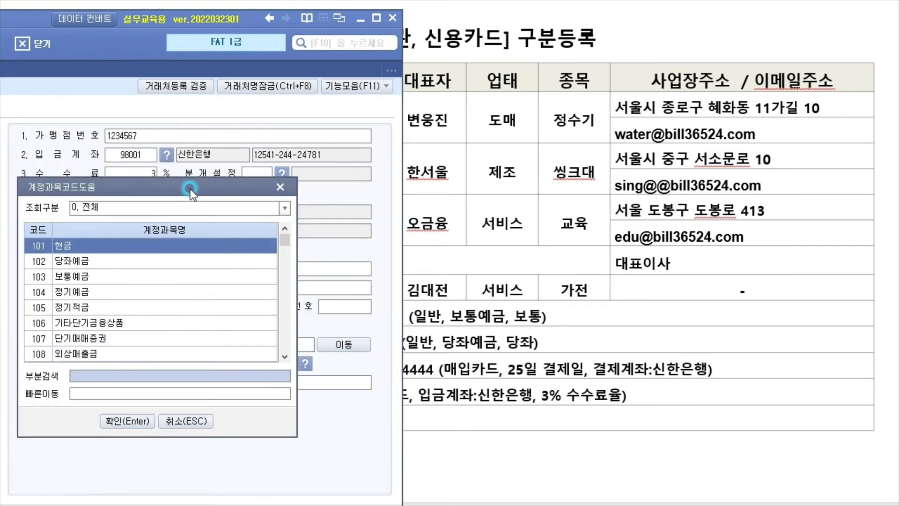
click(186, 421)
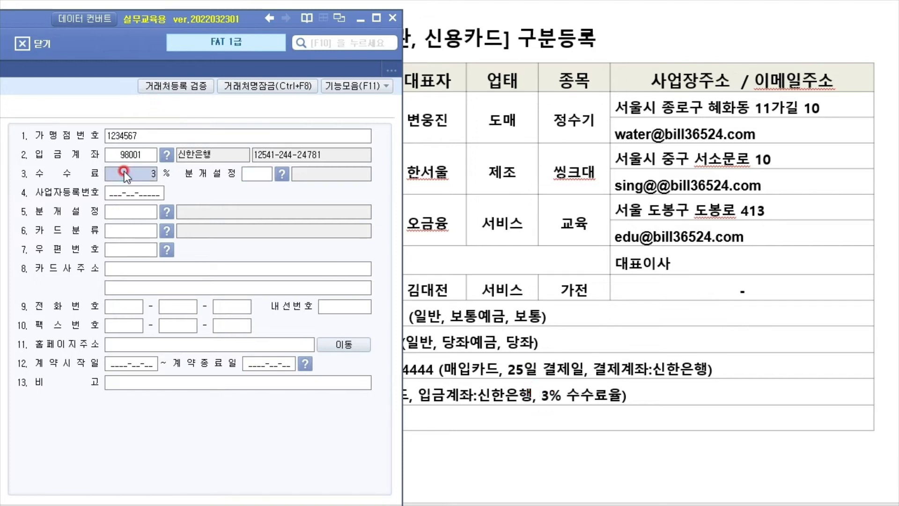
drag(26, 21, 472, 6)
click(477, 260)
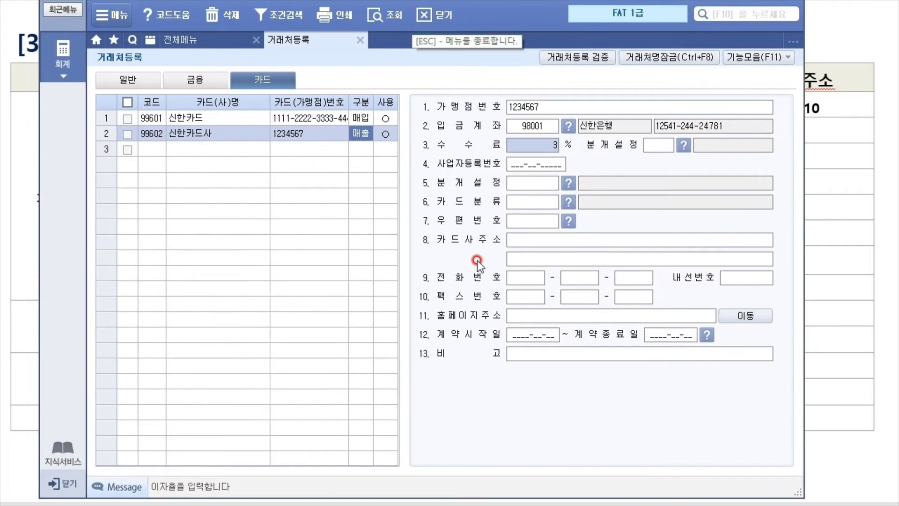
Review the 일반, 금융 and 카드 partner tabs in 거래처등록
click(427, 272)
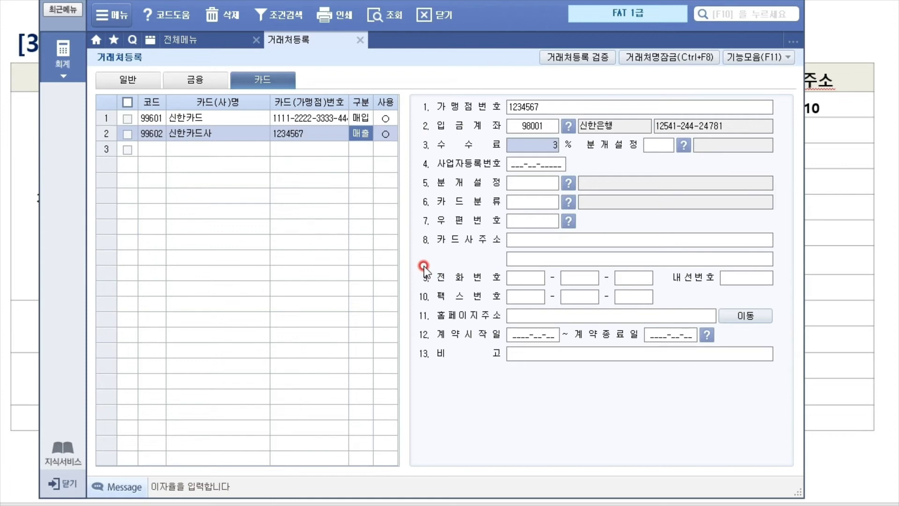
click(127, 80)
click(206, 81)
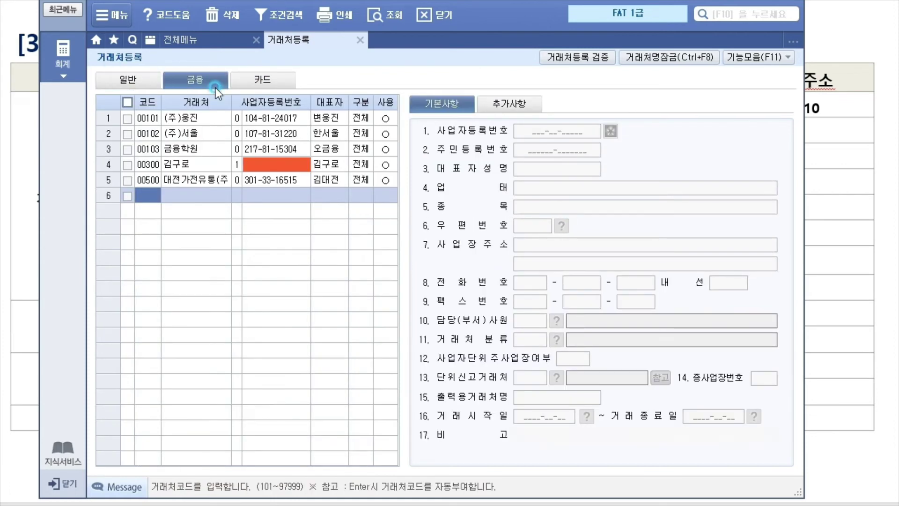
click(289, 78)
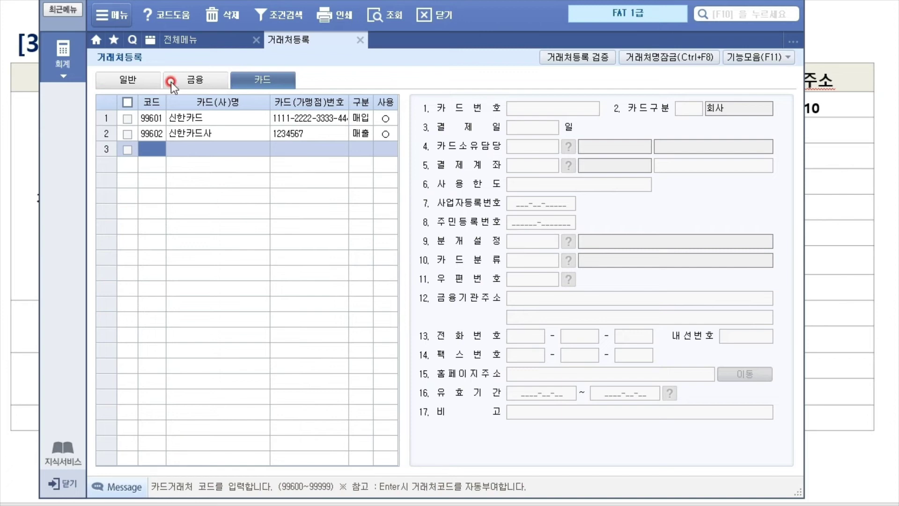
click(142, 85)
click(288, 169)
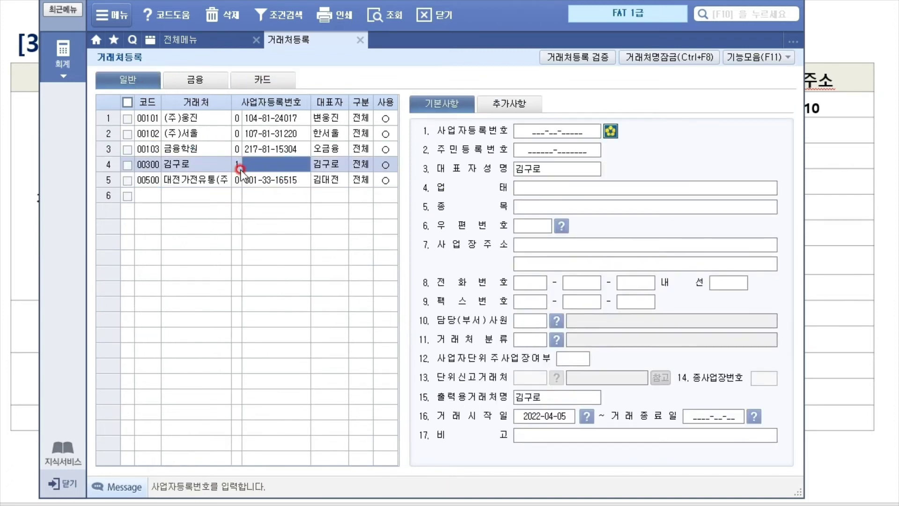
click(236, 164)
click(263, 164)
click(298, 188)
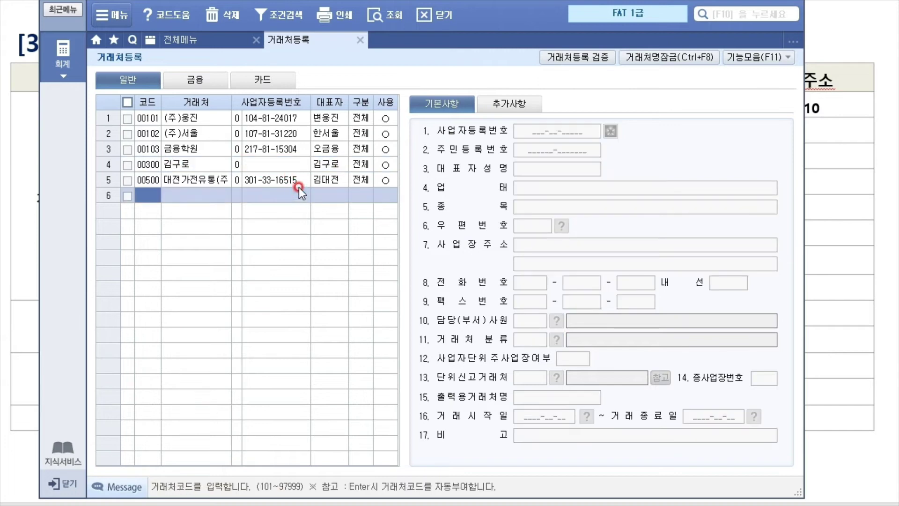
click(299, 181)
click(241, 161)
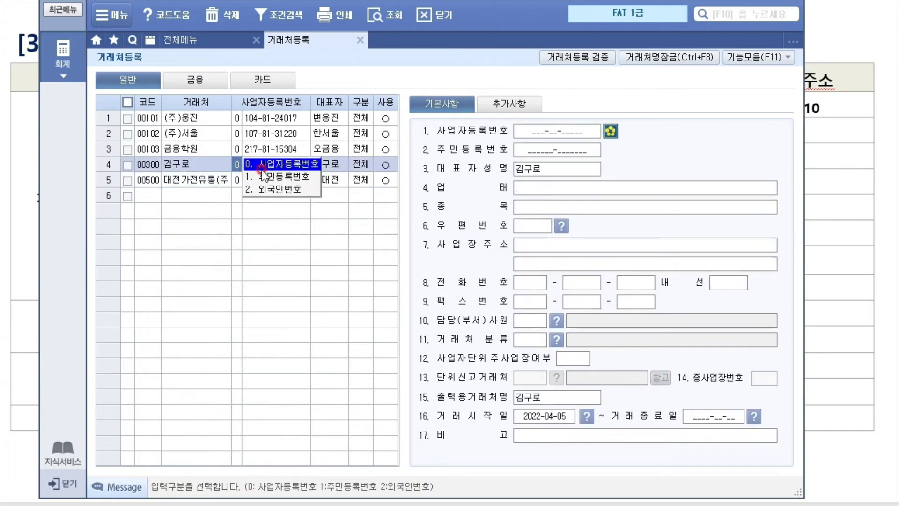
click(280, 164)
click(284, 180)
click(284, 160)
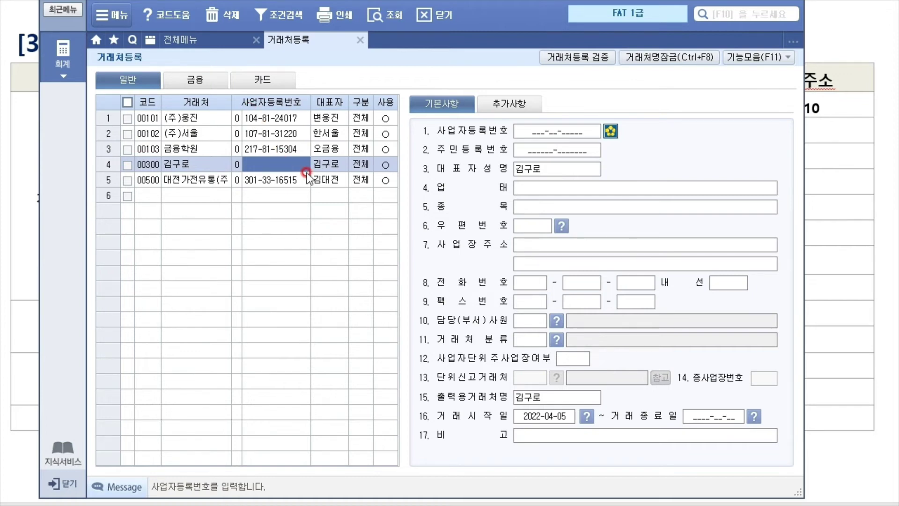
click(299, 183)
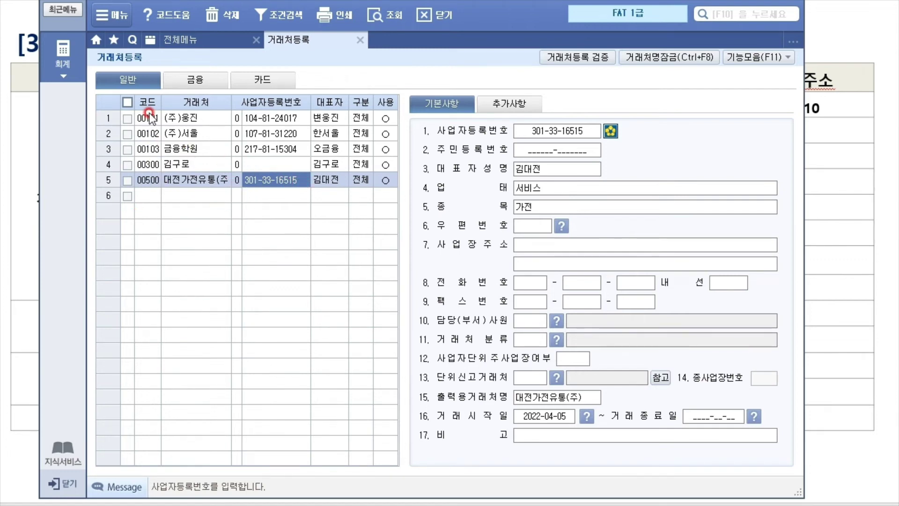
Flip through the 금융 and 카드 lists, then advance the lesson to slide [4]
click(214, 84)
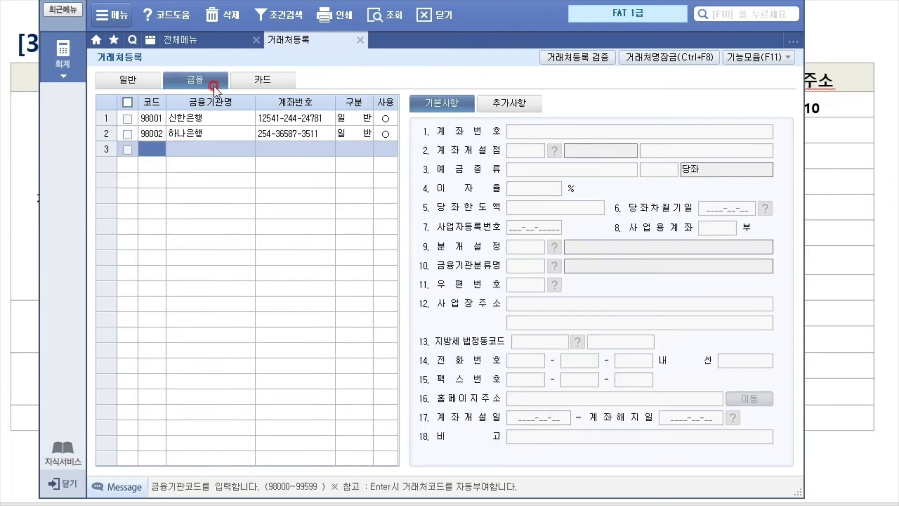
click(253, 76)
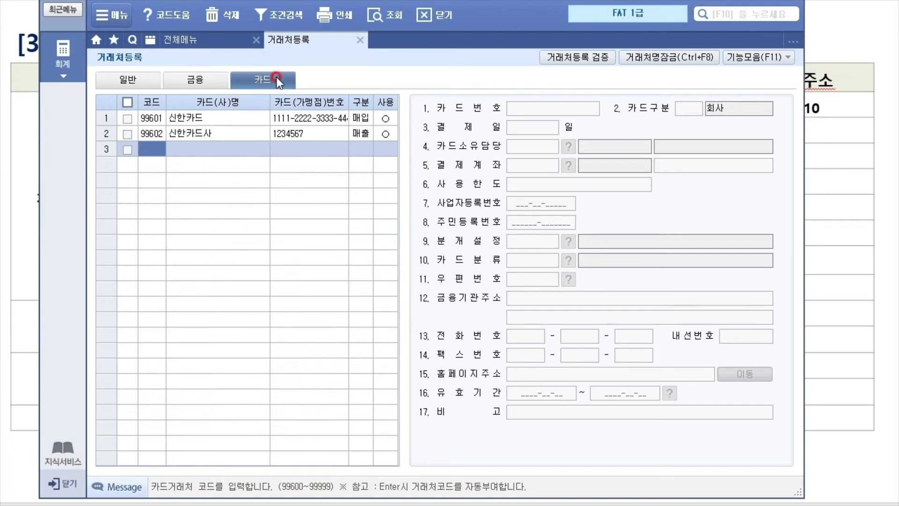
click(196, 84)
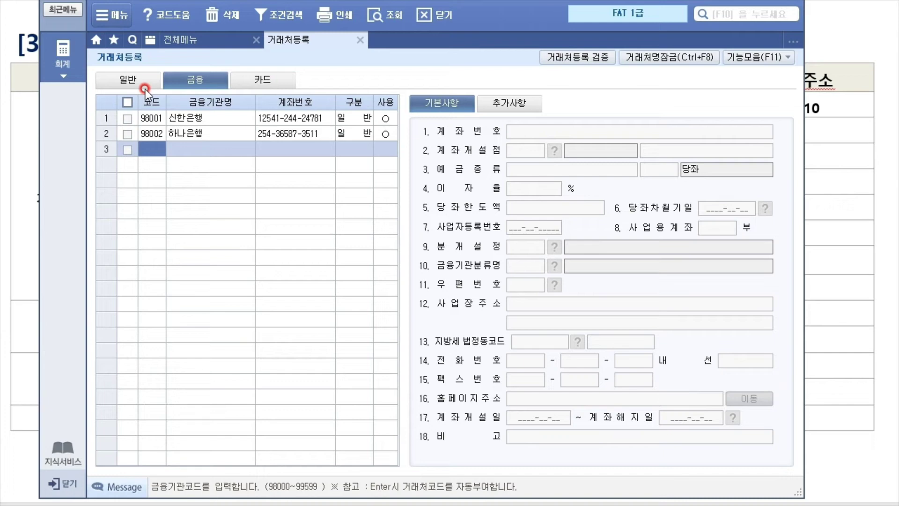
click(145, 88)
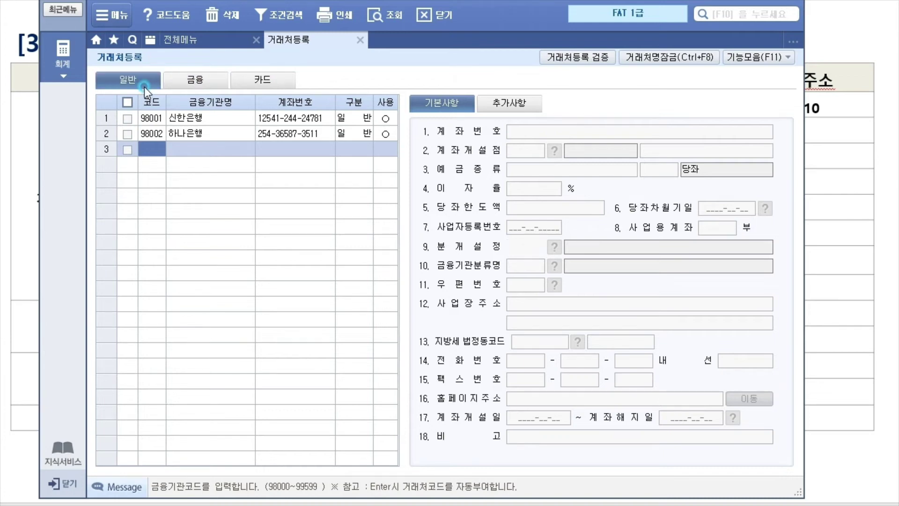
key(alt+Tab)
key(Right)
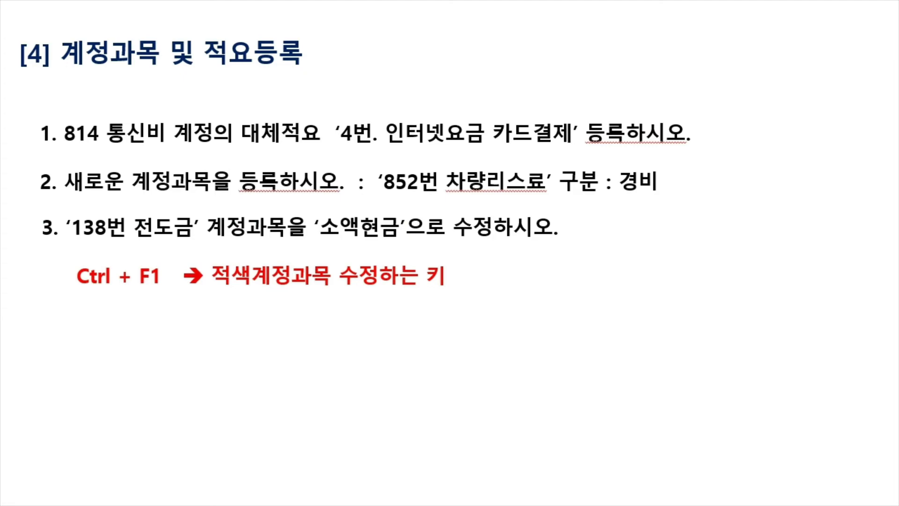
Return to 더존 and open 기초정보관리 > 계정과목및적요등록 from the full menu
key(alt+Tab)
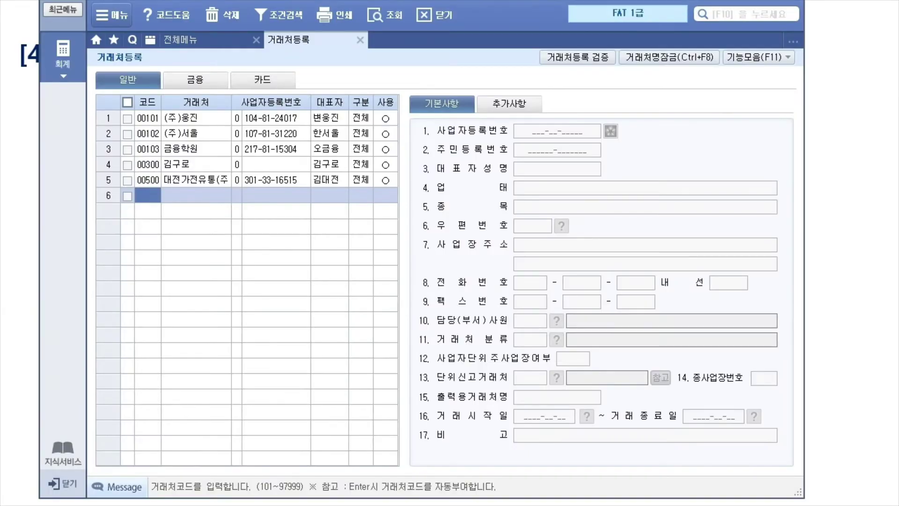
click(64, 54)
click(264, 132)
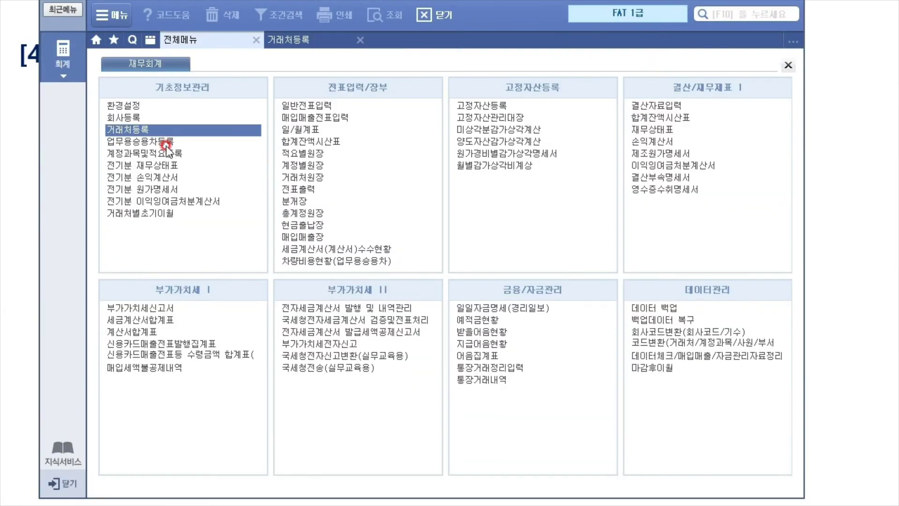
click(137, 154)
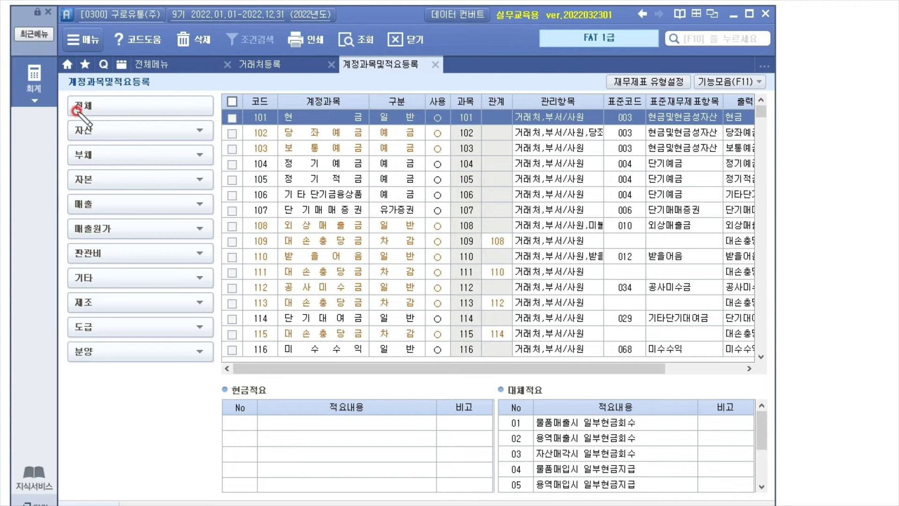
Circle the show-all view and account codes 101–116 in red, then clear the marks
drag(95, 108, 94, 116)
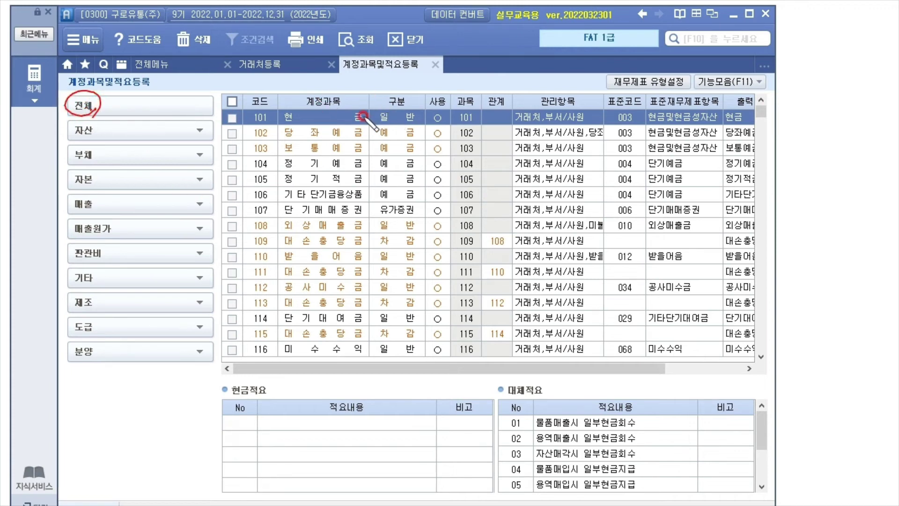
mouse_move(462, 112)
mouse_down()
mouse_move(471, 319)
mouse_move(483, 342)
mouse_up()
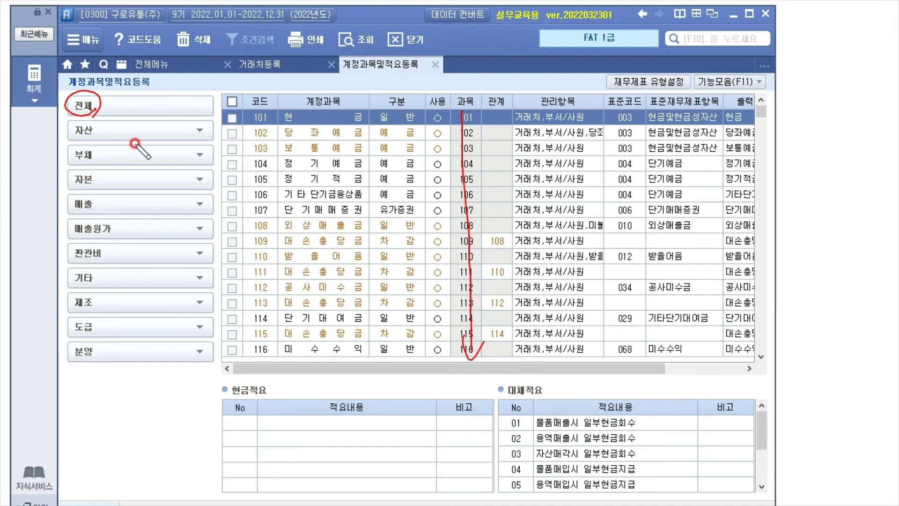
key(Escape)
Expand 자산 subcategories and list the 당좌자산 accounts, then the 재고자산 accounts
click(200, 130)
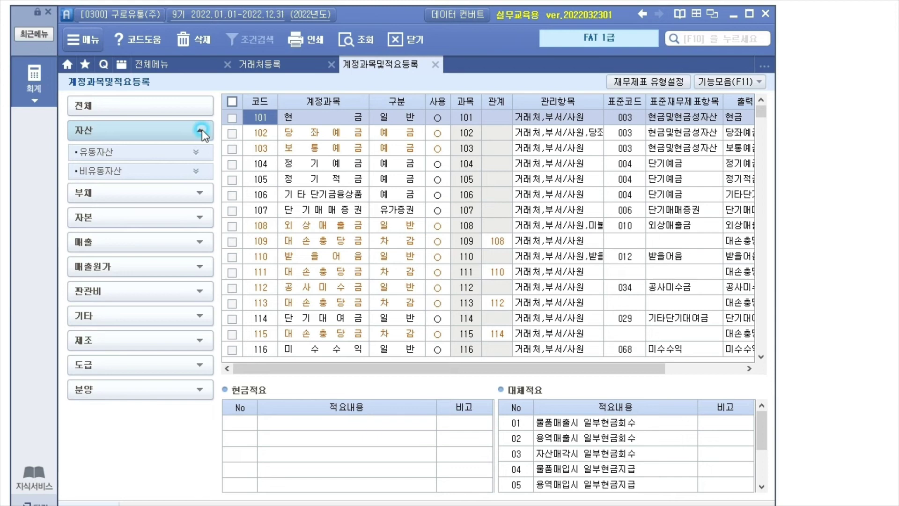
click(167, 153)
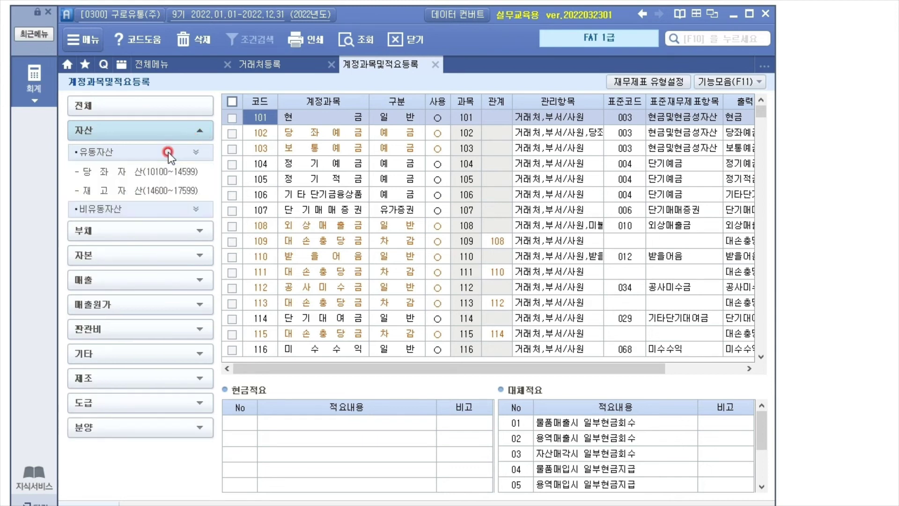
click(162, 209)
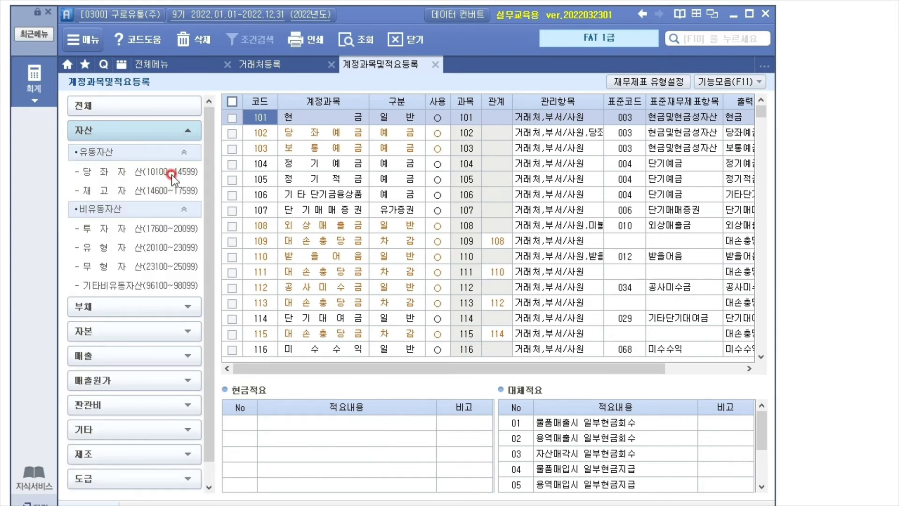
click(107, 172)
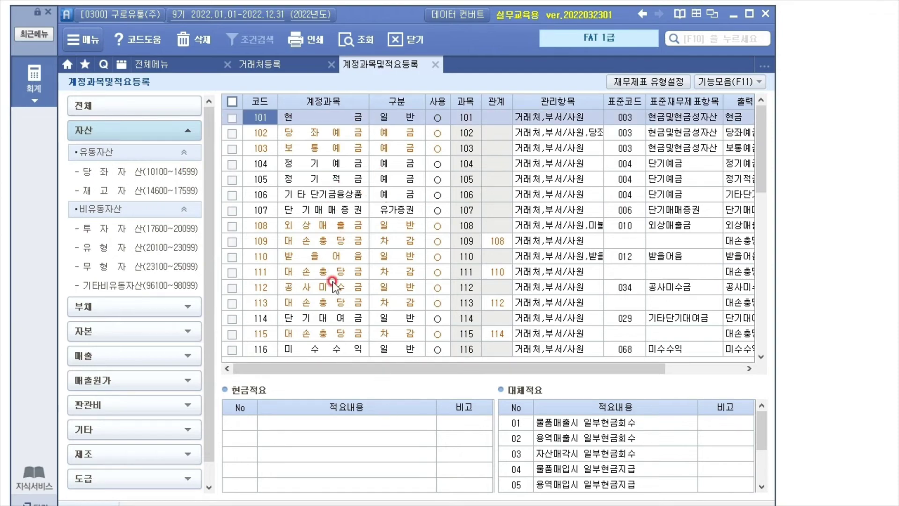
mouse_move(759, 149)
mouse_down()
mouse_move(777, 365)
mouse_move(793, 125)
mouse_move(764, 121)
mouse_move(768, 291)
mouse_move(770, 138)
mouse_up()
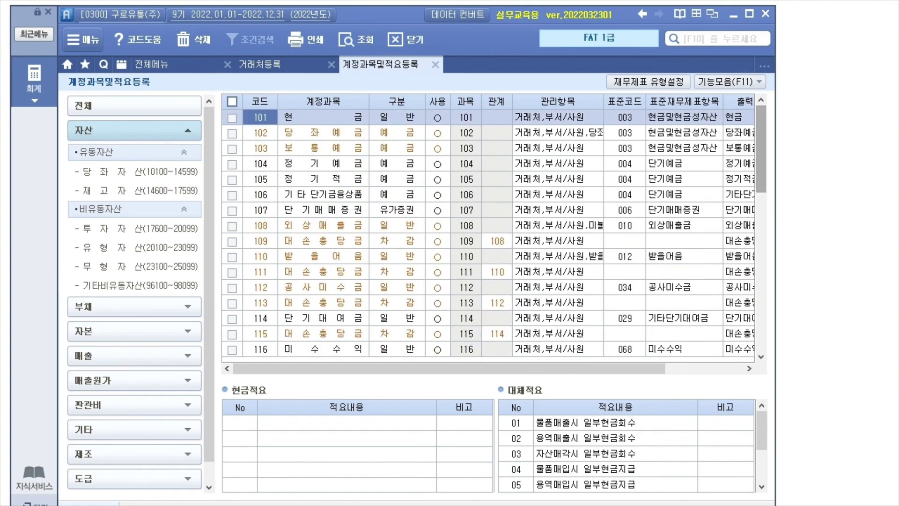
click(159, 191)
drag(763, 139, 788, 203)
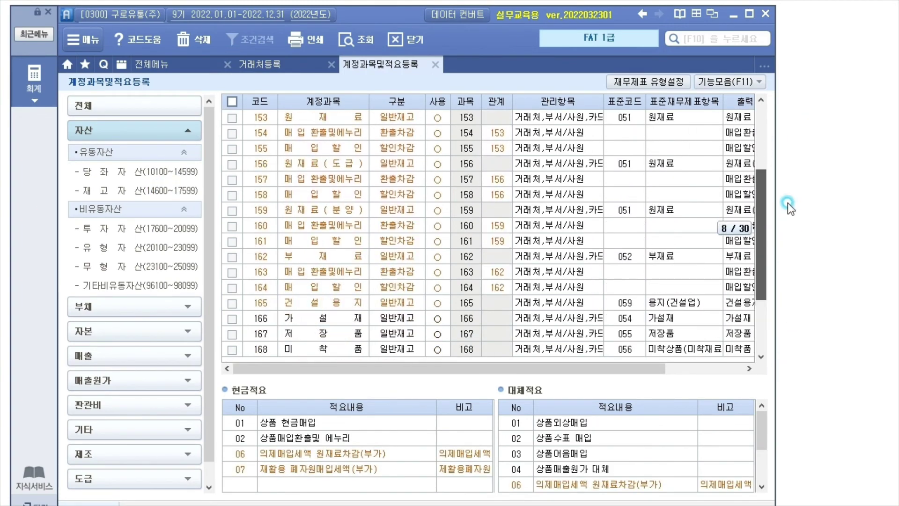
Browse the liability and equity accounts, including ranges 291, 341–350 and 981–990
click(164, 307)
click(145, 179)
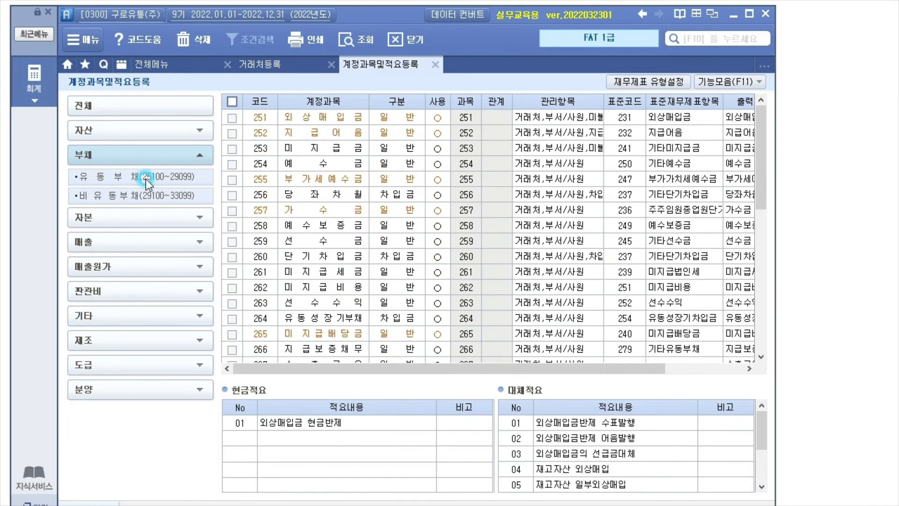
click(154, 197)
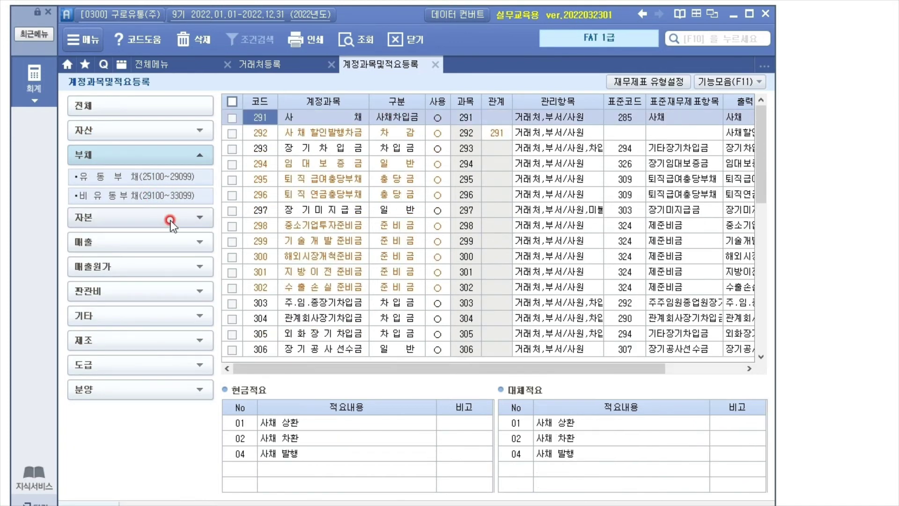
click(183, 214)
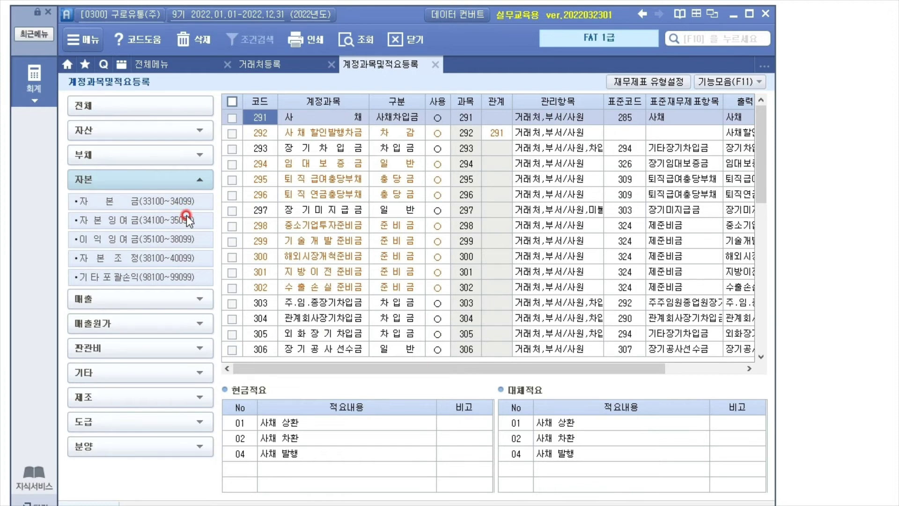
click(184, 239)
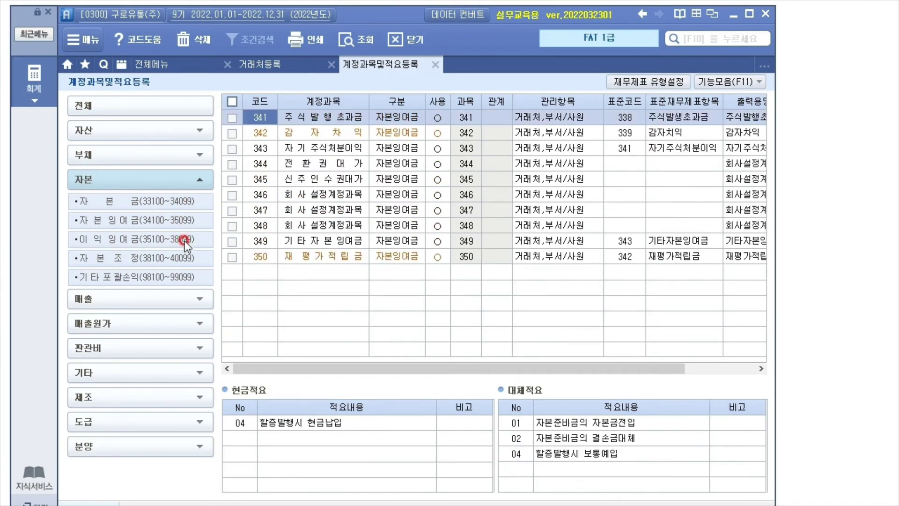
click(185, 258)
click(180, 278)
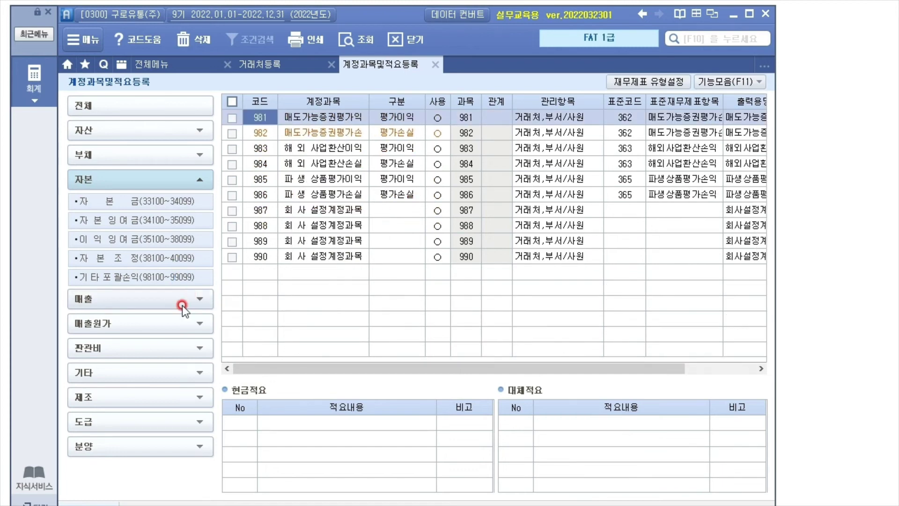
List the 매출 401–416, 매출원가 451–466, then 판관비 801–816 accounts
click(192, 300)
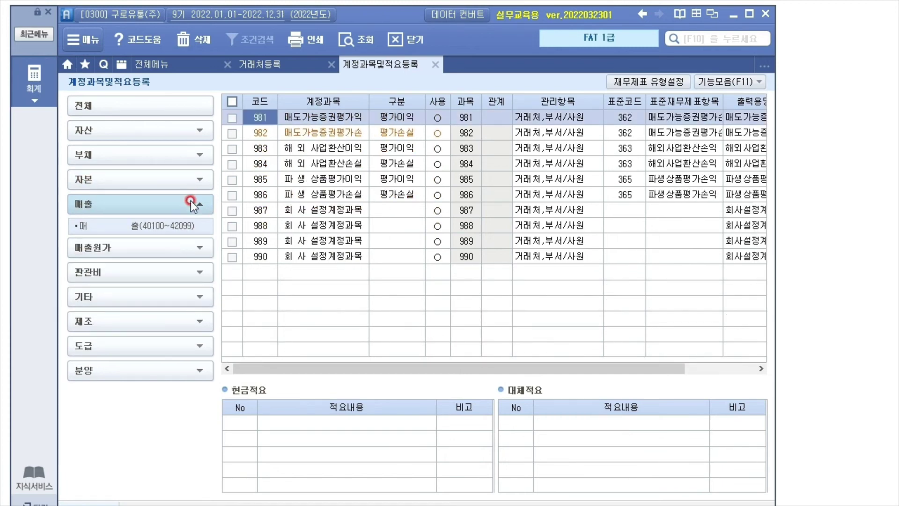
click(180, 230)
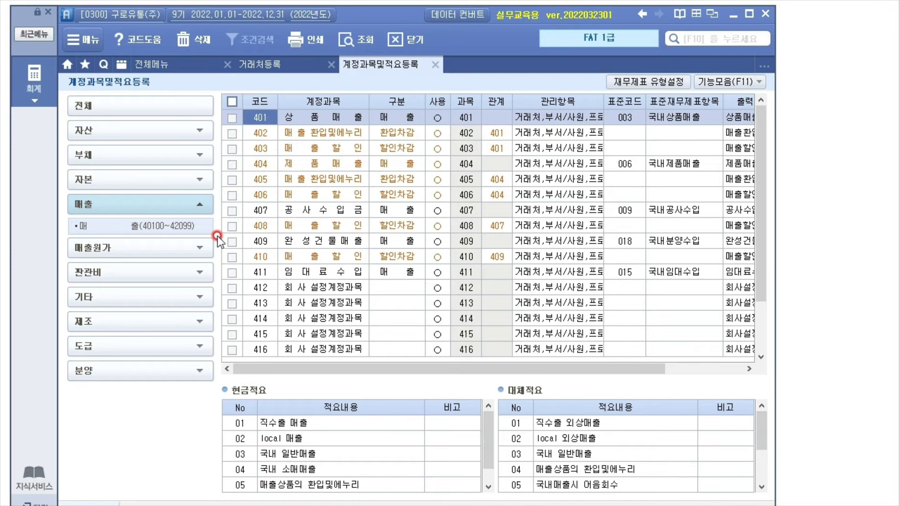
click(200, 245)
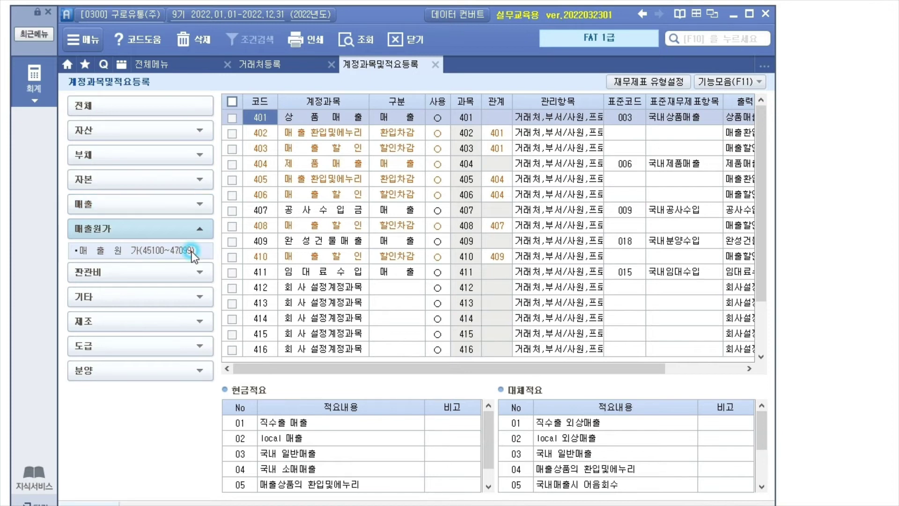
click(180, 251)
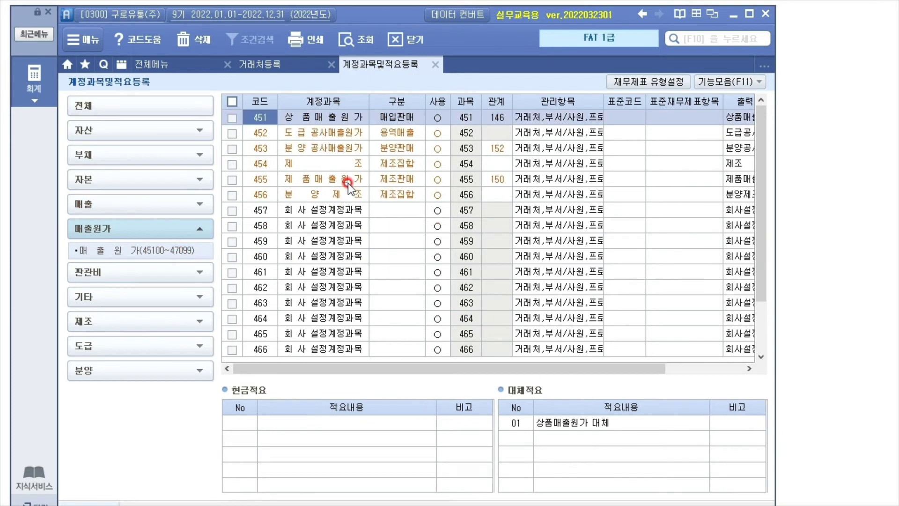
click(124, 274)
click(125, 275)
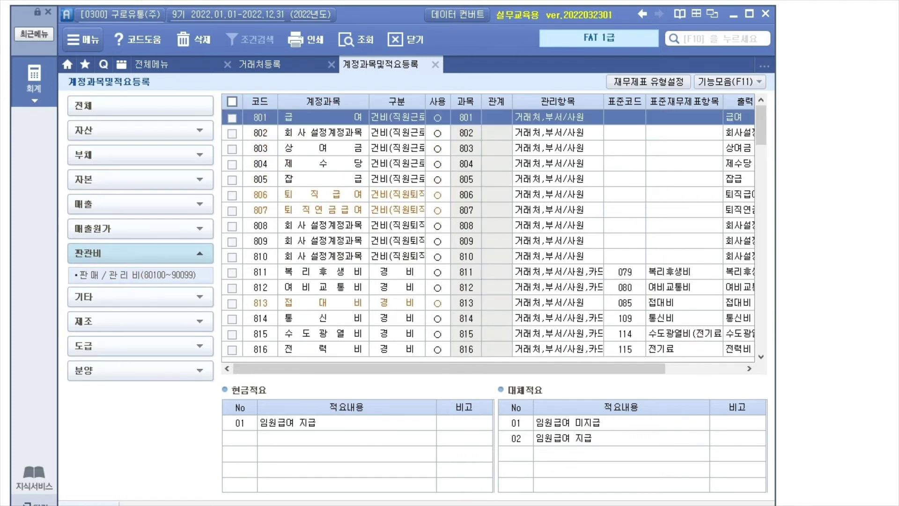
Mark the 80100 range start and code 801 in red, erase the marks, then expand 제조
mouse_move(165, 261)
mouse_down()
mouse_move(165, 281)
mouse_move(173, 263)
mouse_up()
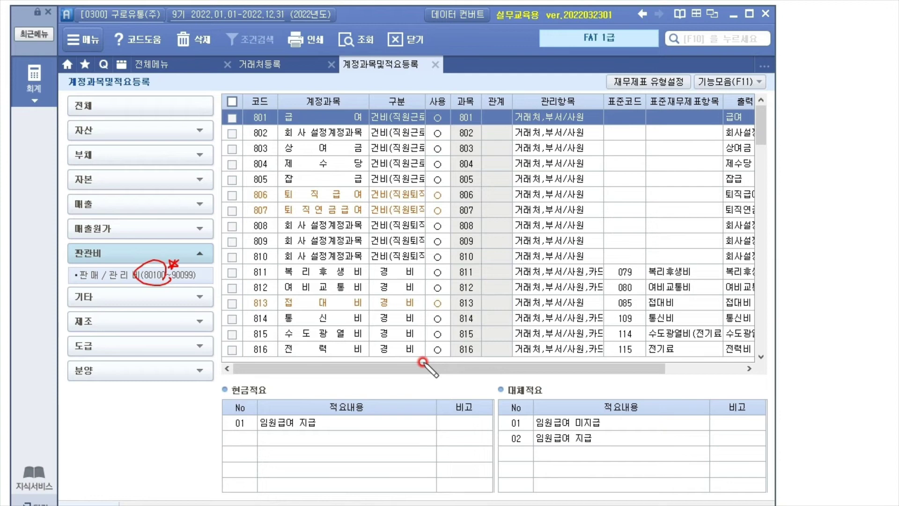
drag(110, 256, 136, 261)
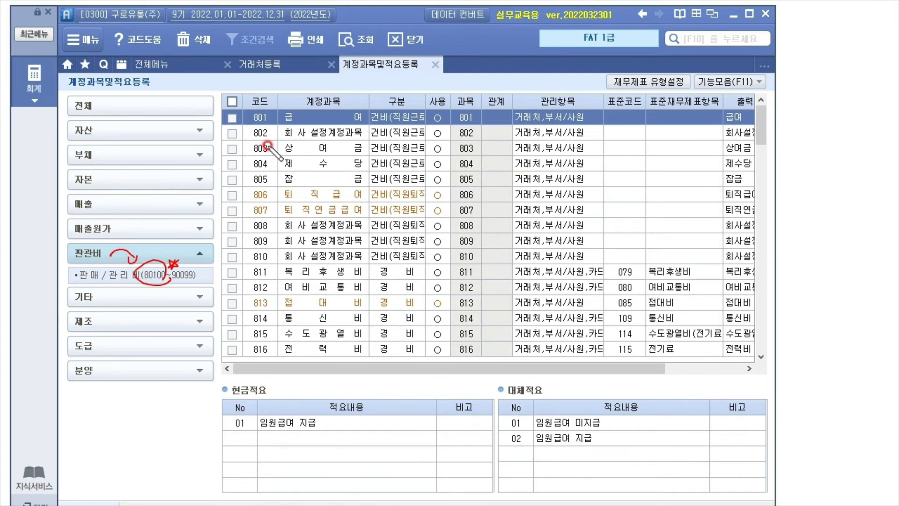
drag(273, 103, 280, 126)
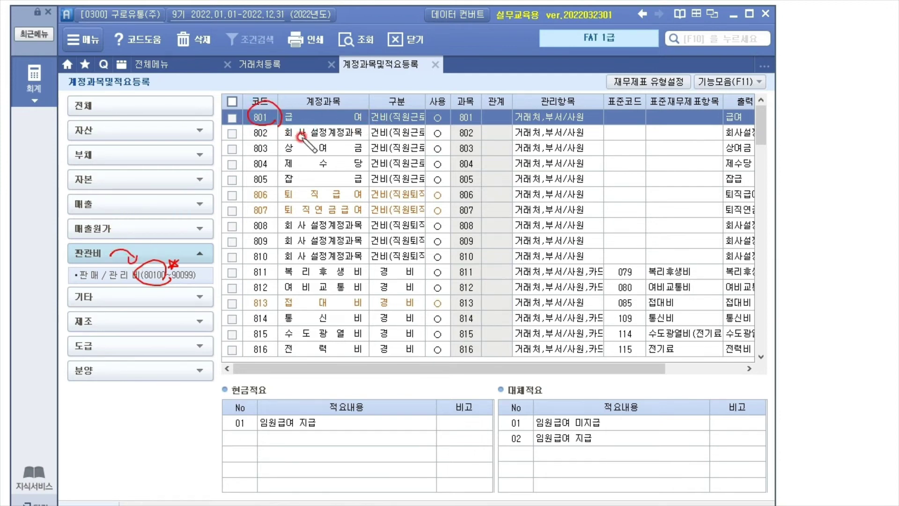
key(Escape)
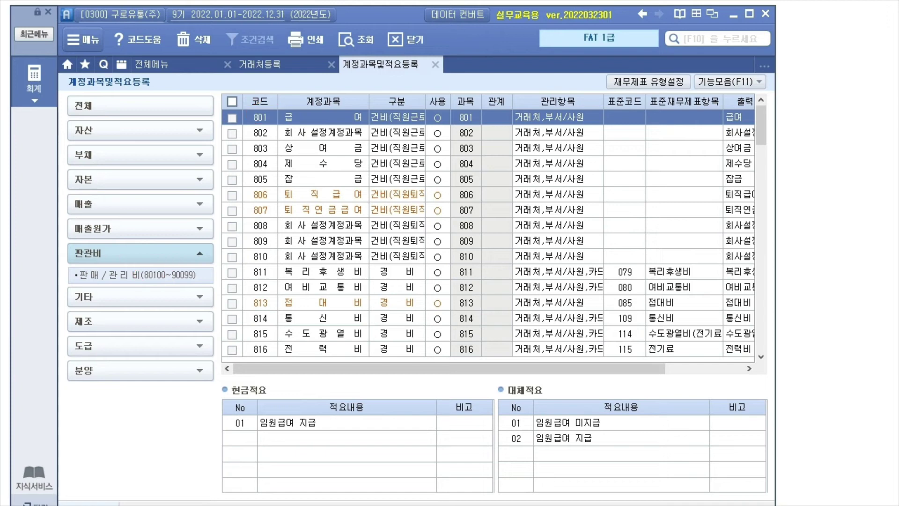
click(100, 319)
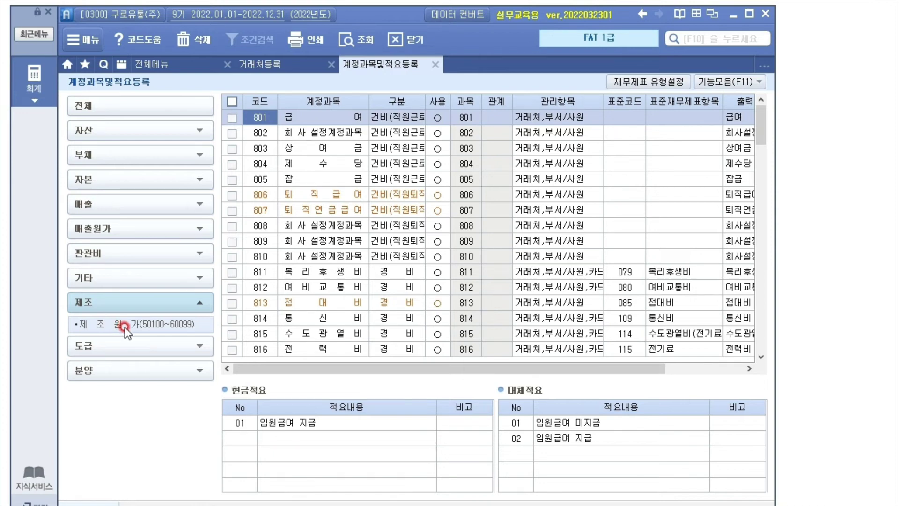
List the 제조원가 accounts 501–516 and annotate them against 판관비, then clear the marks
click(125, 326)
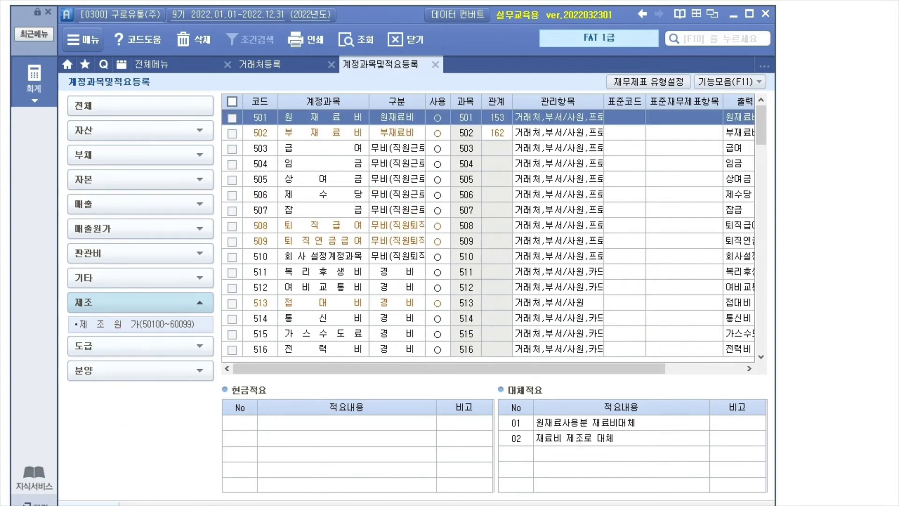
mouse_move(248, 138)
mouse_down()
mouse_move(232, 275)
mouse_move(250, 329)
mouse_up()
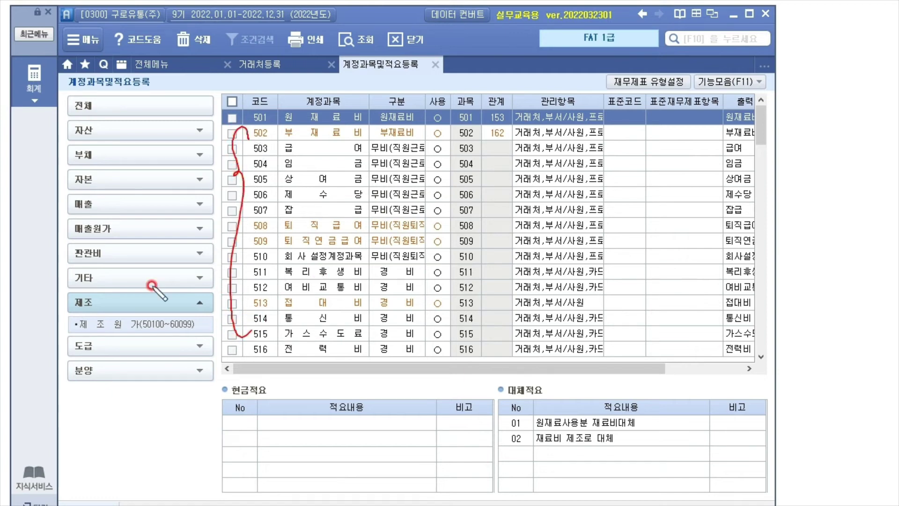
mouse_move(100, 263)
mouse_down()
mouse_move(65, 257)
mouse_move(96, 268)
mouse_move(84, 313)
mouse_up()
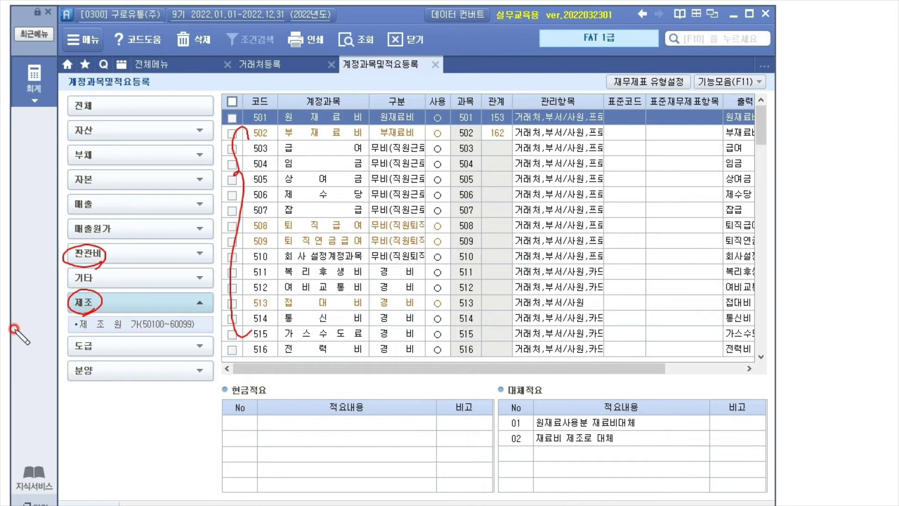
mouse_move(72, 265)
mouse_down()
mouse_move(46, 280)
mouse_move(82, 305)
mouse_up()
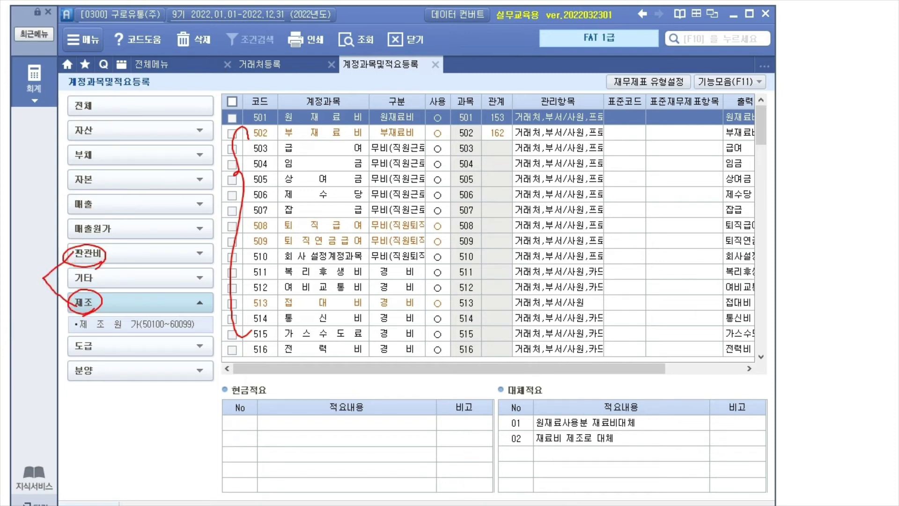
key(e)
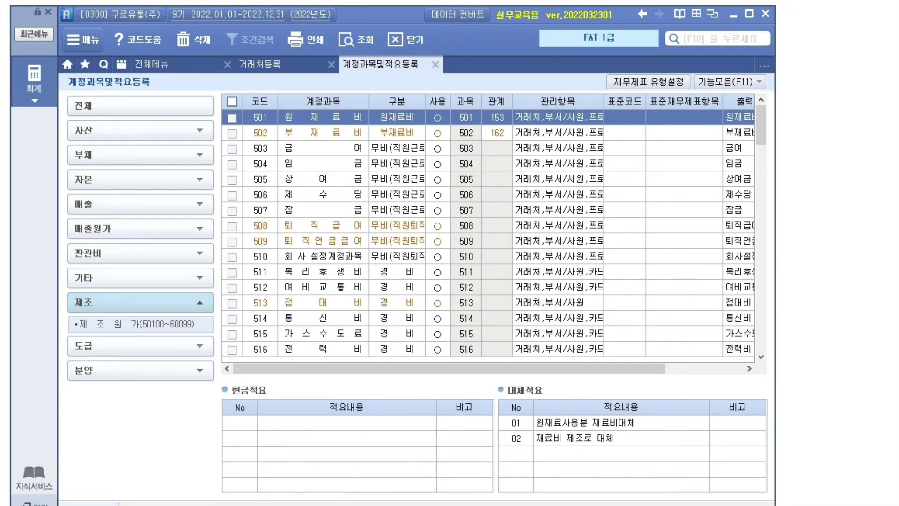
Browse 도급, 분양 and 기타, listing 영업외수익 and 영업외비용 931–946, then show the task slide
click(73, 351)
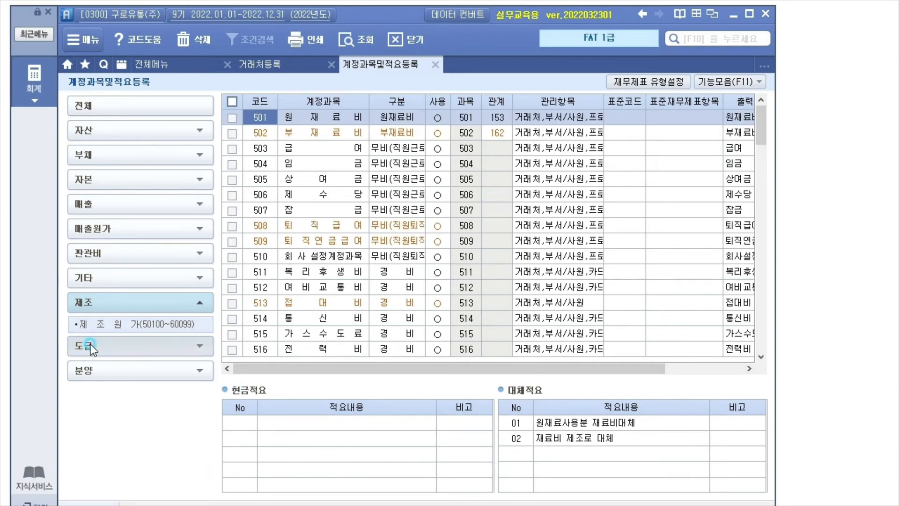
click(100, 374)
click(103, 299)
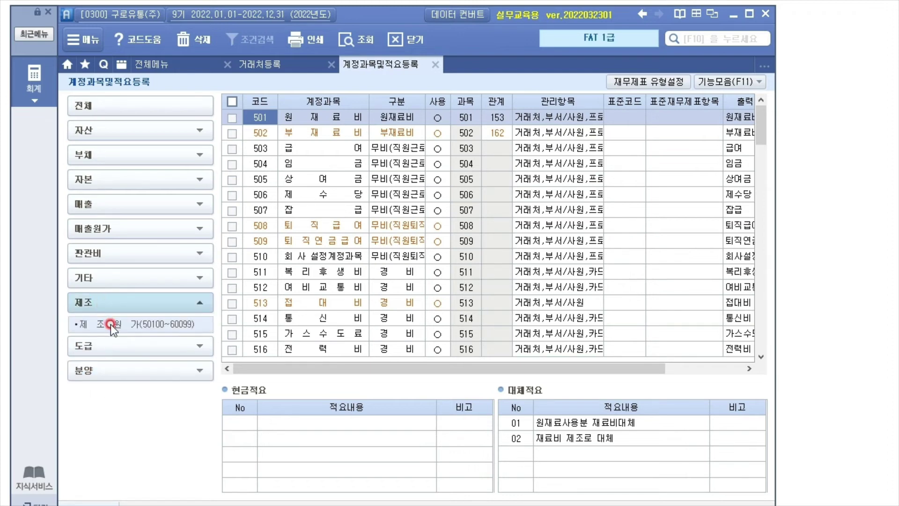
click(97, 286)
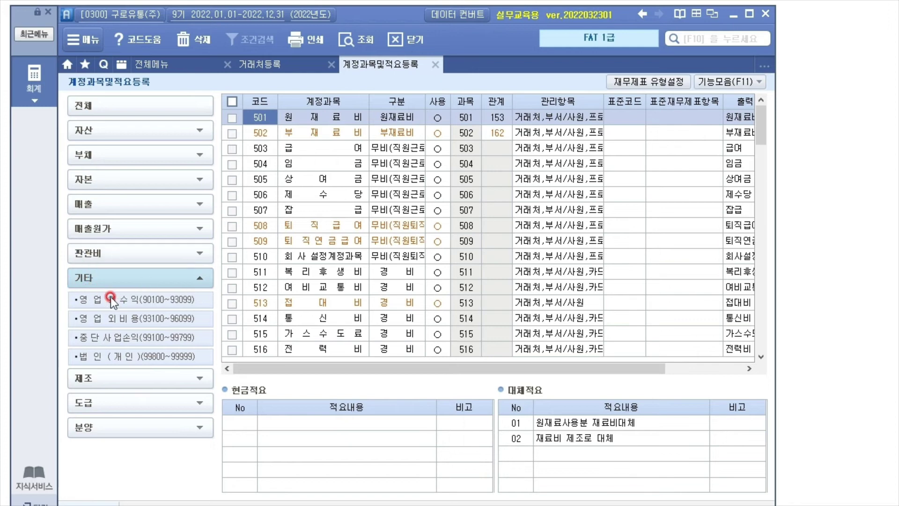
click(111, 318)
click(121, 334)
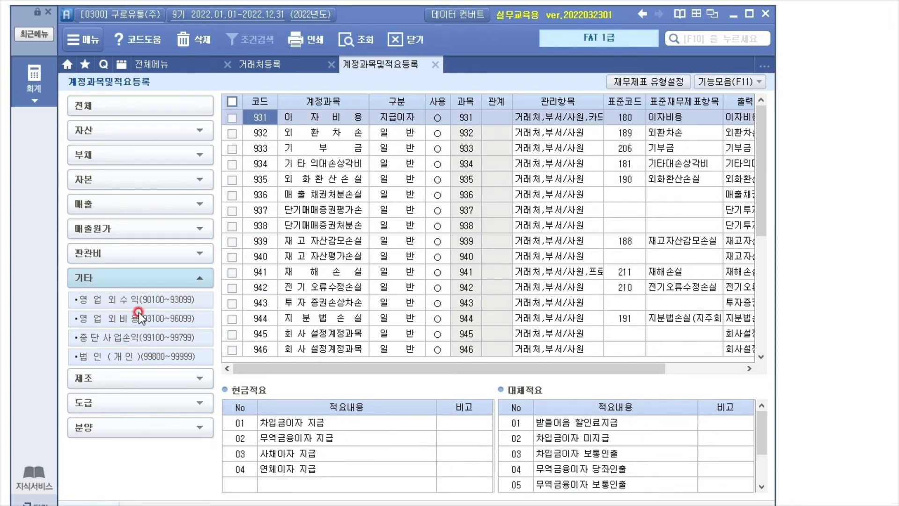
click(189, 297)
click(188, 321)
click(871, 388)
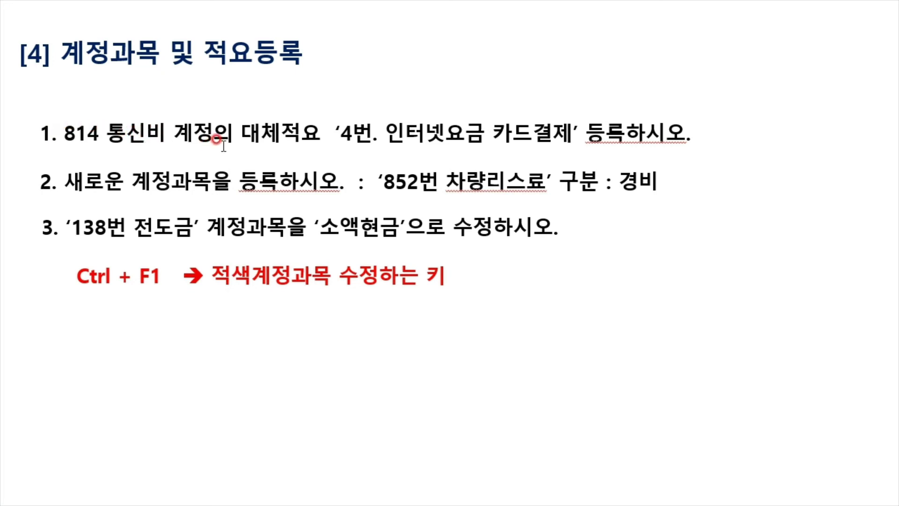
Highlight task 1's 대체적요 phrase on the slide, then clear the selection
drag(241, 134, 578, 128)
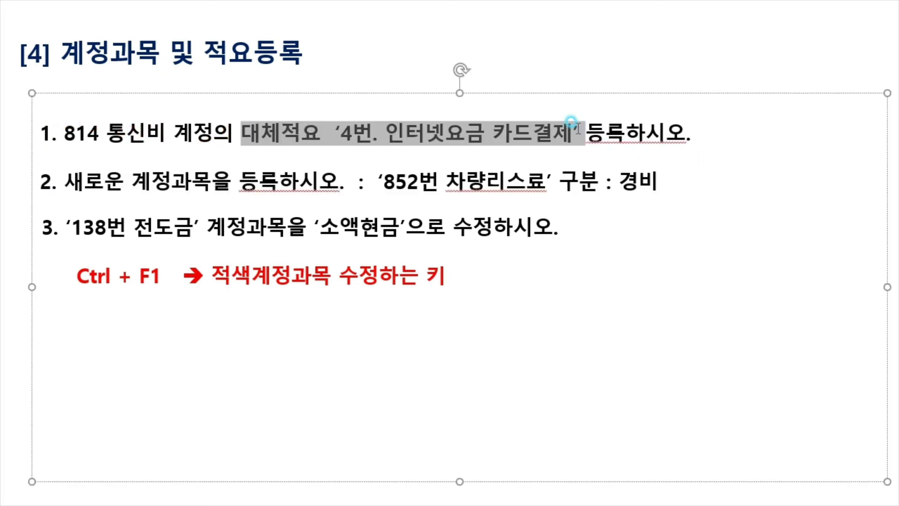
key(Escape)
key(Escape)
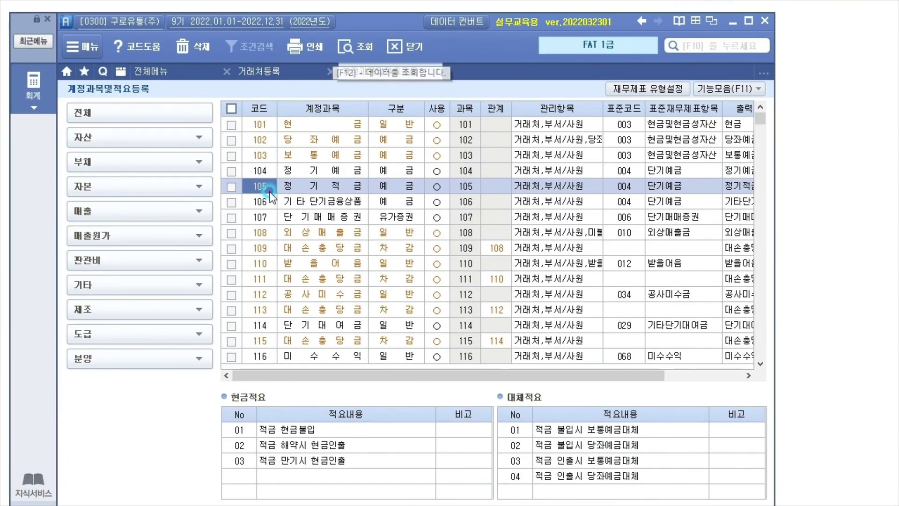
Look up account 814 통신비 and drag the Smart A window back into view
click(269, 192)
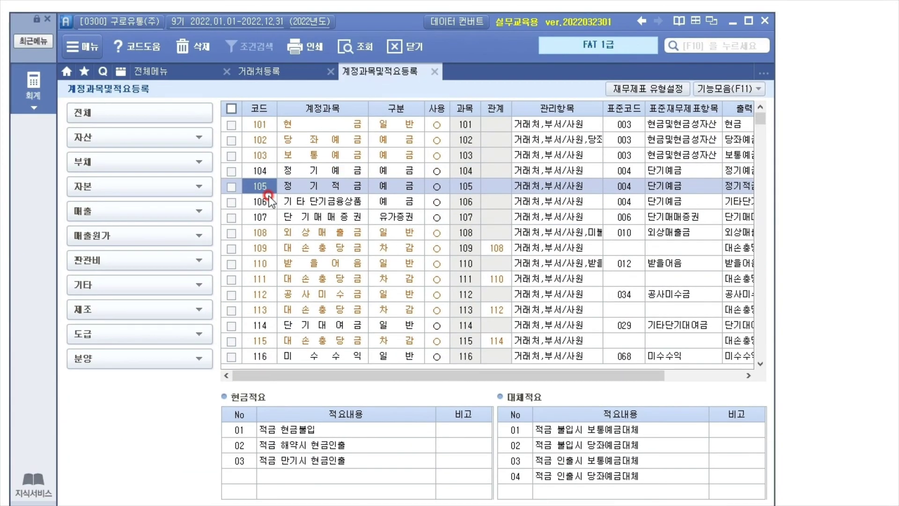
text(814)
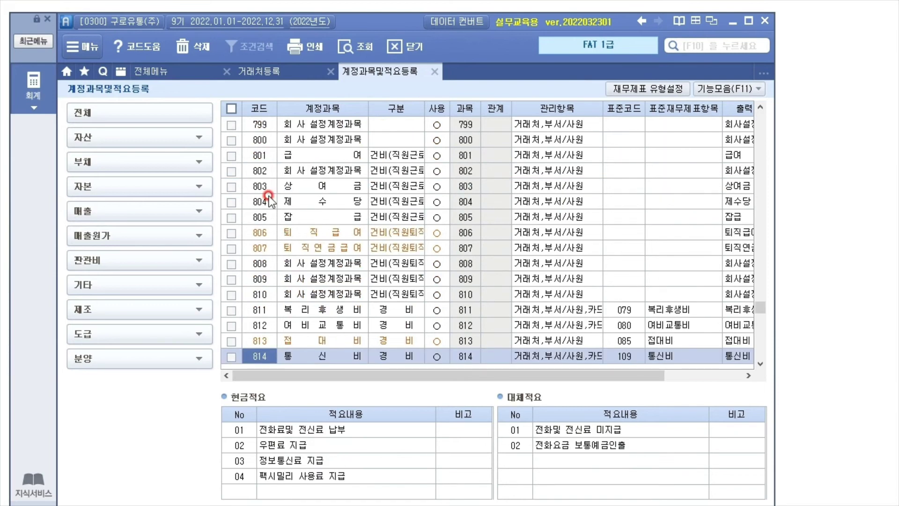
click(338, 355)
click(575, 479)
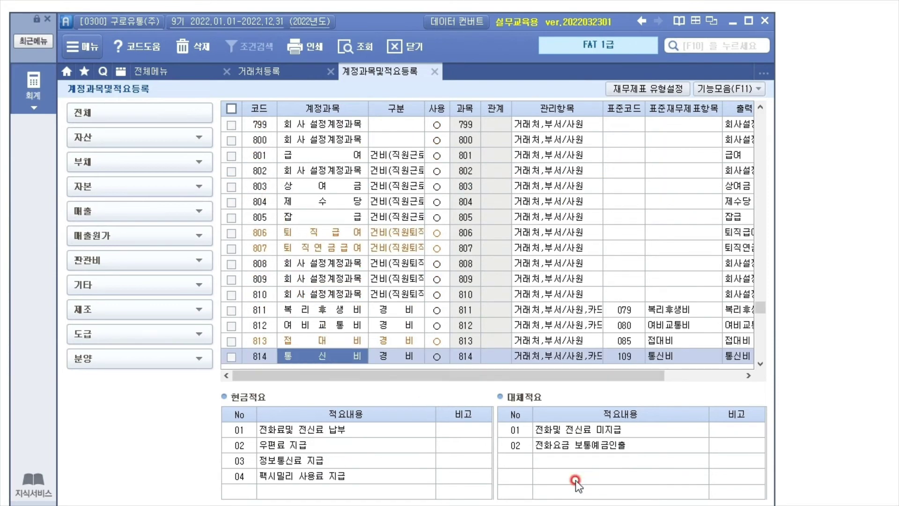
click(252, 367)
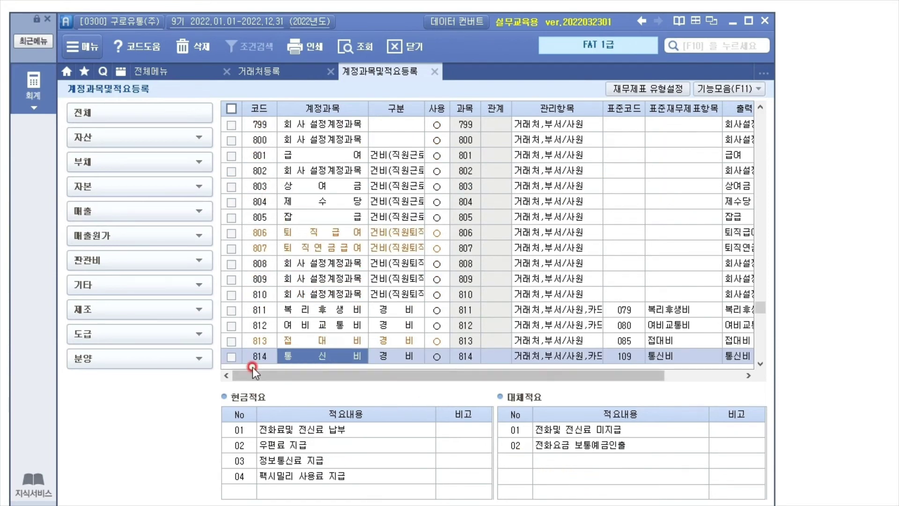
drag(398, 18, 386, 157)
click(244, 131)
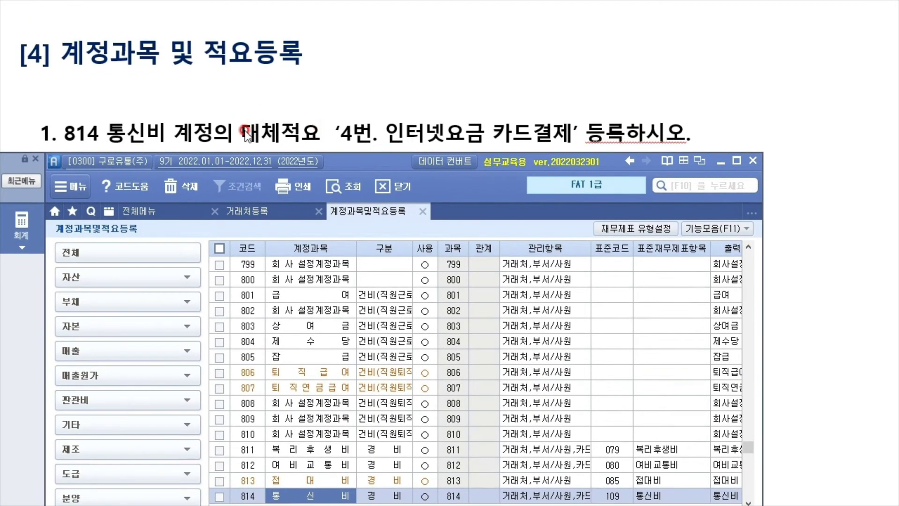
click(341, 143)
Show 814 통신비's 현금적요 and 대체적요 lists, marking the empty transfer row for memo 4
drag(381, 168, 158, 26)
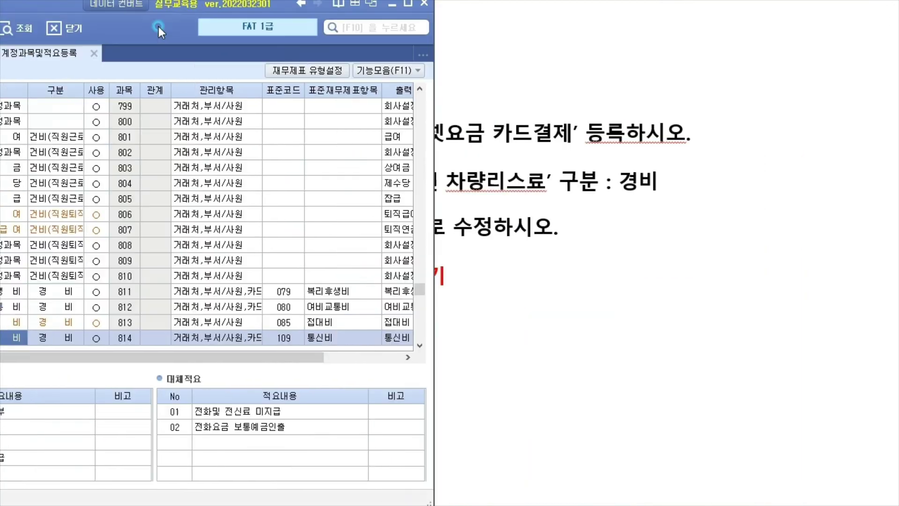
click(111, 402)
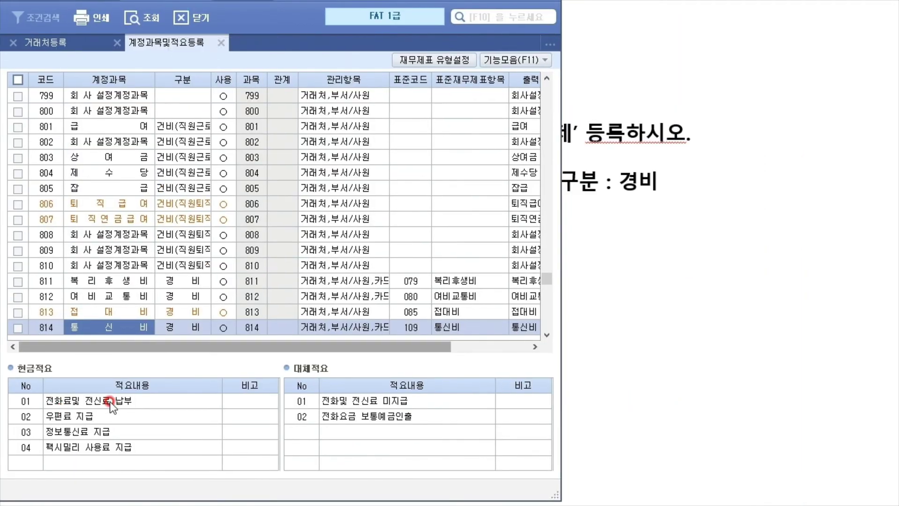
click(78, 406)
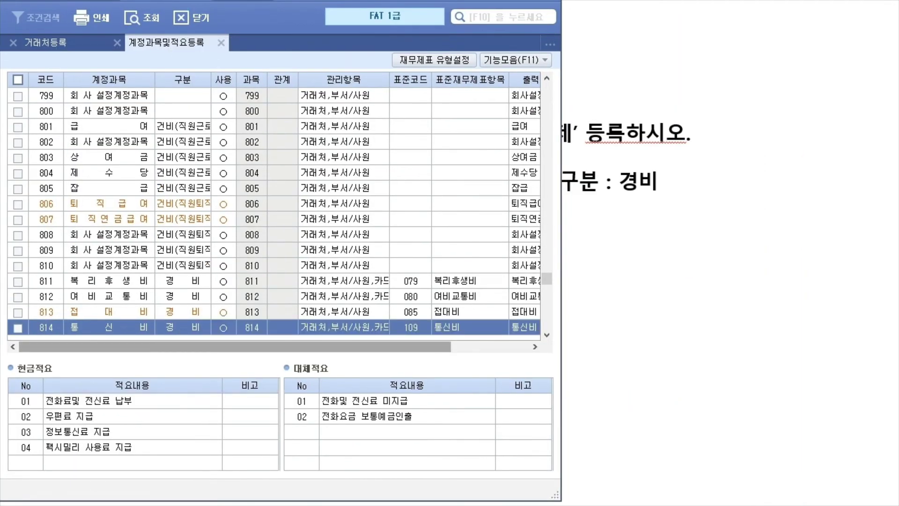
drag(53, 365, 44, 377)
mouse_move(290, 371)
mouse_down()
mouse_move(336, 373)
mouse_move(347, 436)
mouse_move(359, 427)
mouse_up()
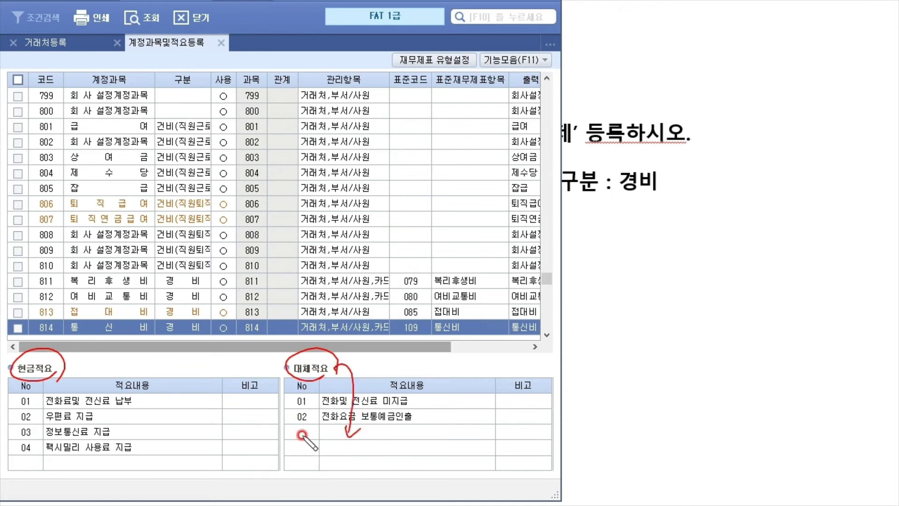
drag(298, 428, 304, 437)
key(Escape)
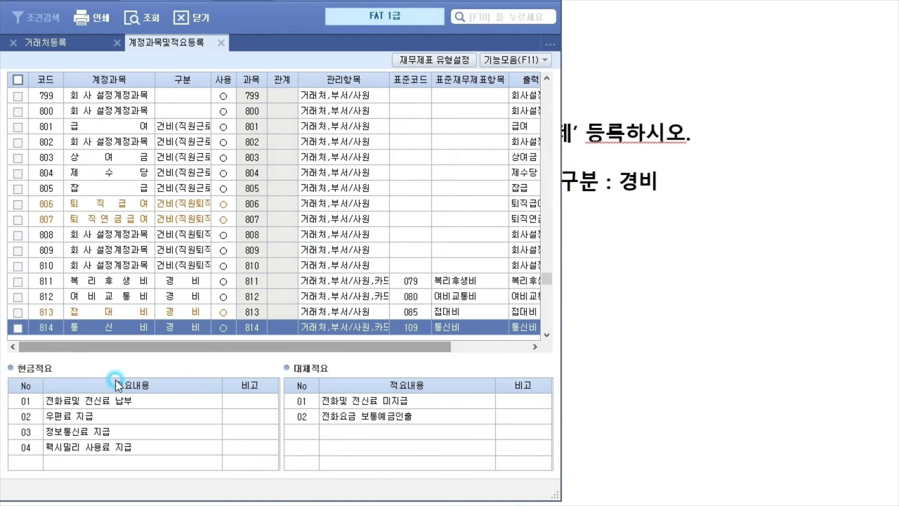
click(116, 400)
drag(307, 446, 44, 408)
Add 대체적요 04 '인터넷요금 카드결제' to account 814 통신비
click(94, 408)
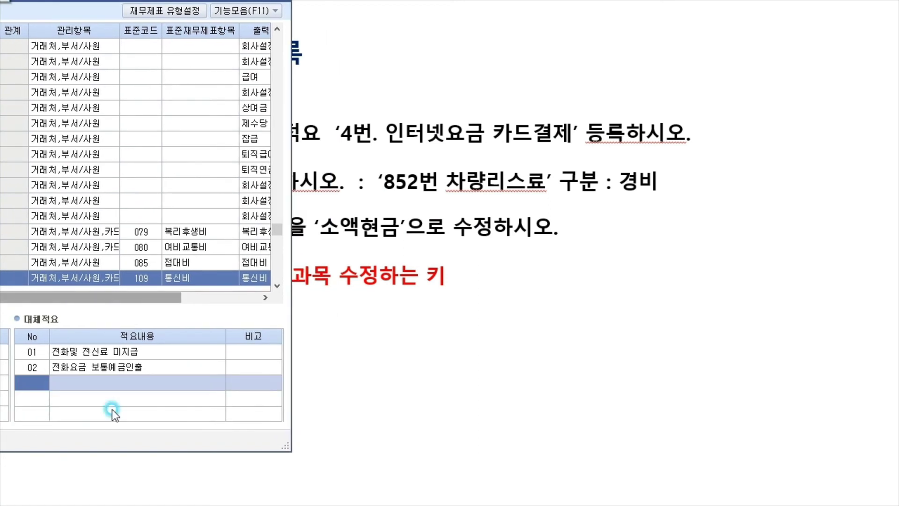
text(04)
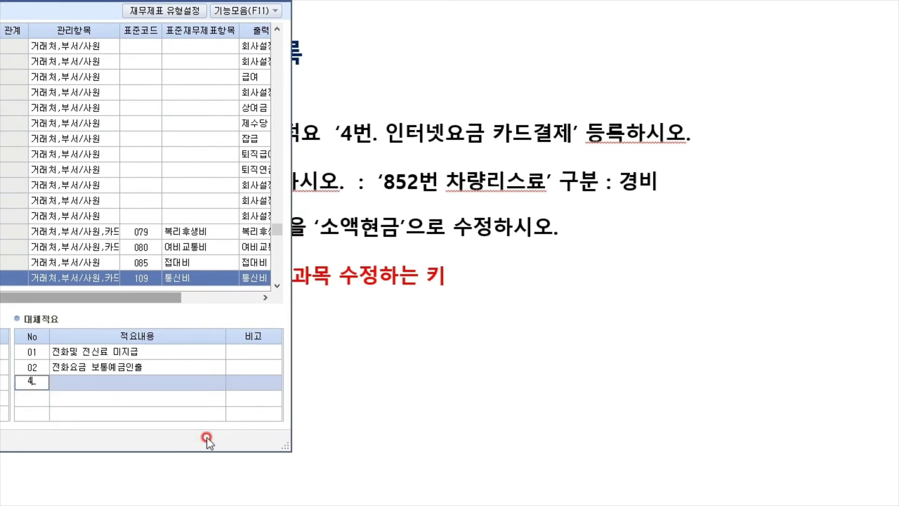
key(Return)
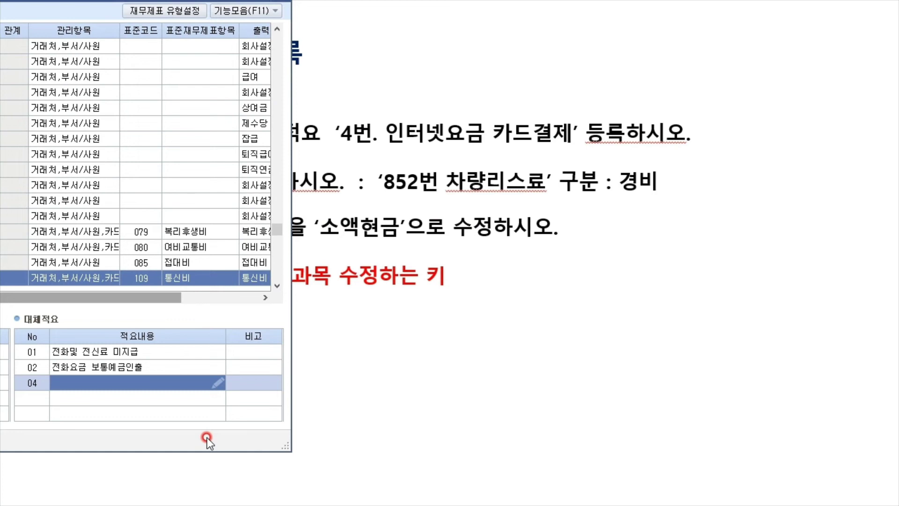
text(인터넷요금)
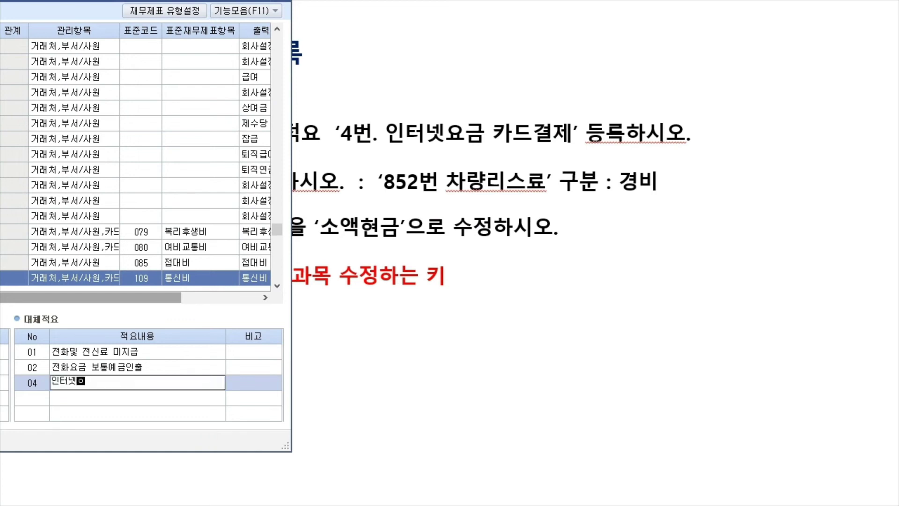
text( 카드결제)
key(Return)
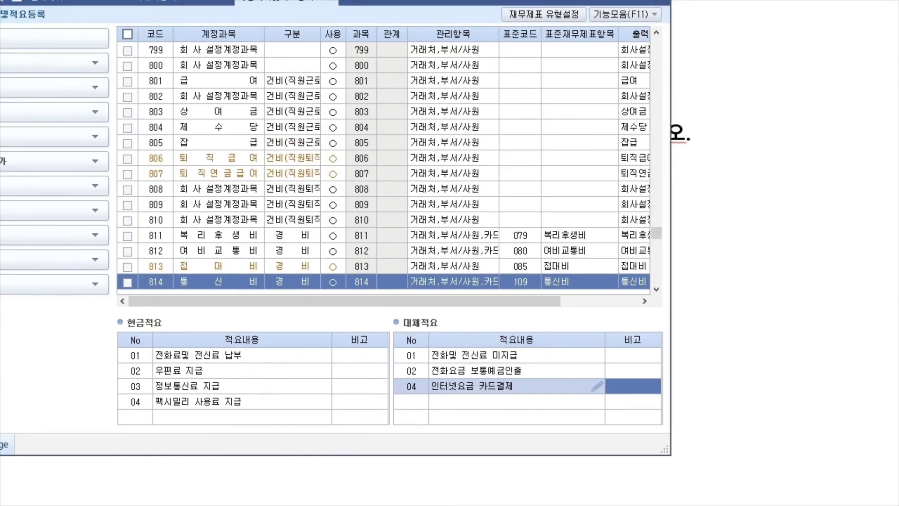
Check the new 04 transfer memo and return to the task slide
click(493, 399)
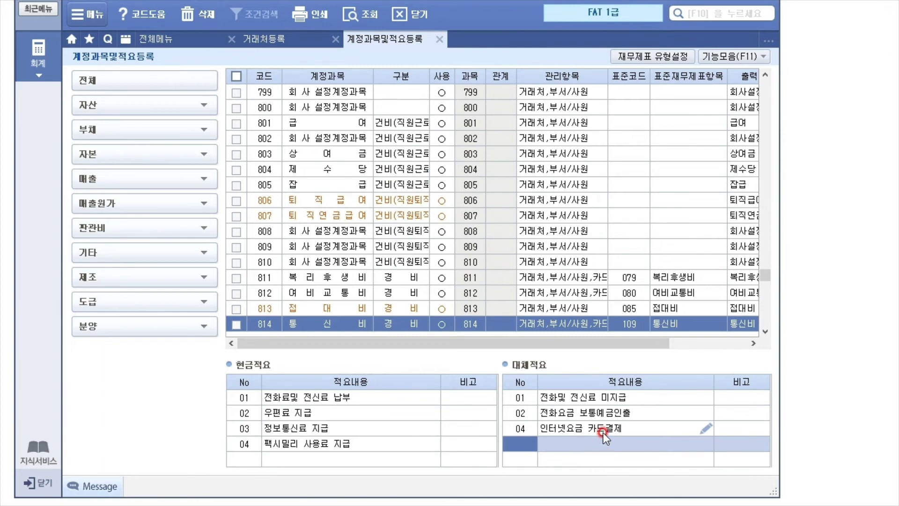
click(602, 429)
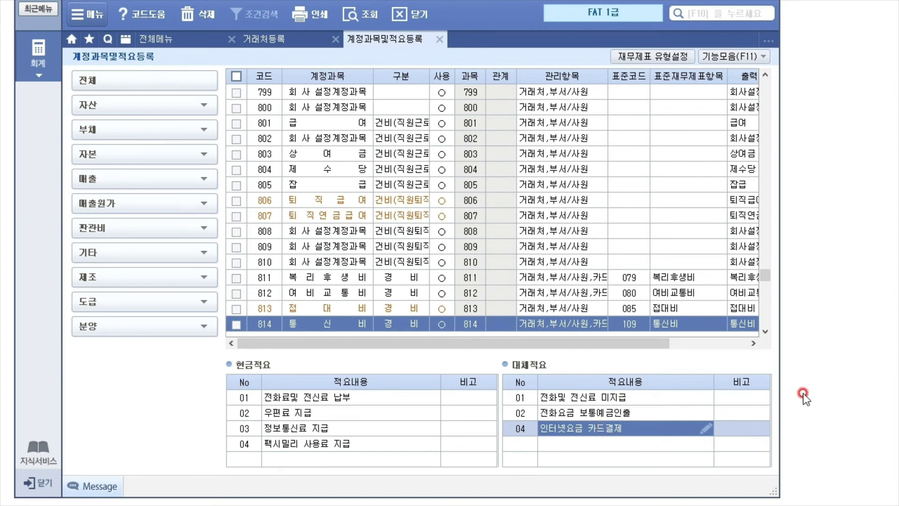
key(alt+Tab)
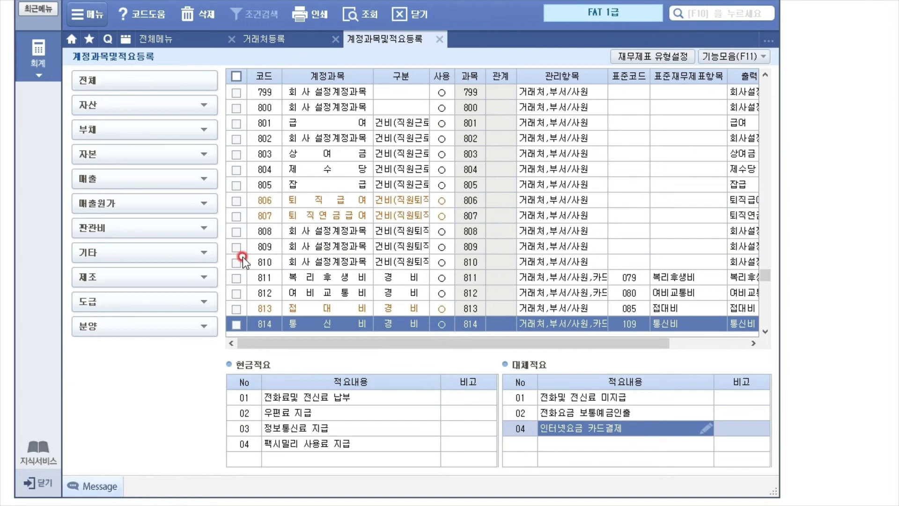
Go to account code 852 and name it 차량리스료
click(262, 279)
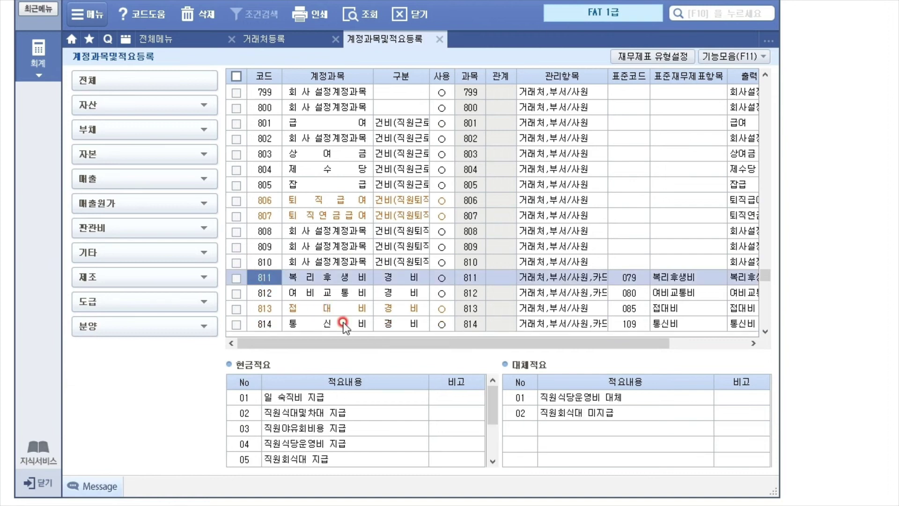
text(852)
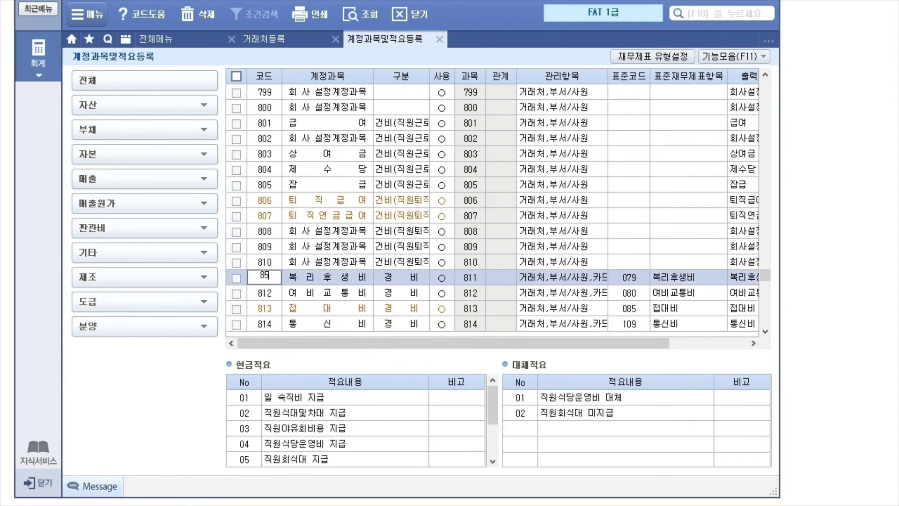
key(Return)
scroll(376, 196, down, 3)
click(319, 188)
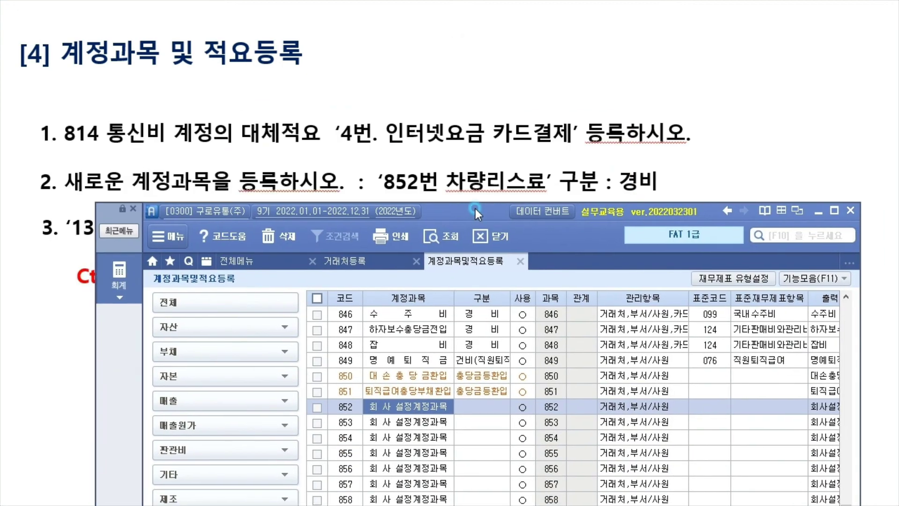
click(423, 392)
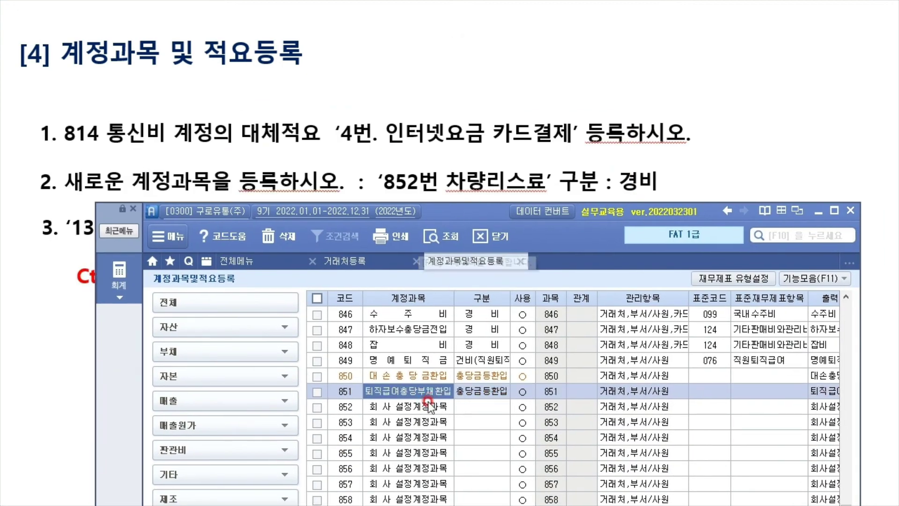
click(421, 405)
text(차량리스료)
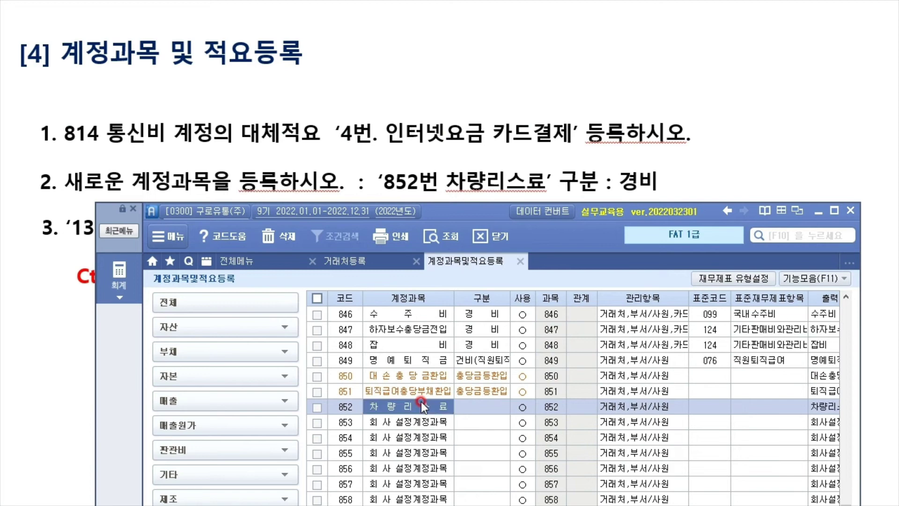
key(Return)
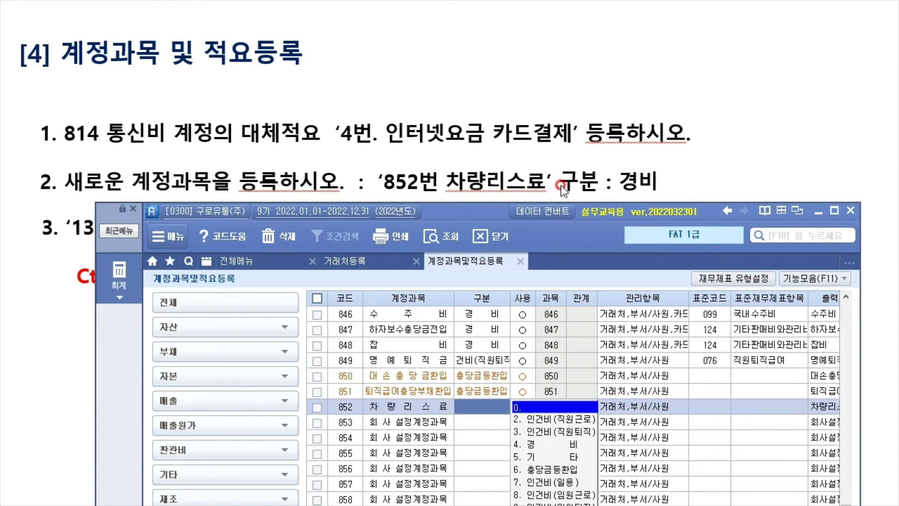
Set account 852 차량리스료's 구분 to 4.경비
click(548, 444)
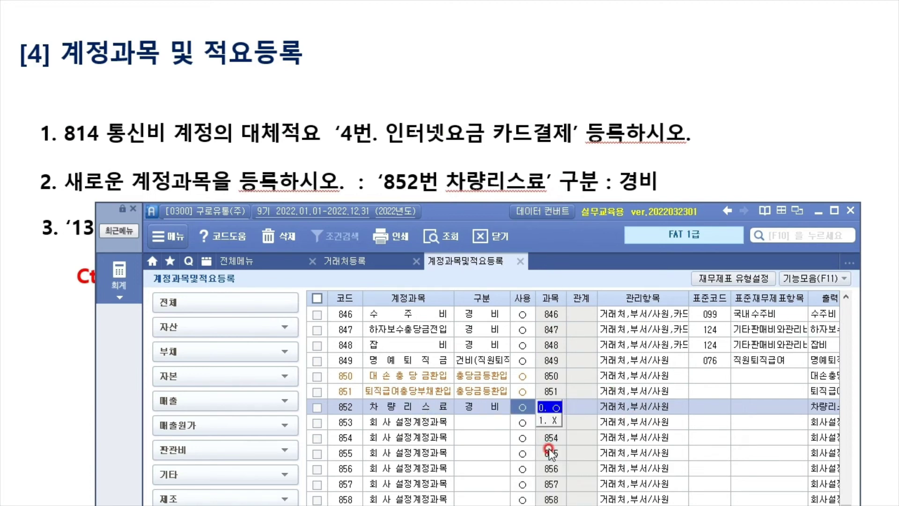
click(470, 428)
click(440, 406)
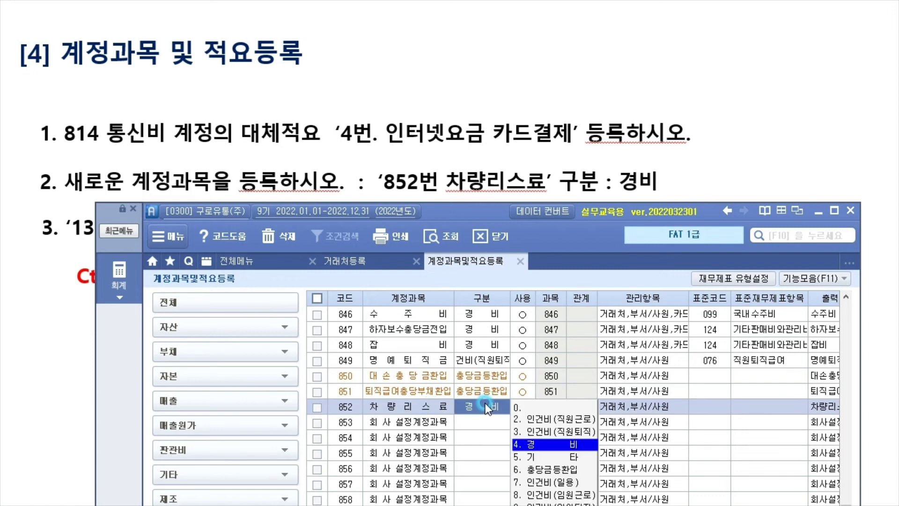
click(438, 407)
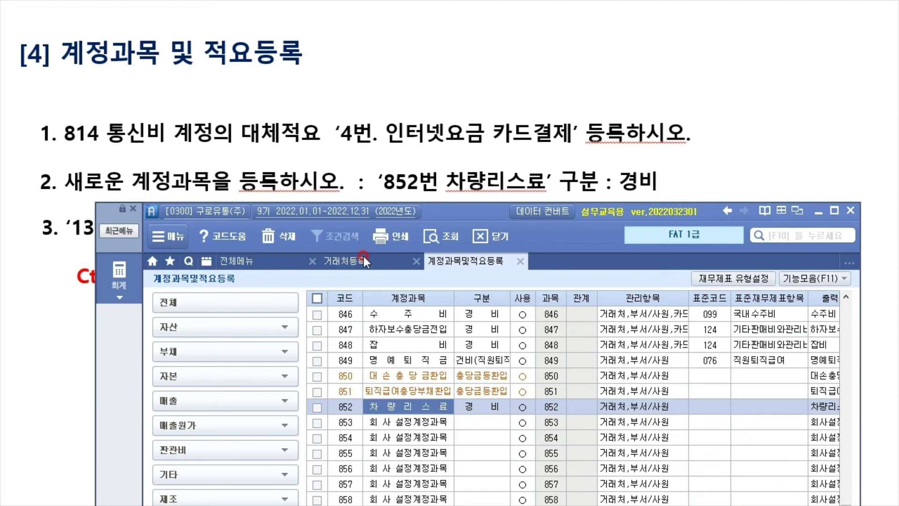
Jump to account 138 전도금 and select its name cell for renaming
drag(455, 215, 397, 263)
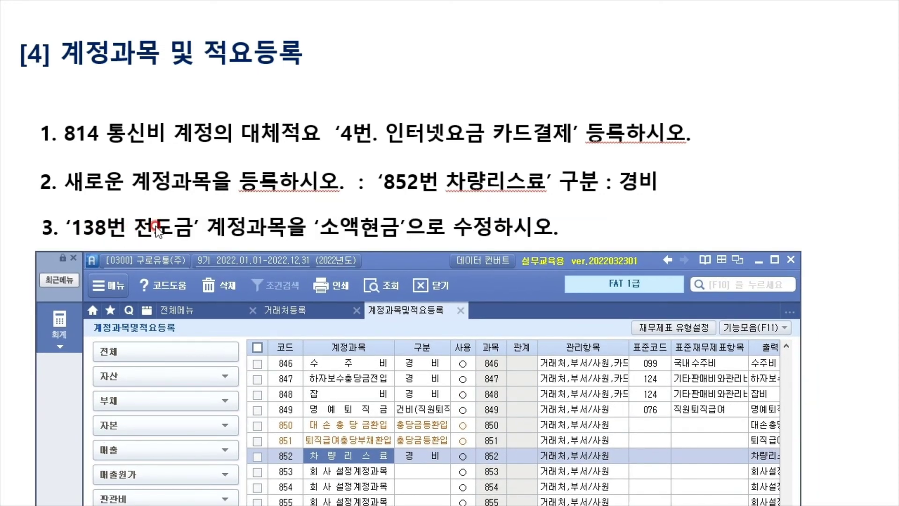
click(292, 394)
text(138)
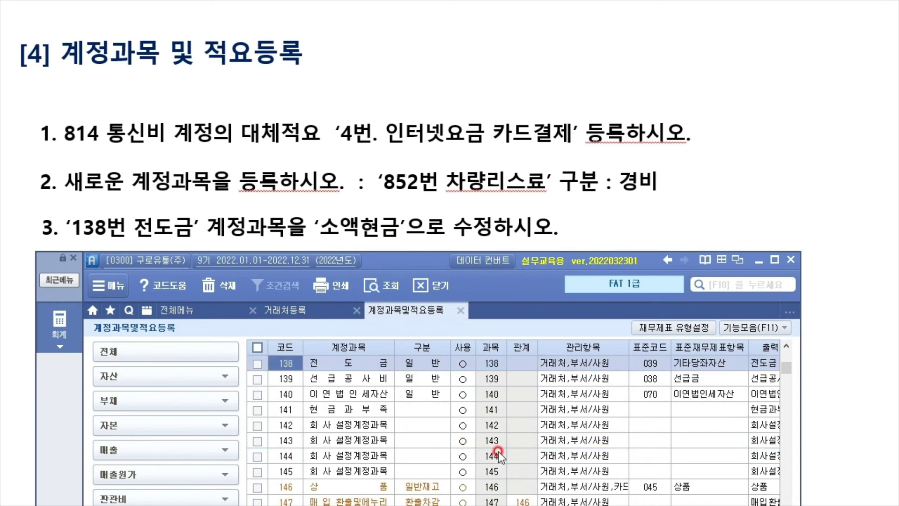
click(347, 367)
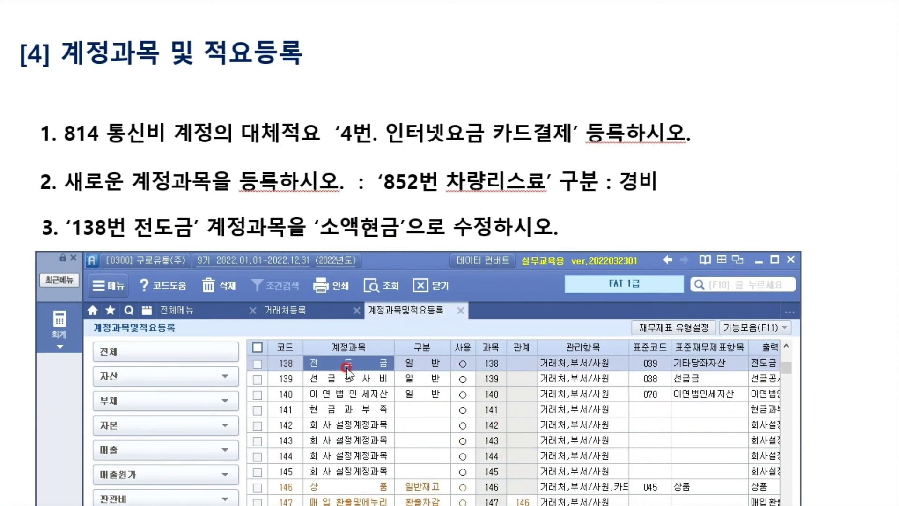